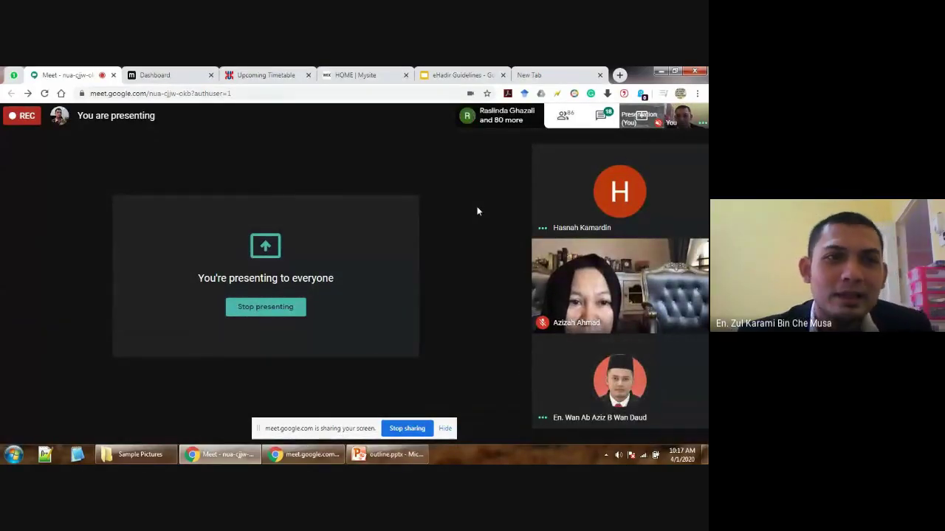
- Switch to eCampus, open the APT2043 L2 course from the current semester's courses, and turn editing on
click(156, 74)
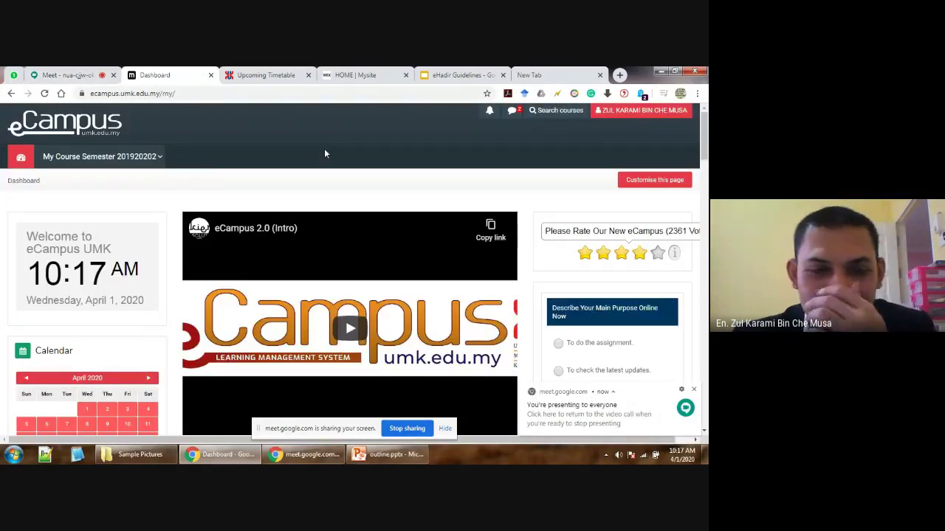
mouse_move(704, 131)
mouse_down()
mouse_move(704, 144)
mouse_move(704, 131)
mouse_up()
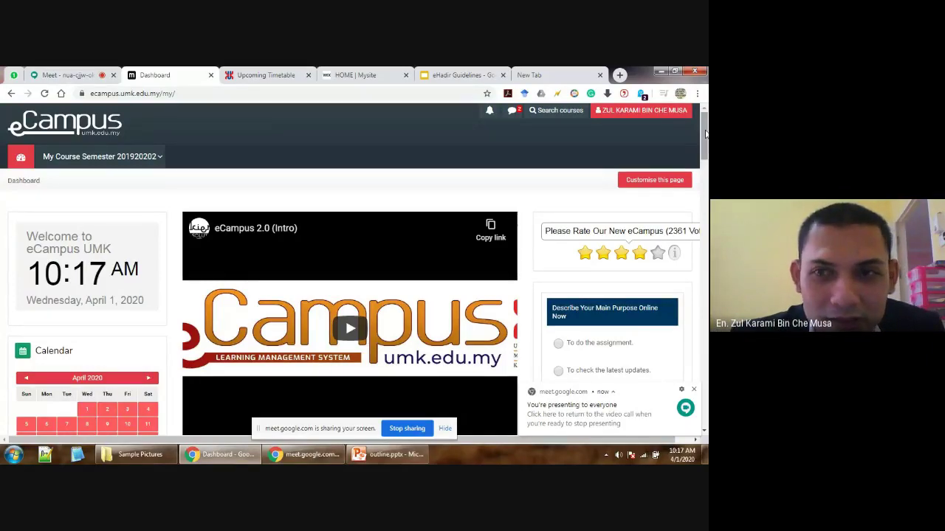
mouse_move(704, 134)
mouse_down()
mouse_move(703, 258)
mouse_move(705, 129)
mouse_up()
click(105, 157)
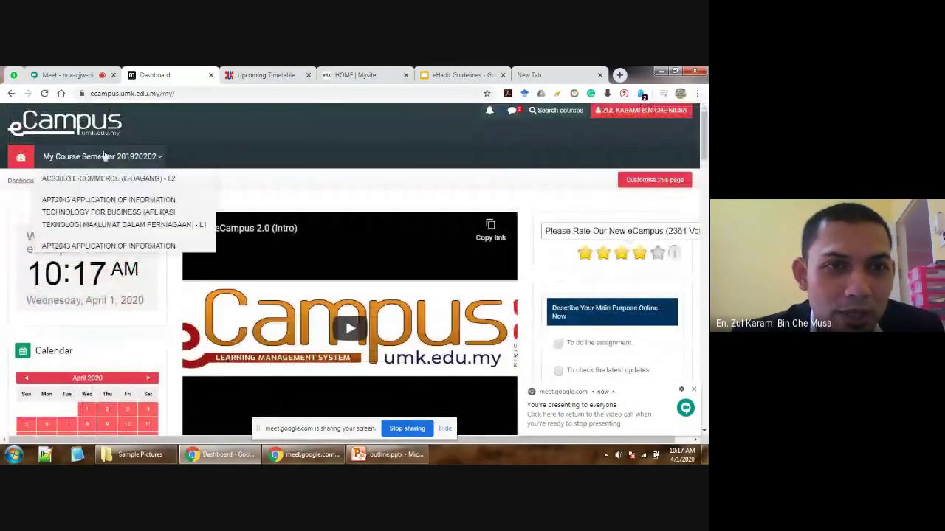
click(116, 253)
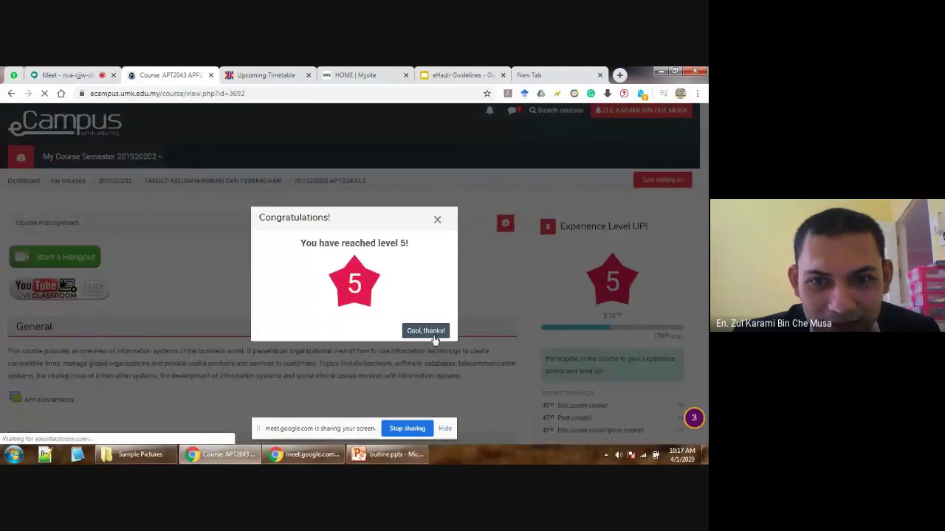
click(416, 332)
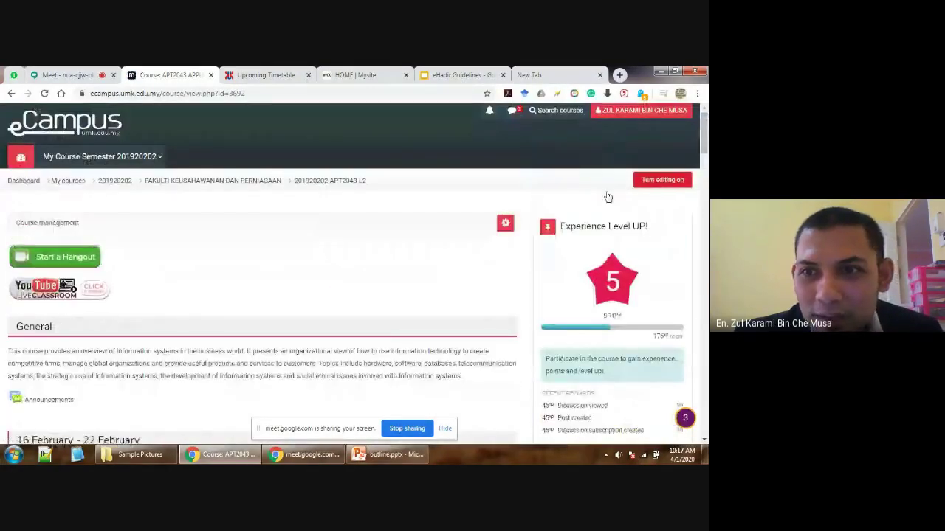
click(663, 185)
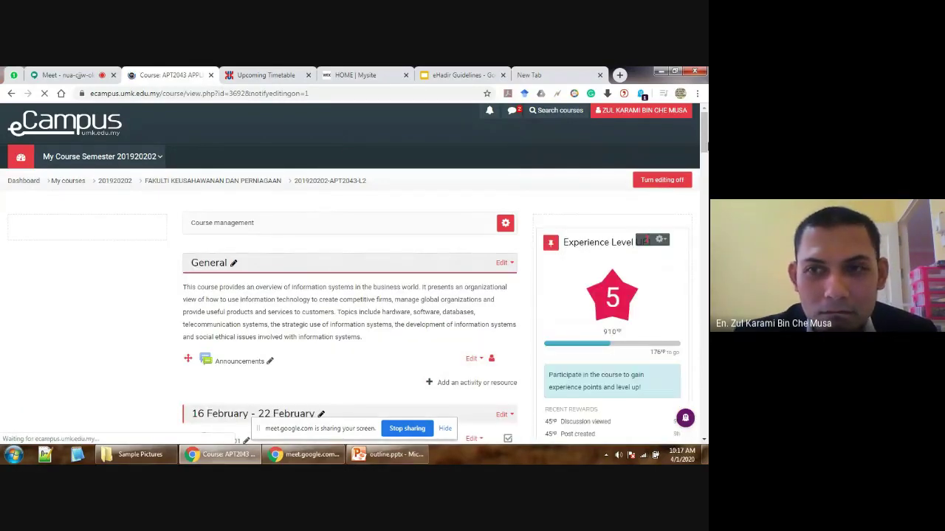
- Delete the SIMPLE forum from the 7 June - 13 June section
drag(706, 137, 705, 423)
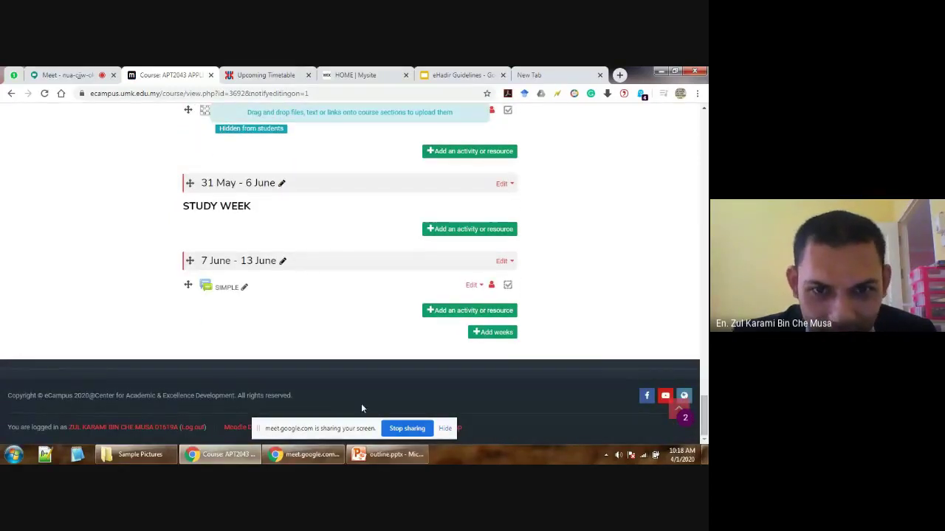
click(482, 285)
click(442, 384)
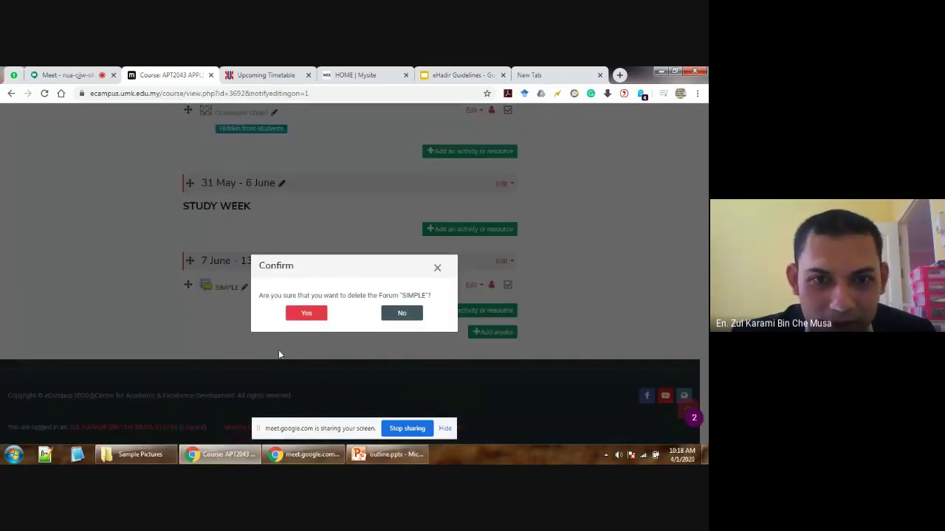
click(304, 316)
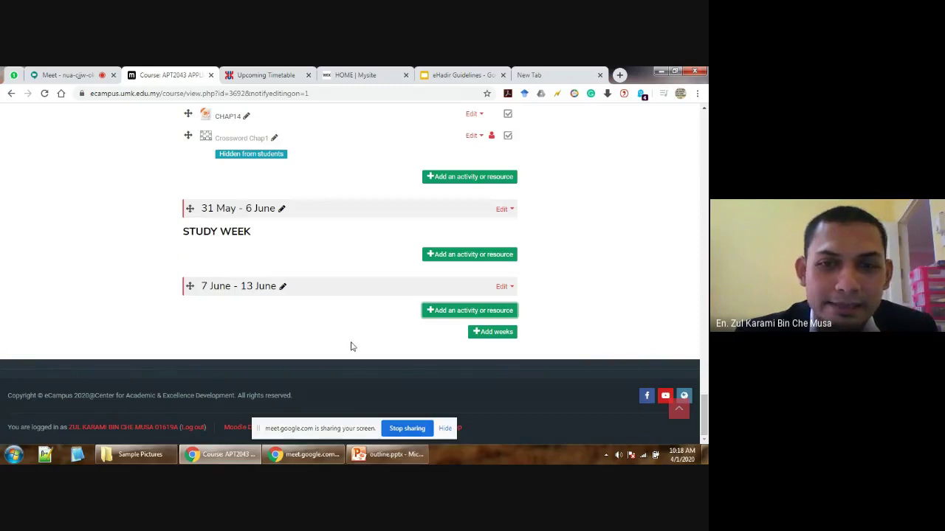
click(432, 313)
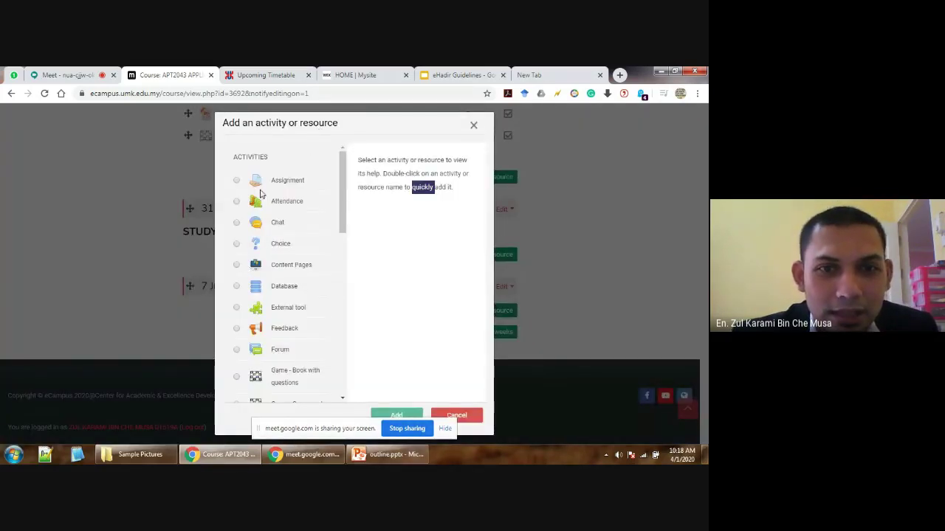
click(281, 207)
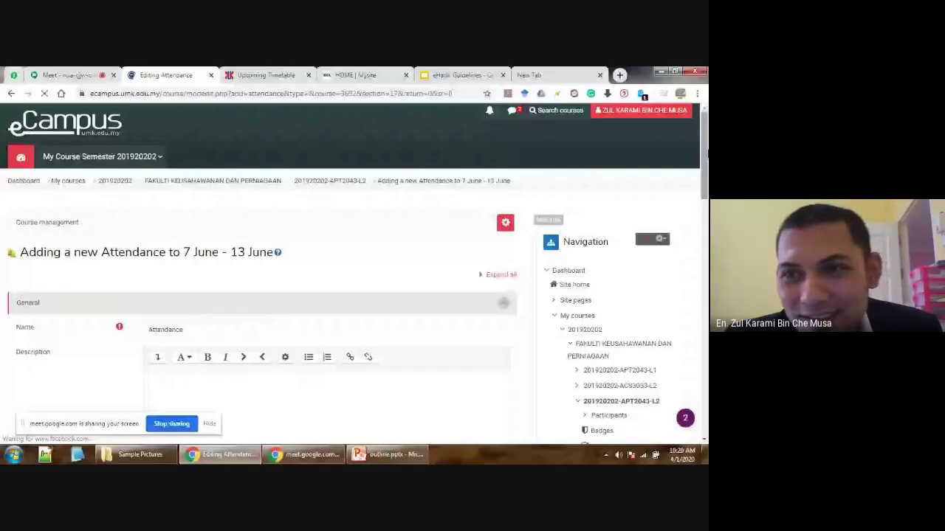
scroll(705, 145, down, 1)
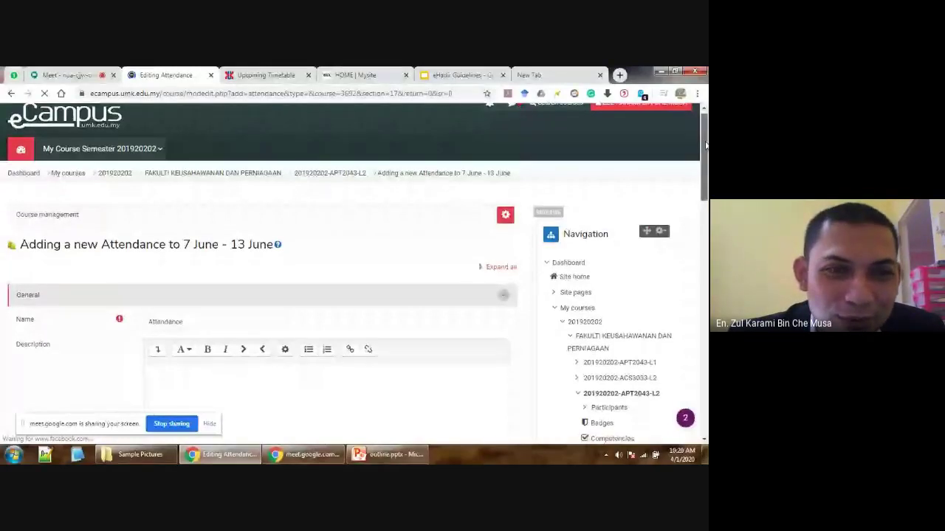
scroll(705, 146, up, 1)
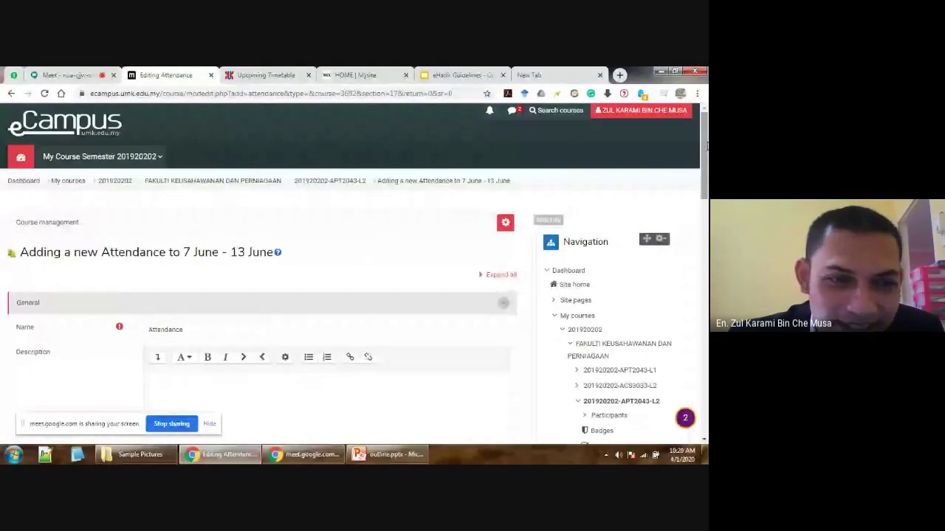
drag(706, 146, 706, 194)
scroll(427, 254, up, 3)
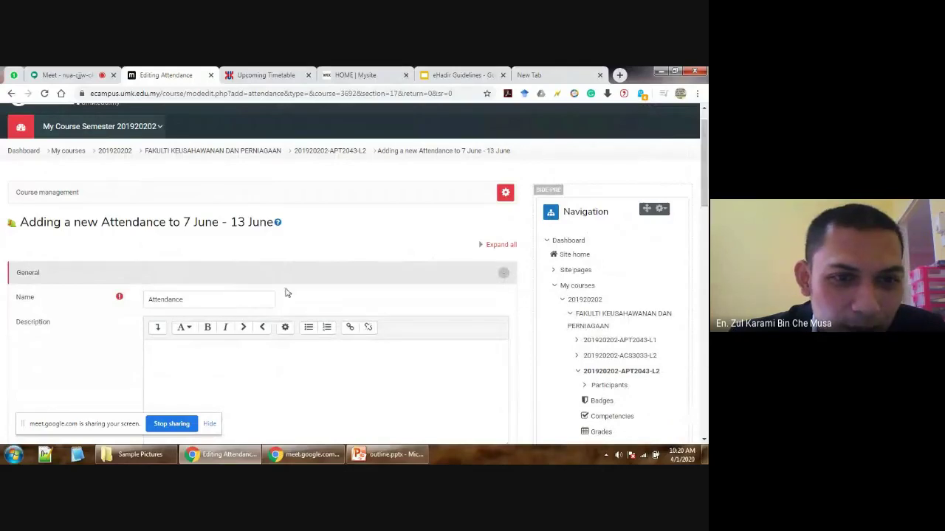
click(150, 298)
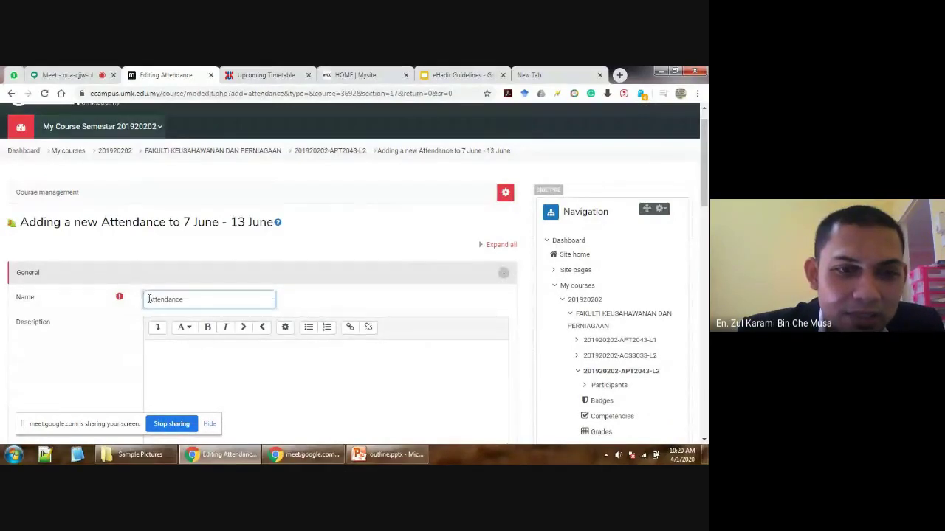
text(Class)
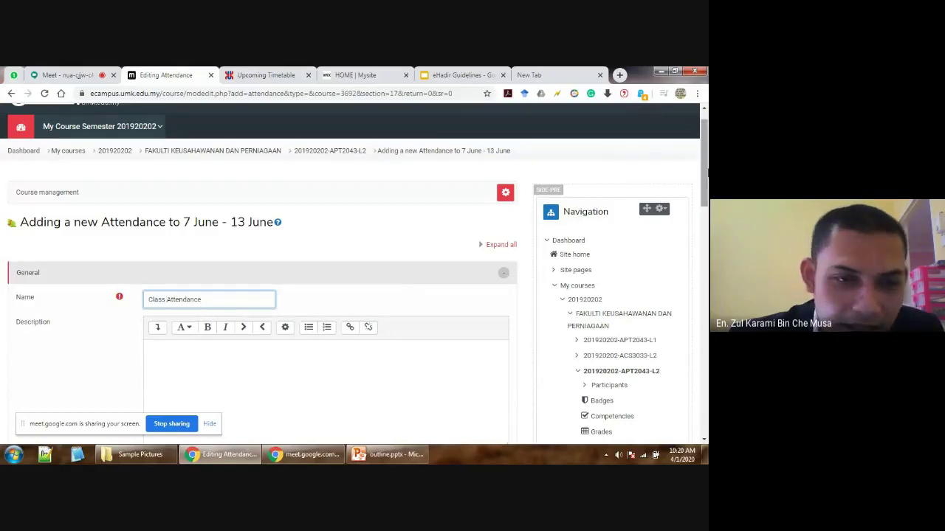
drag(707, 172, 707, 257)
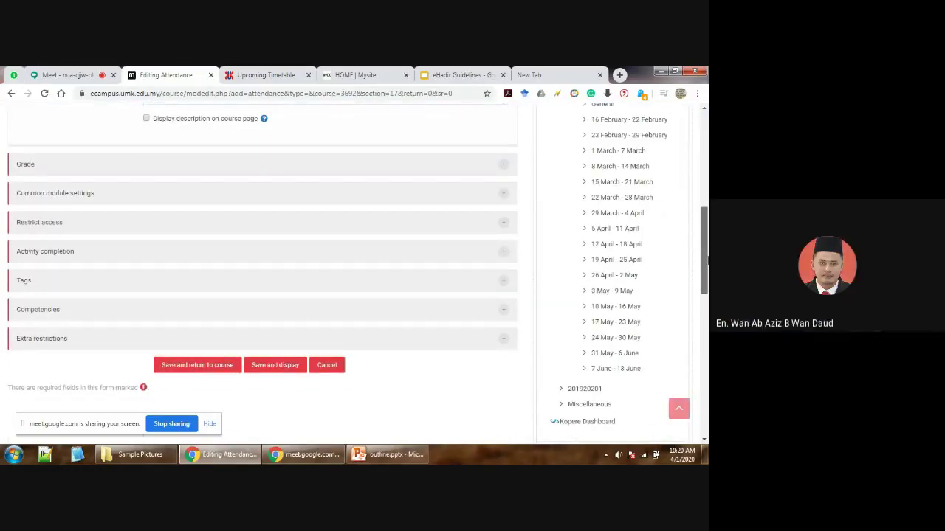
scroll(354, 265, down, 3)
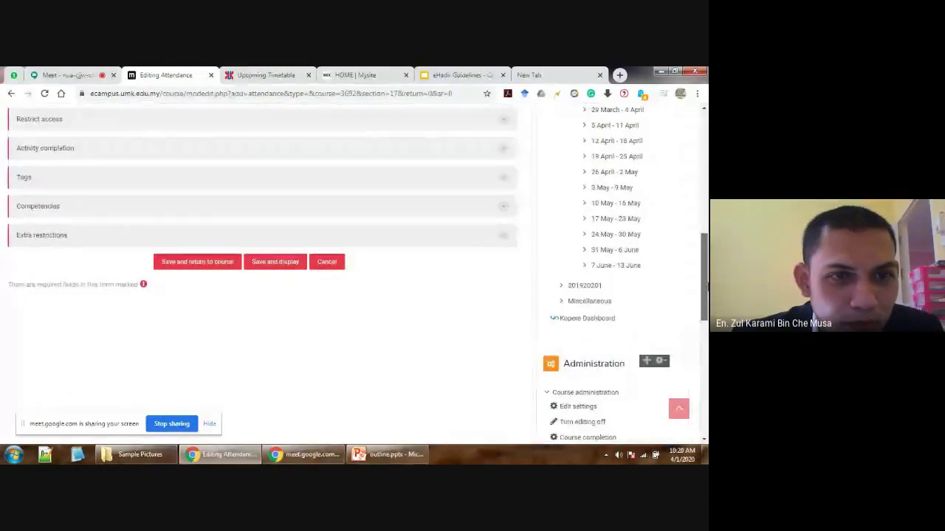
scroll(259, 273, up, 15)
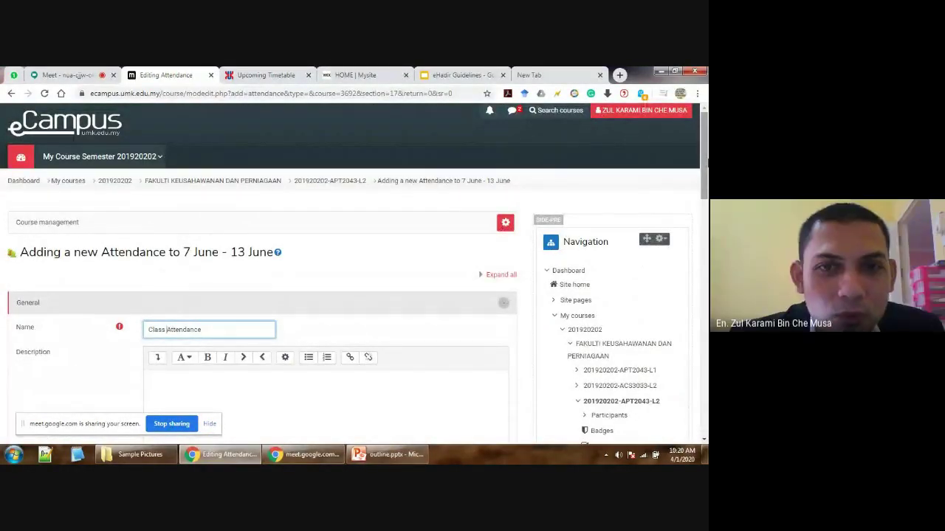
click(338, 186)
click(401, 155)
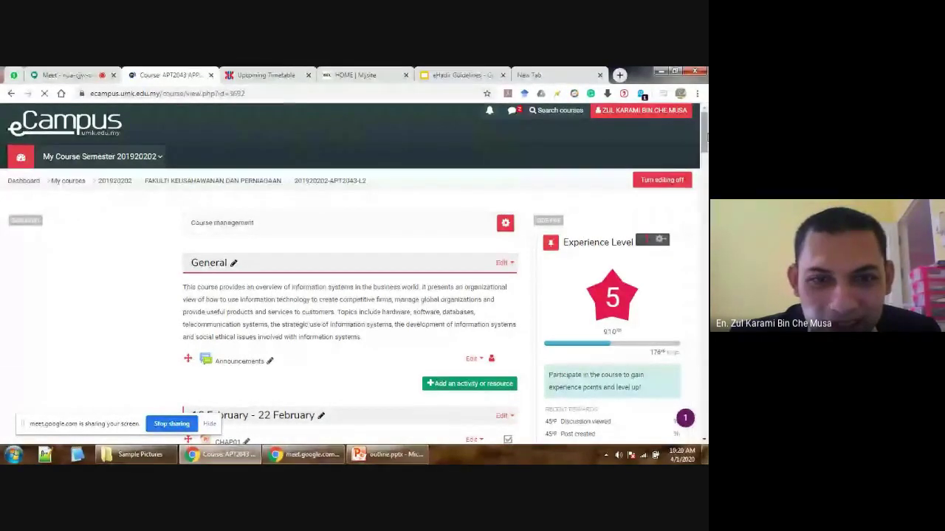
- Add a new Attendance activity to the 7 June - 13 June section of the course
drag(704, 137, 704, 215)
scroll(361, 373, down, 15)
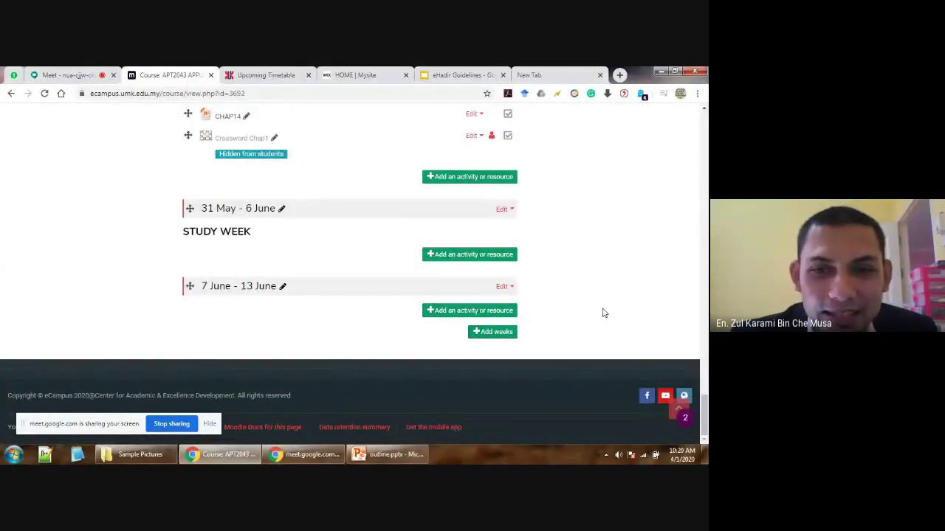
click(443, 312)
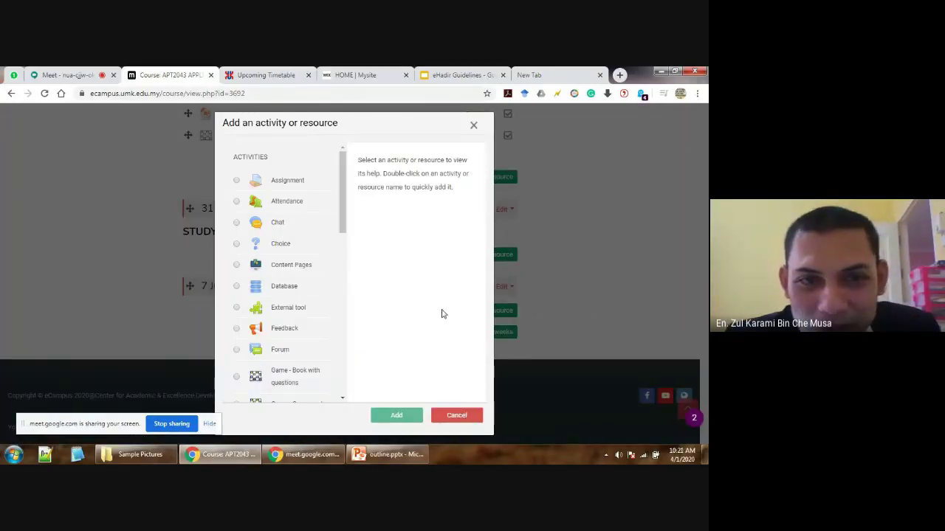
click(280, 205)
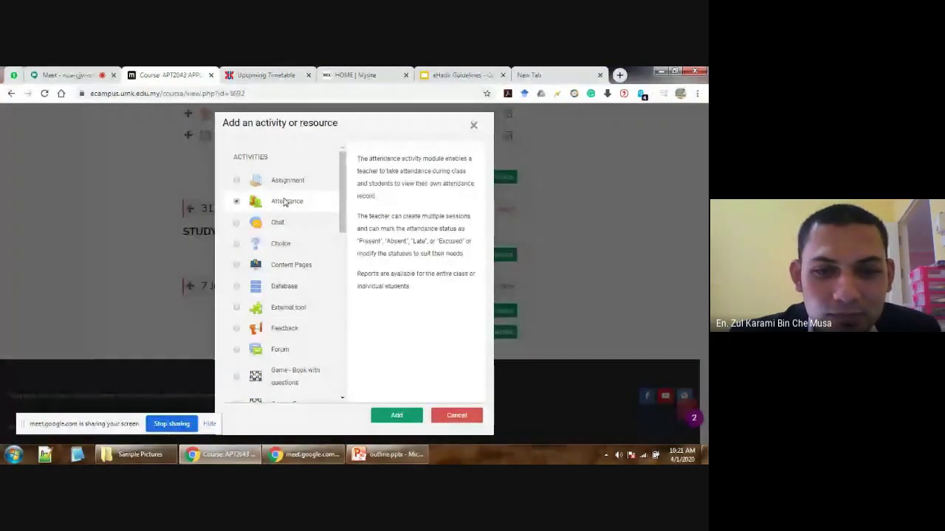
click(396, 415)
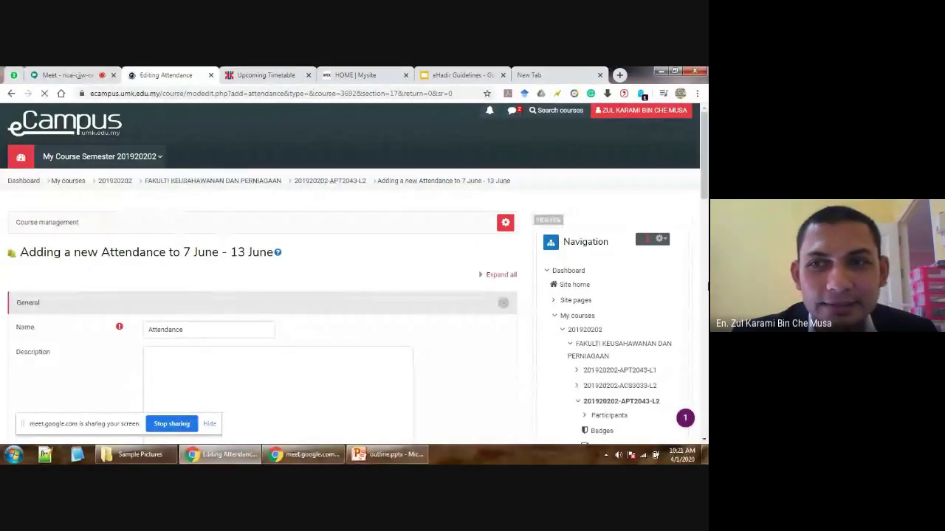
- Name the attendance activity "Class Attendance" and save it, returning to the course page
drag(706, 167, 706, 218)
scroll(273, 223, up, 3)
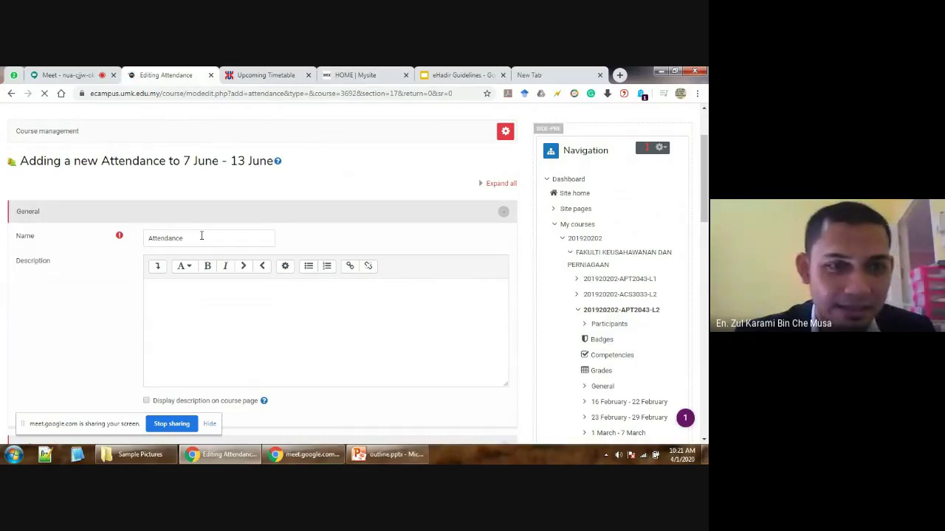
click(147, 241)
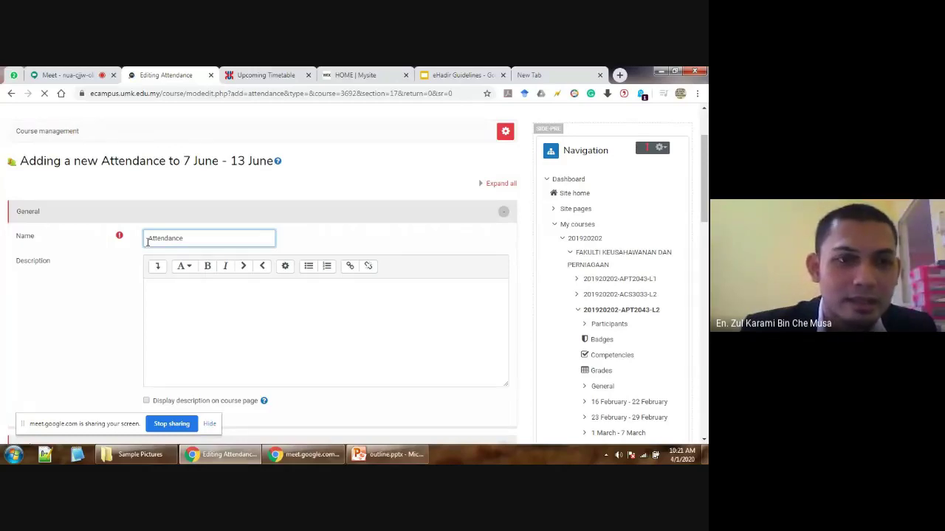
text(Class)
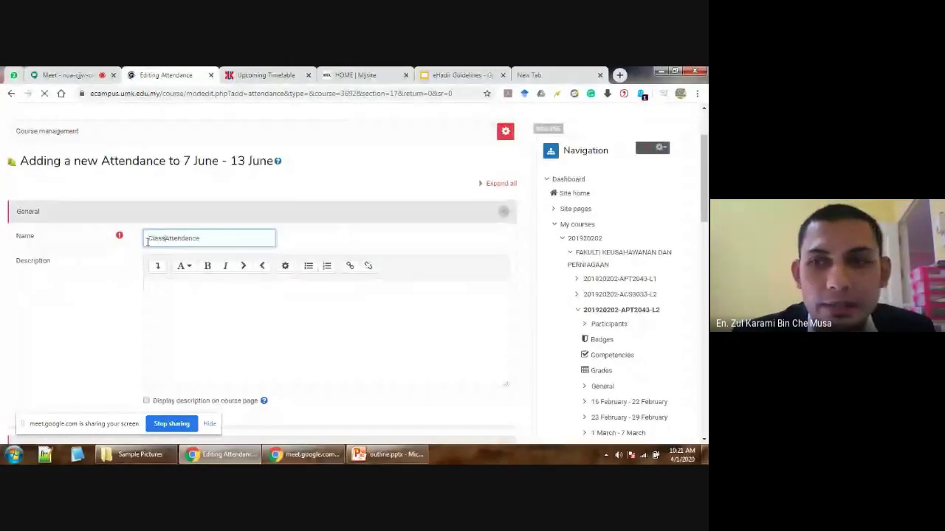
click(406, 234)
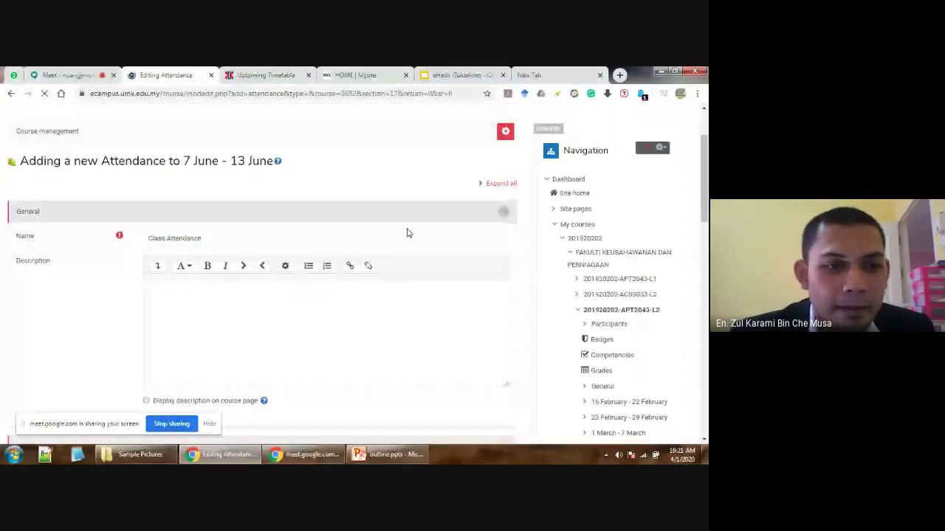
scroll(407, 234, down, 3)
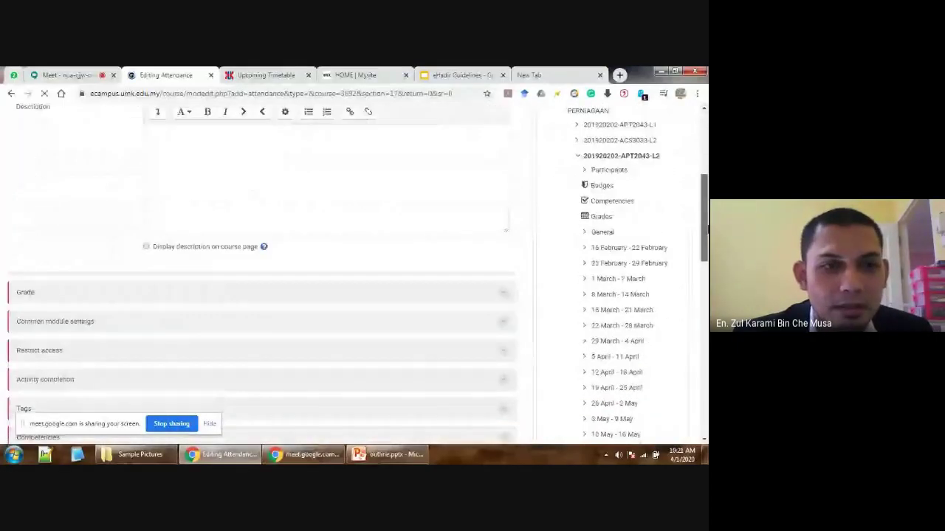
scroll(706, 272, down, 3)
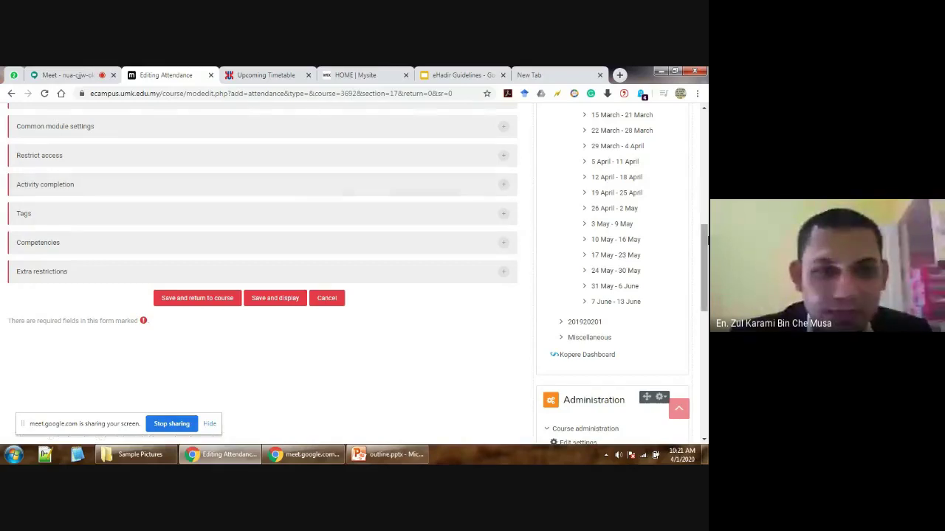
scroll(705, 251, down, 1)
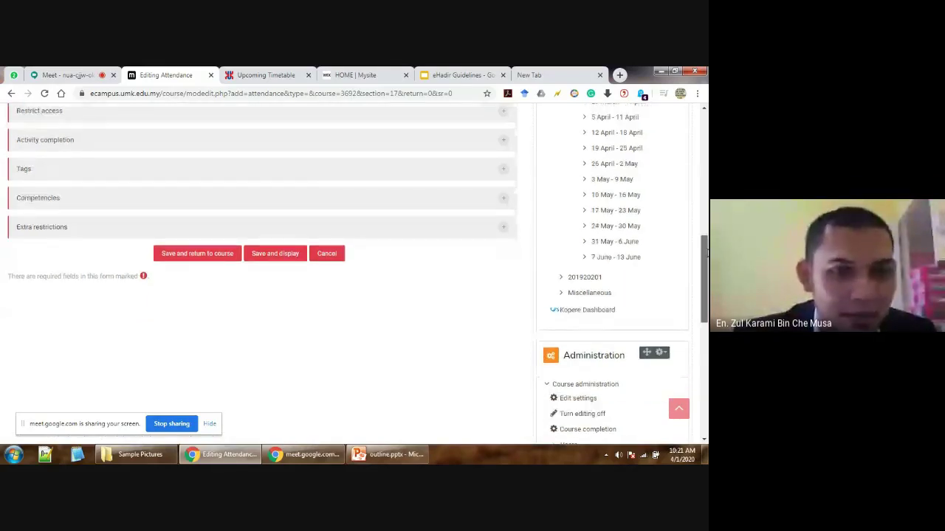
click(188, 255)
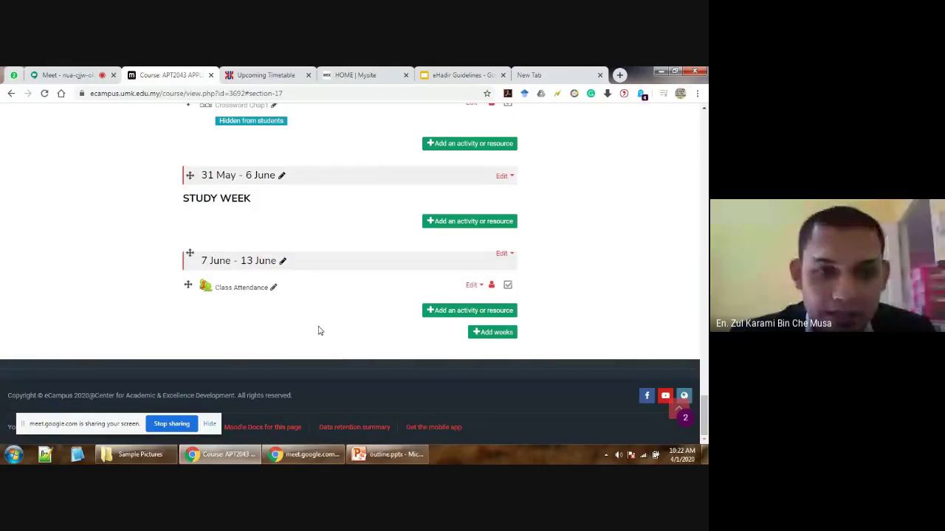
- Open the Class Attendance activity in the 7 June - 13 June section to view its sessions
click(235, 295)
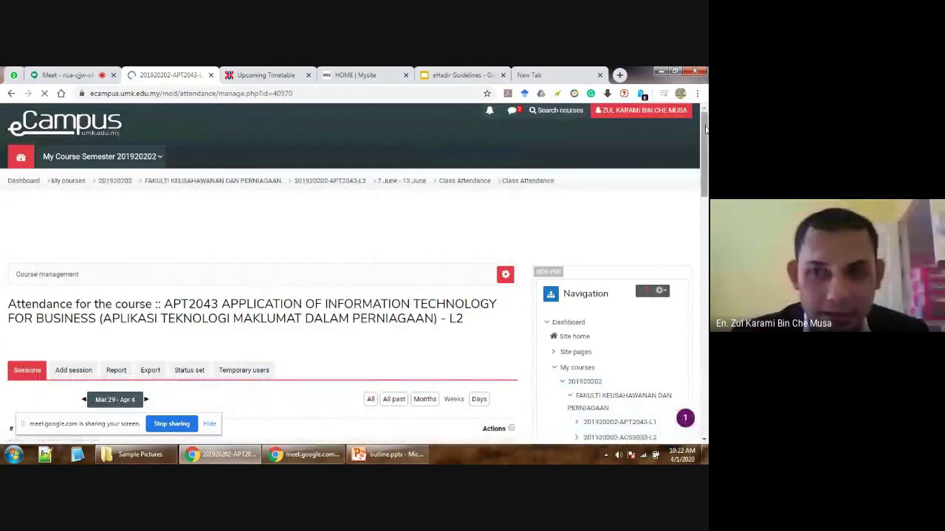
drag(705, 131, 704, 166)
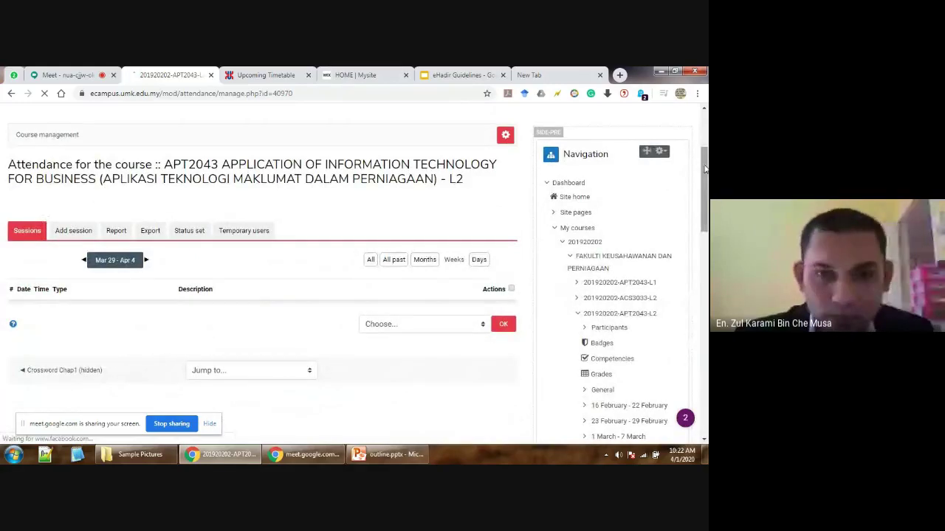
mouse_move(705, 170)
mouse_down()
mouse_move(704, 184)
mouse_move(705, 171)
mouse_up()
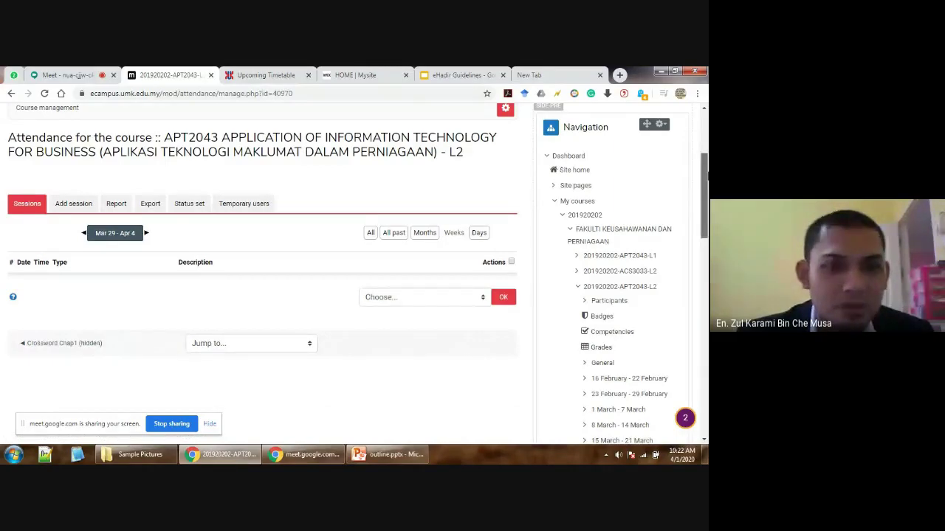
- Open the status set of the Class Attendance activity and delete the Late status, confirming the deletion
scroll(706, 175, up, 2)
scroll(354, 273, down, 1)
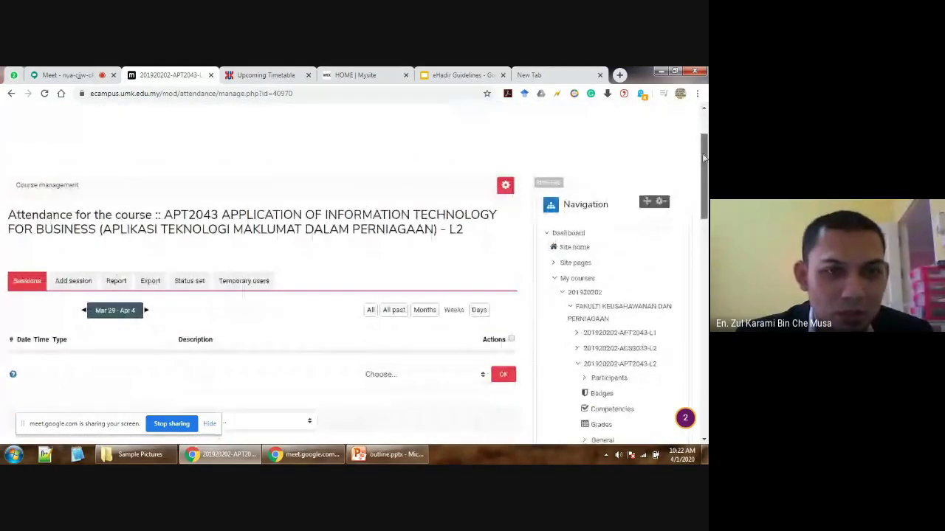
click(190, 270)
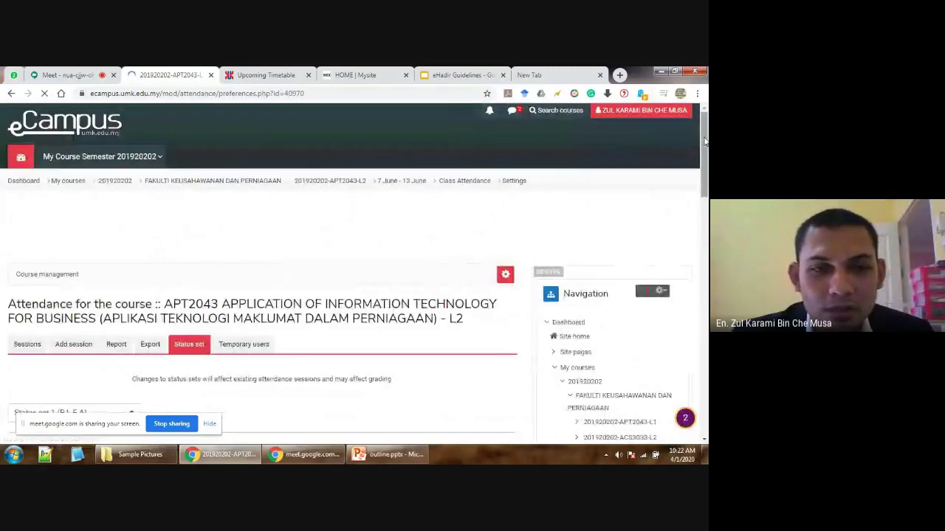
scroll(705, 141, down, 4)
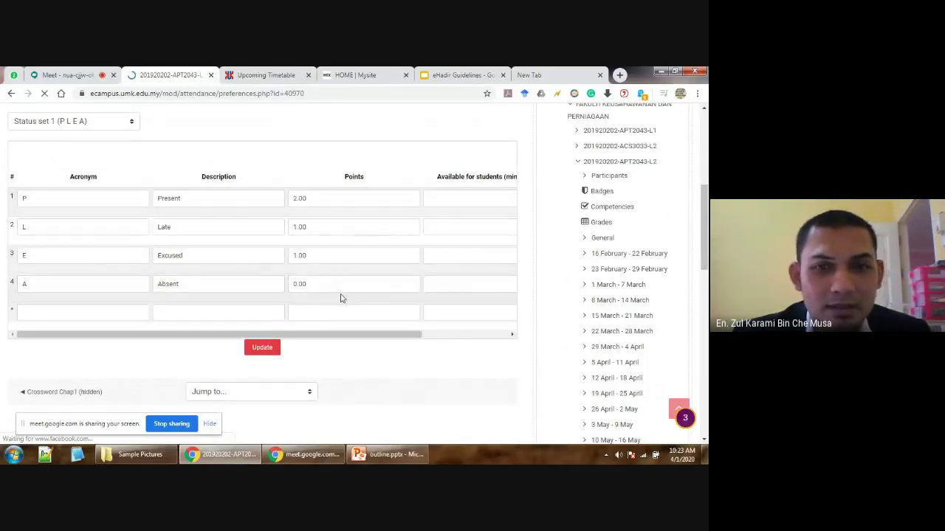
drag(323, 335, 473, 333)
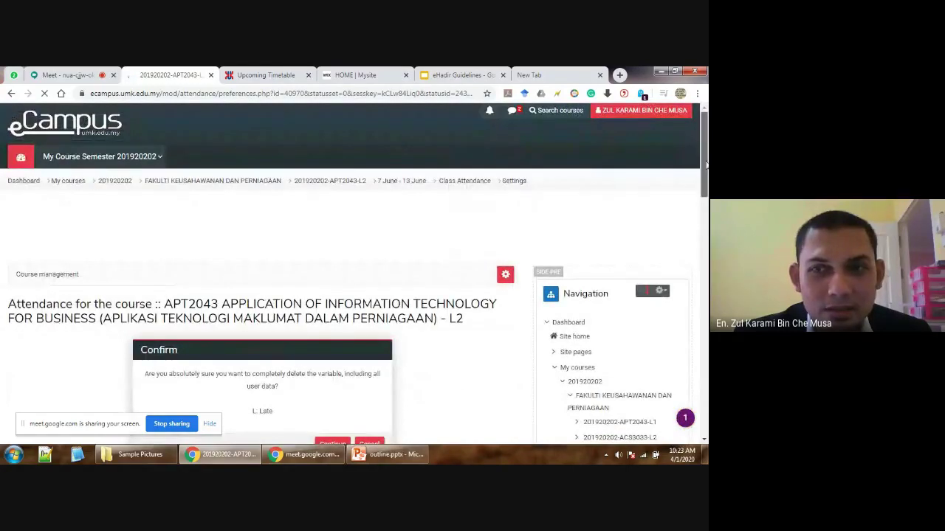
click(331, 271)
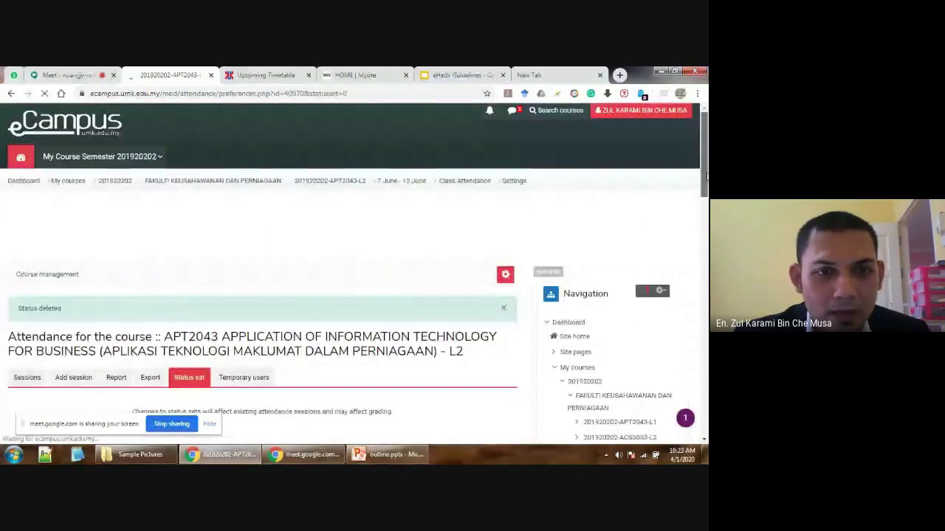
- Delete the Excused status from the attendance status set and confirm the deletion
drag(707, 175, 705, 237)
drag(344, 397, 449, 397)
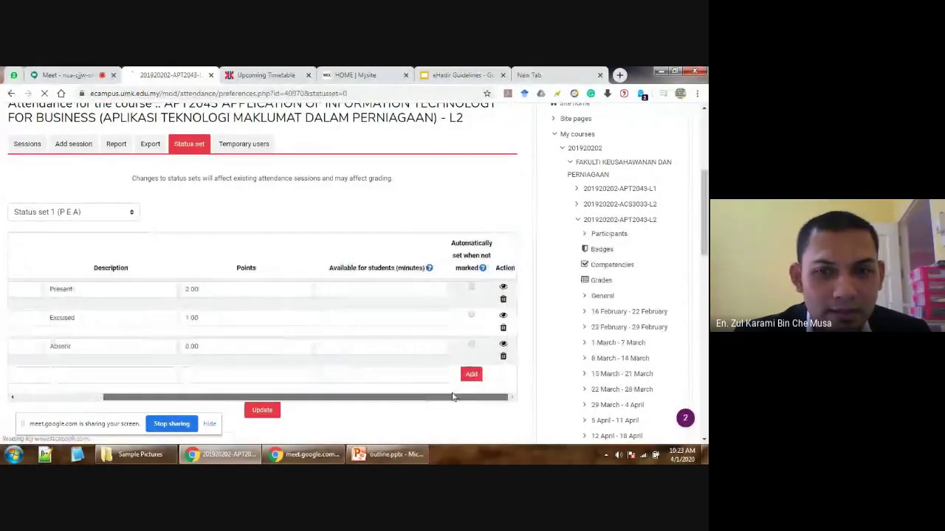
click(503, 329)
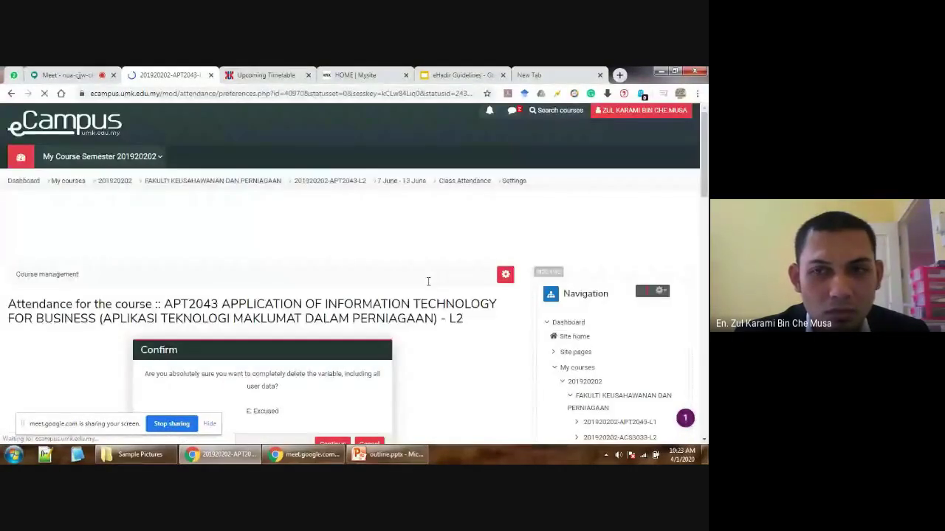
drag(707, 166, 706, 207)
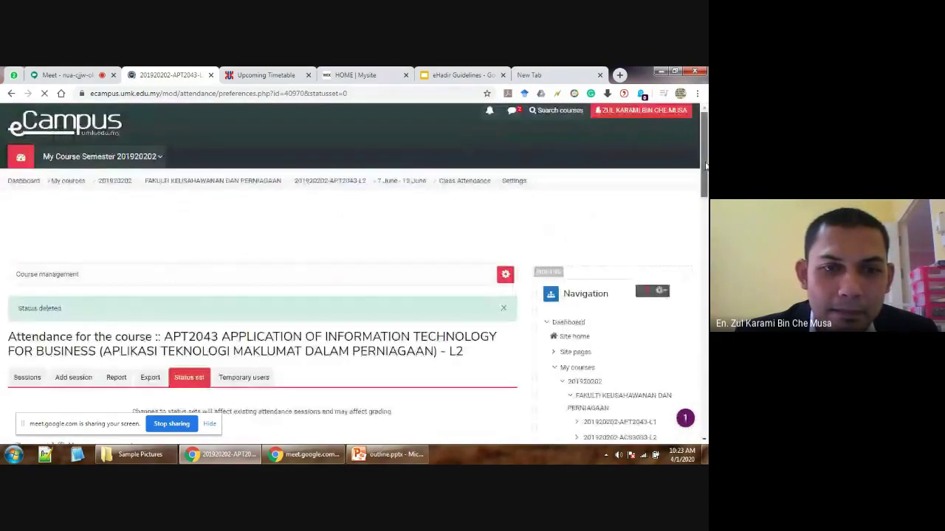
- Set the points for the Present status to 1
scroll(705, 166, down, 5)
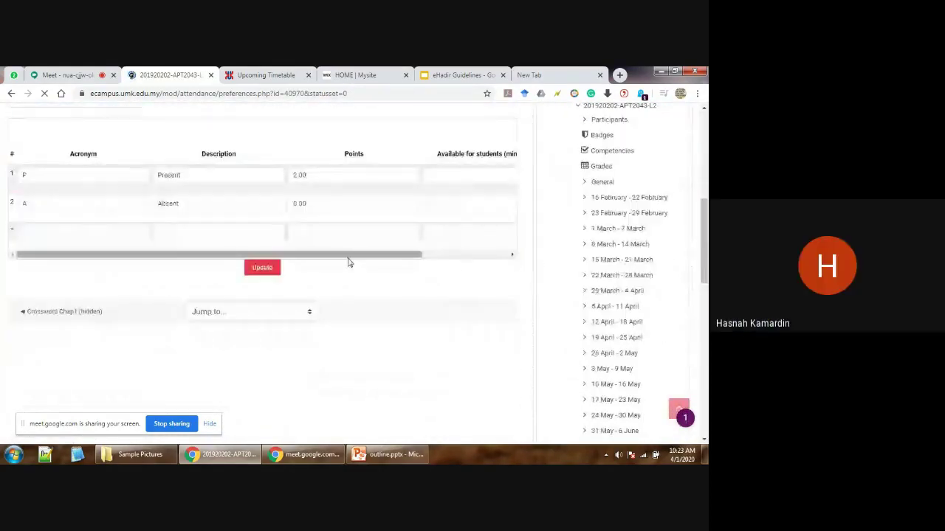
scroll(349, 263, up, 2)
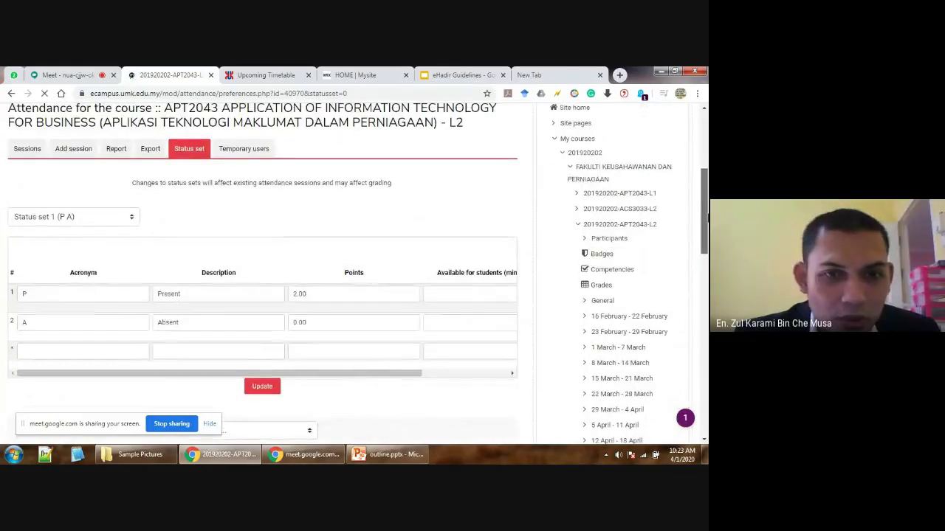
double_click(301, 294)
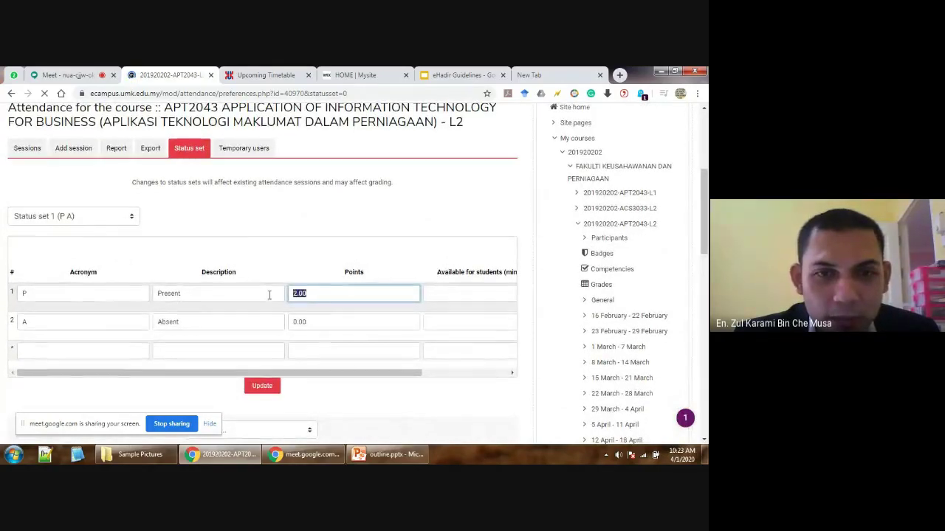
double_click(321, 258)
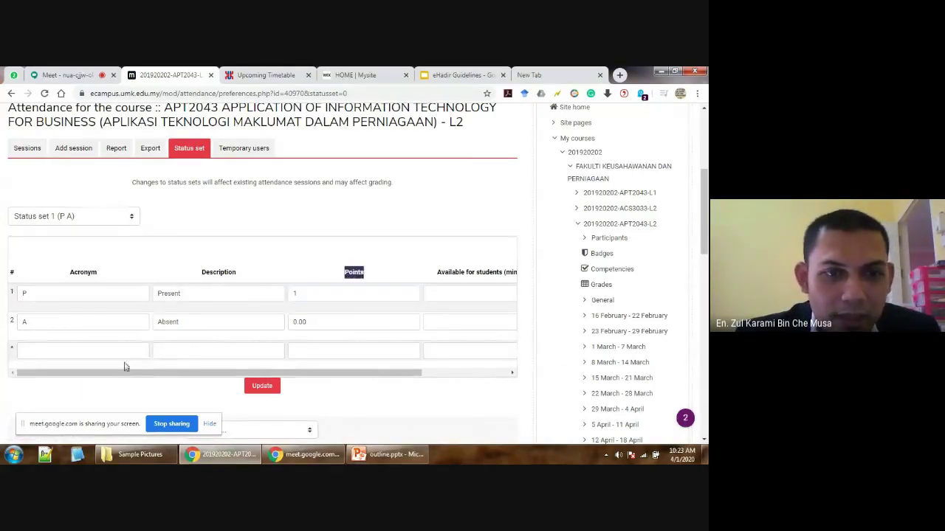
click(380, 288)
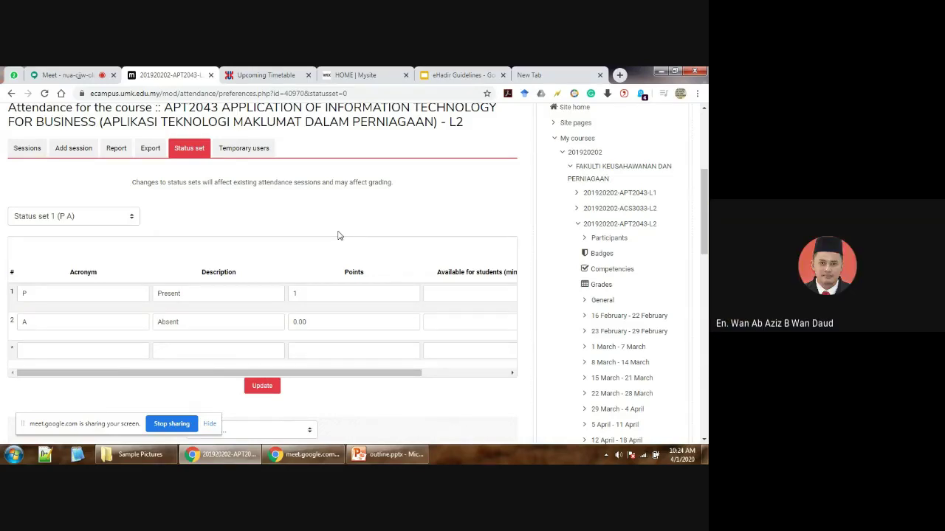
- Switch to the Google Meet call and read through the chat to the most recent participant messages
click(70, 75)
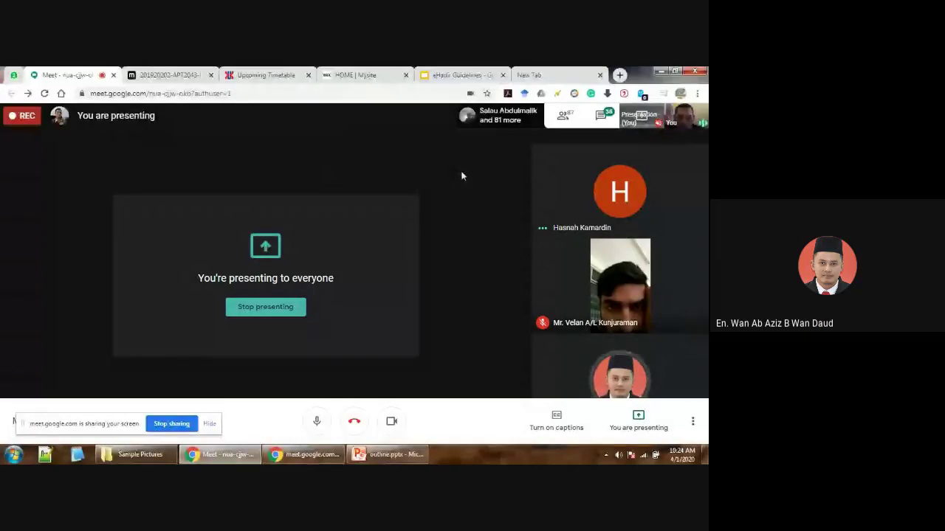
click(562, 115)
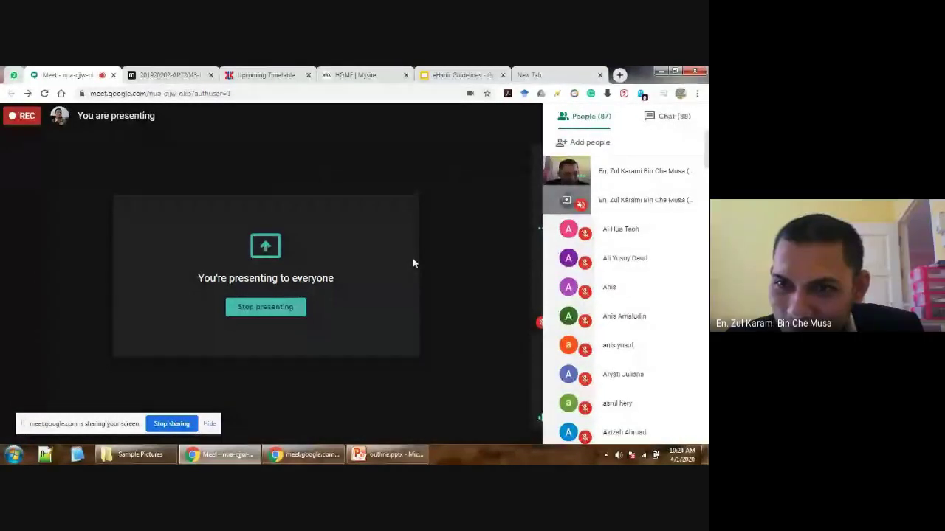
click(672, 116)
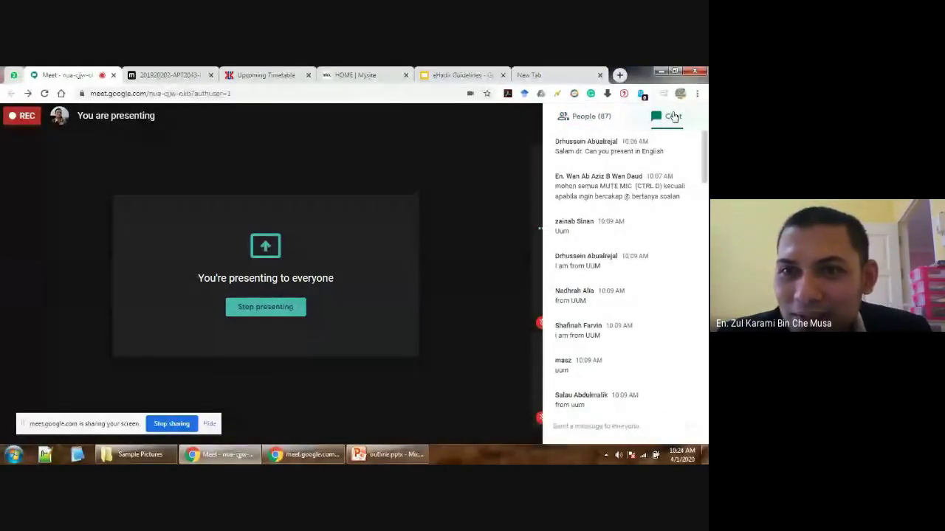
drag(705, 161, 704, 169)
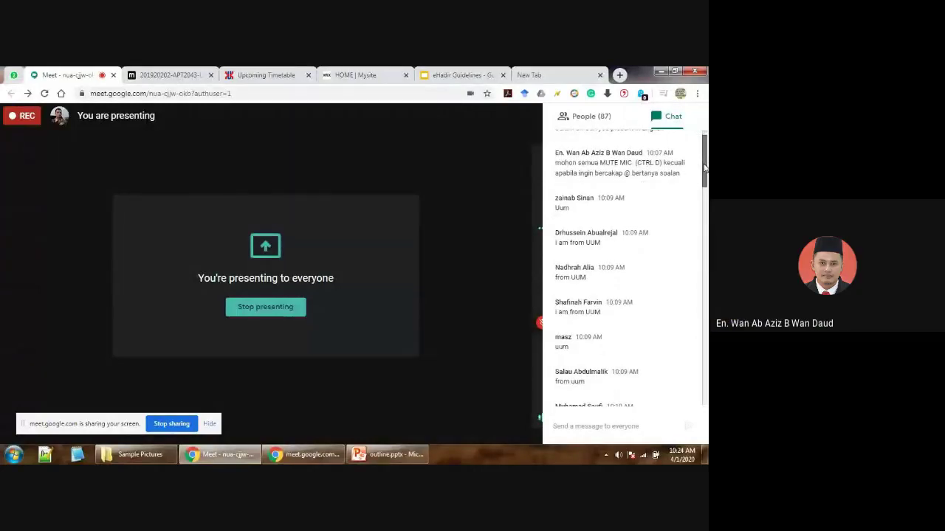
click(705, 230)
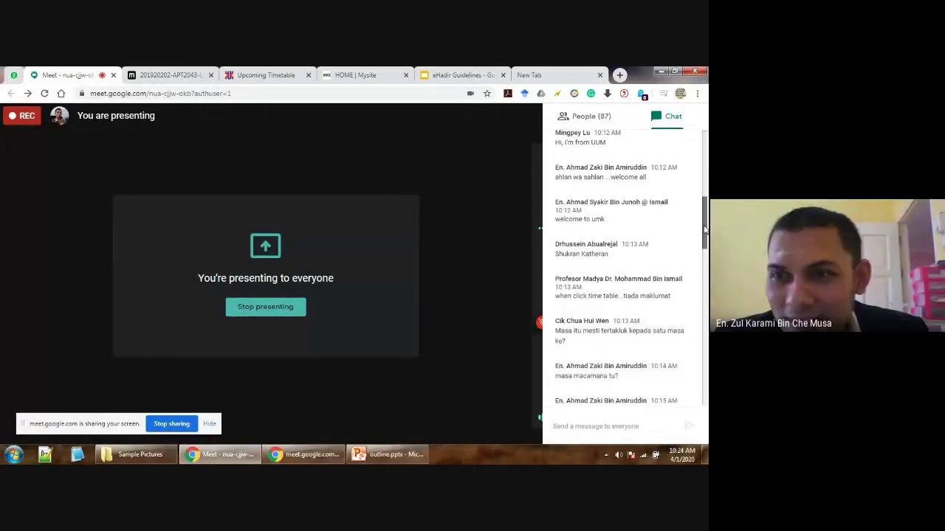
drag(705, 222, 705, 380)
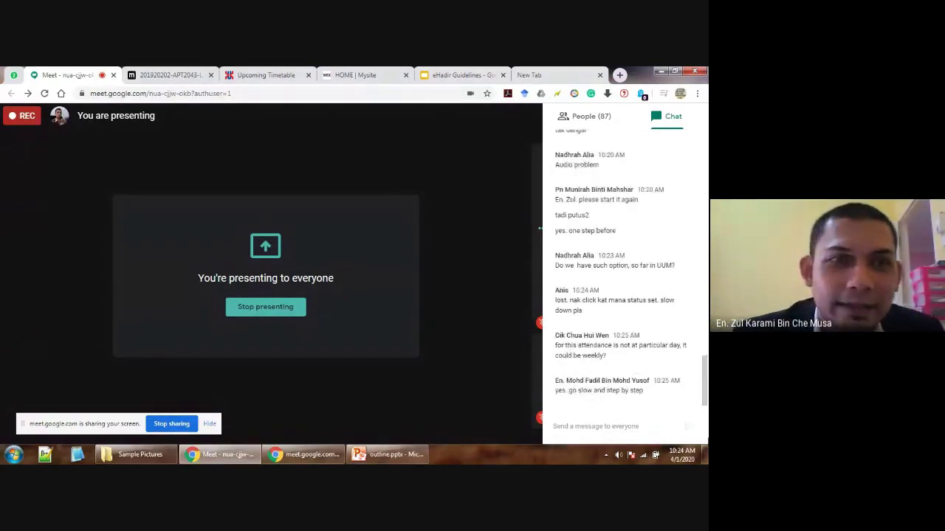
- Return to the eCampus status set page and save the changes to the Present and Absent statuses
click(169, 75)
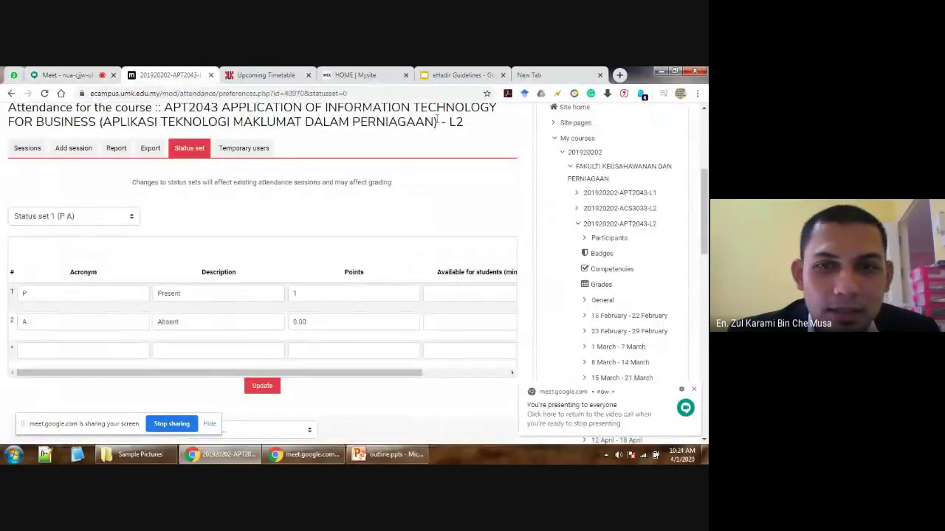
scroll(262, 273, up, 2)
scroll(354, 284, up, 1)
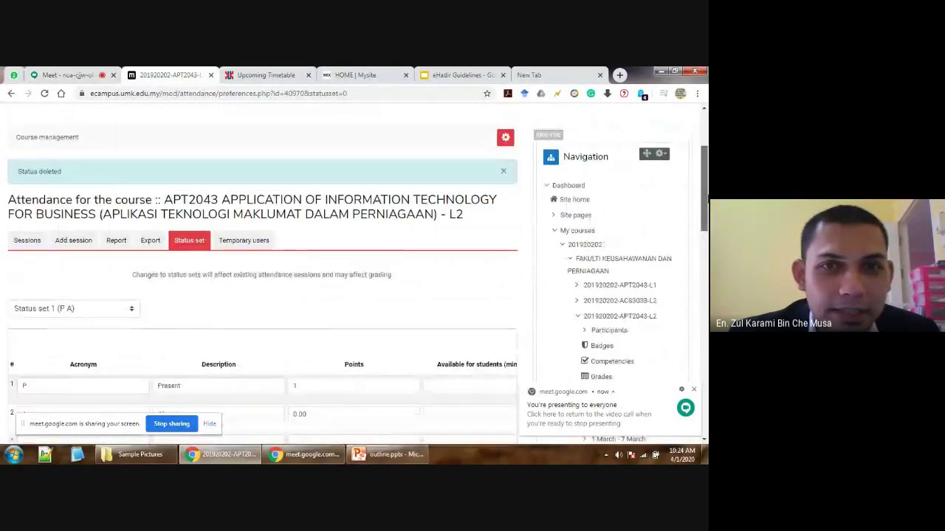
scroll(449, 202, up, 2)
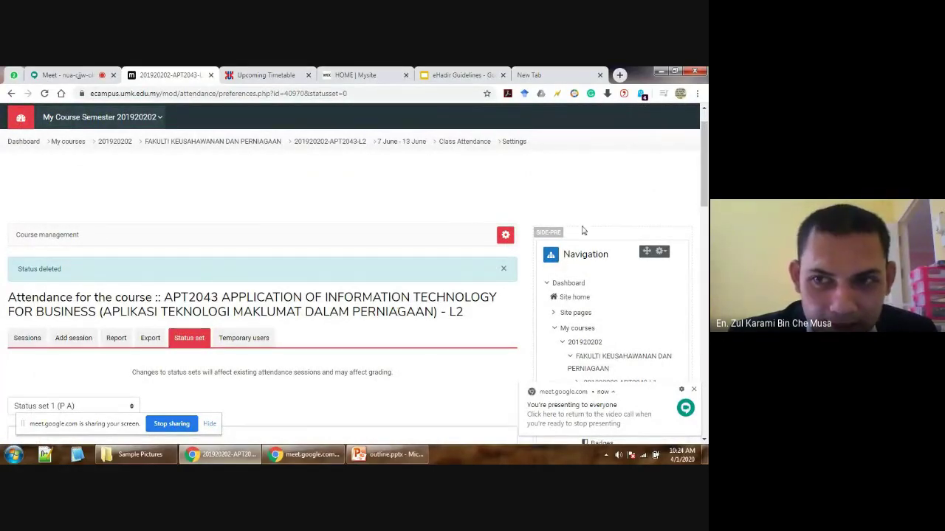
drag(706, 166, 706, 194)
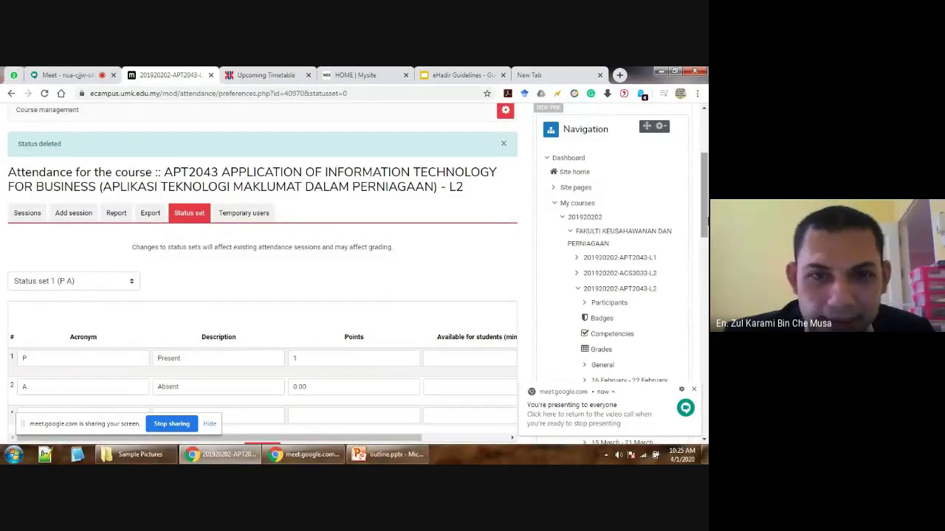
drag(706, 212, 699, 249)
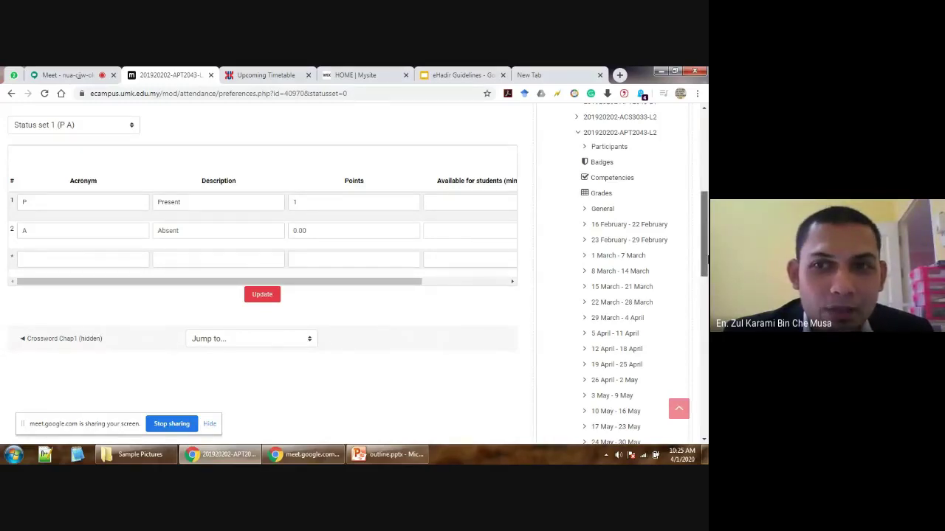
scroll(510, 328, up, 3)
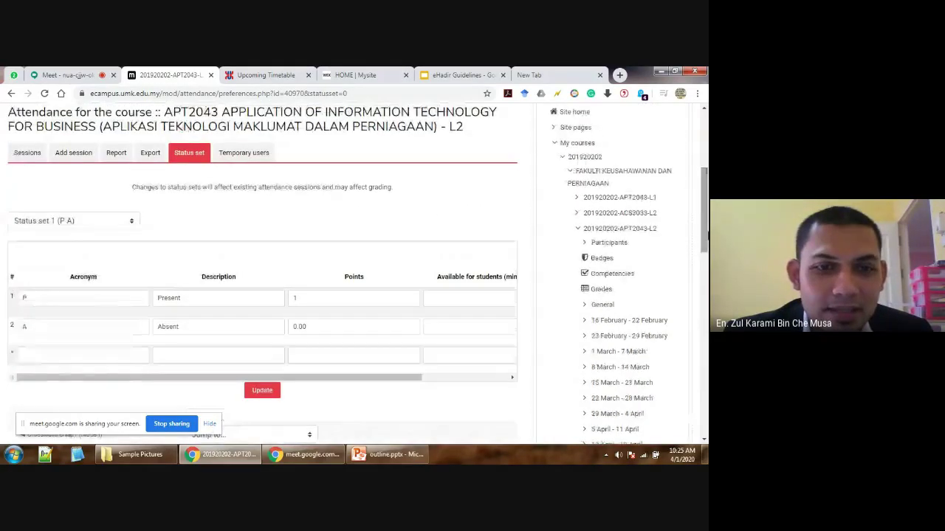
click(268, 395)
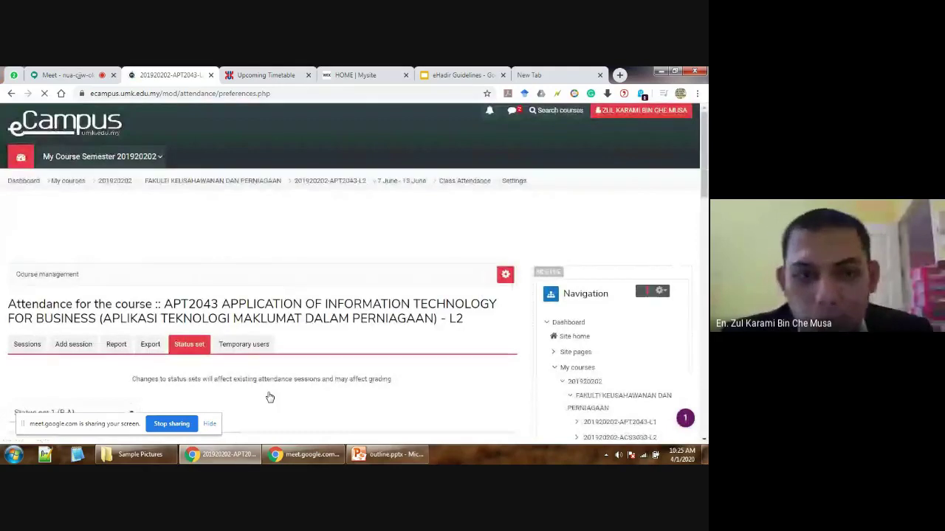
- Check the Present and Absent points in the status set and save it once more
scroll(705, 183, down, 2)
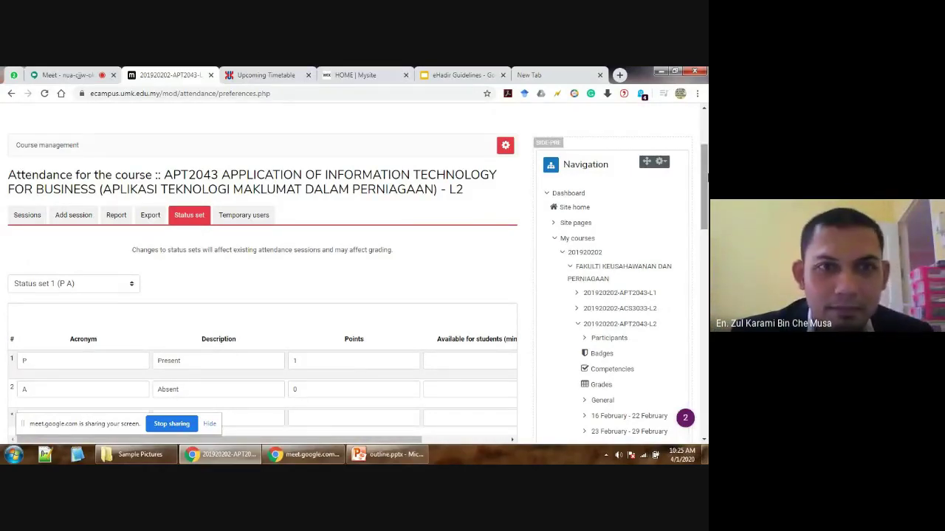
drag(706, 169, 706, 199)
click(261, 341)
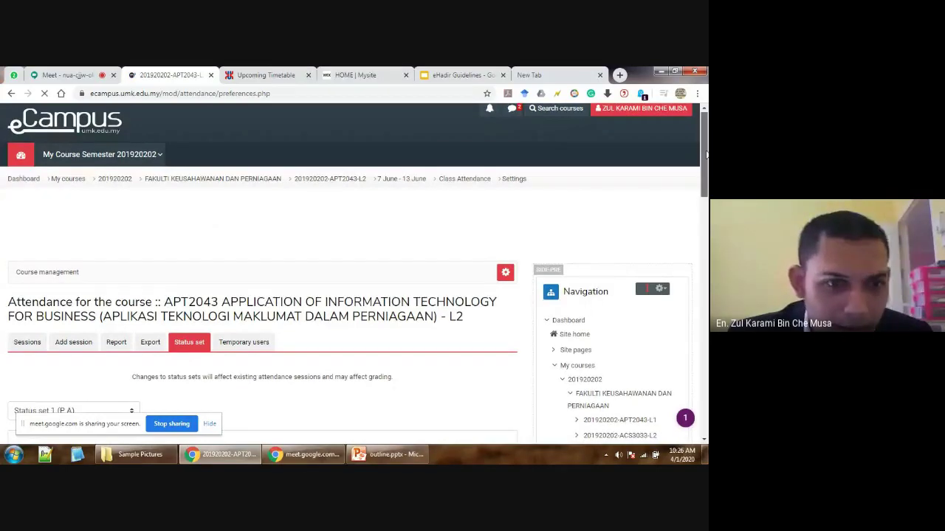
- Start adding a new attendance session and enable repeating it in the Multiple sessions settings
drag(707, 154, 706, 191)
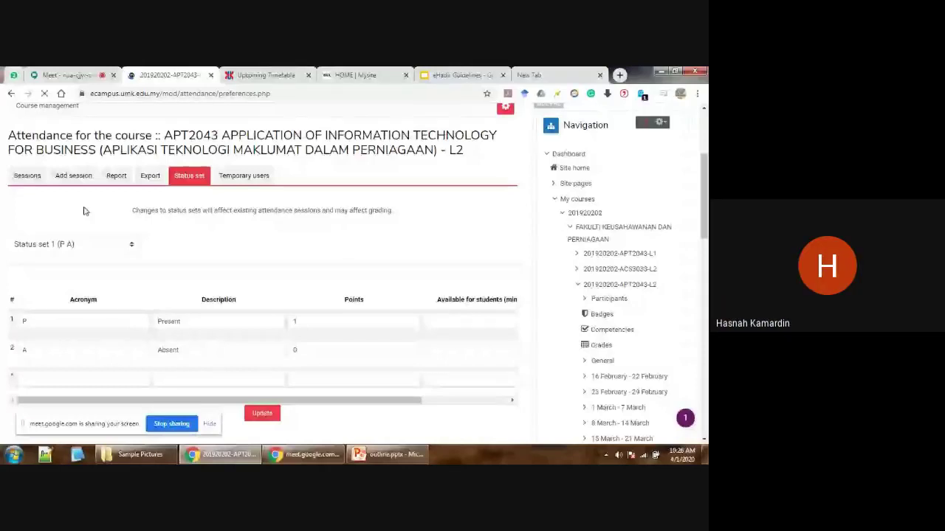
click(67, 177)
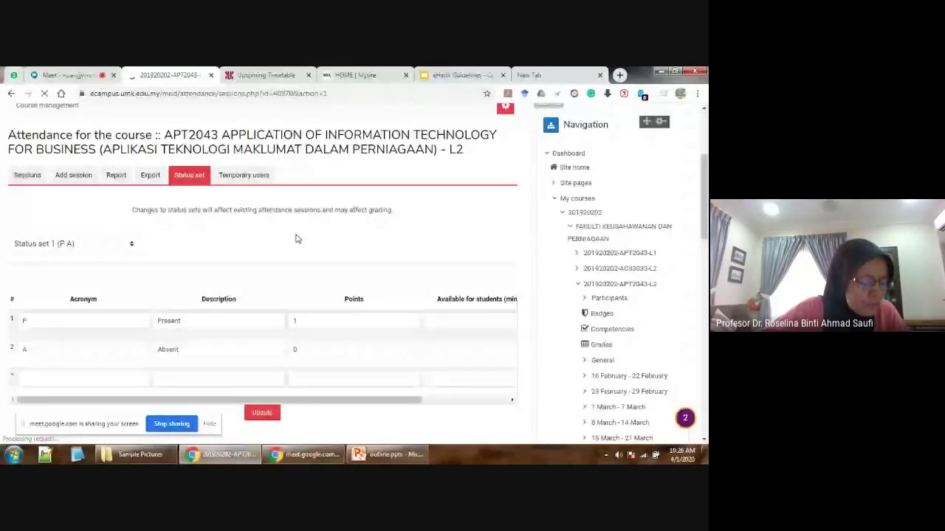
drag(706, 159, 707, 218)
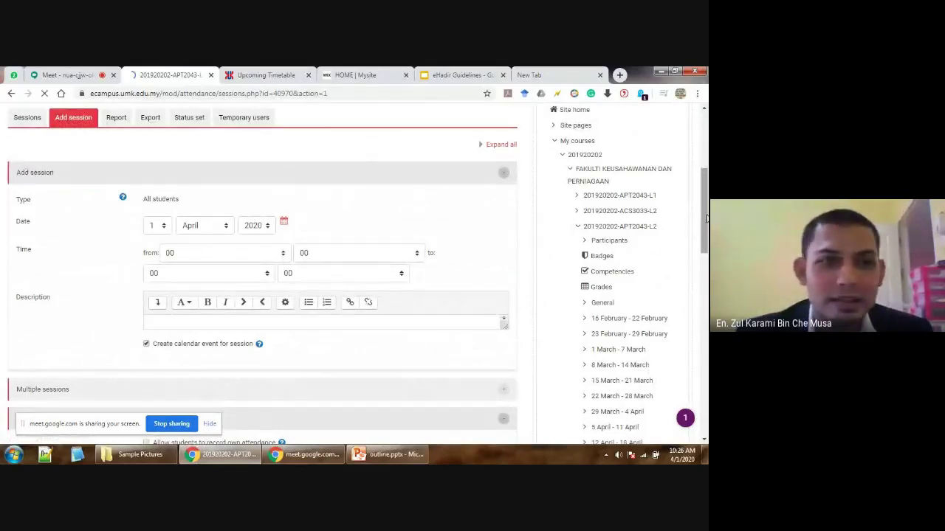
drag(706, 218, 706, 259)
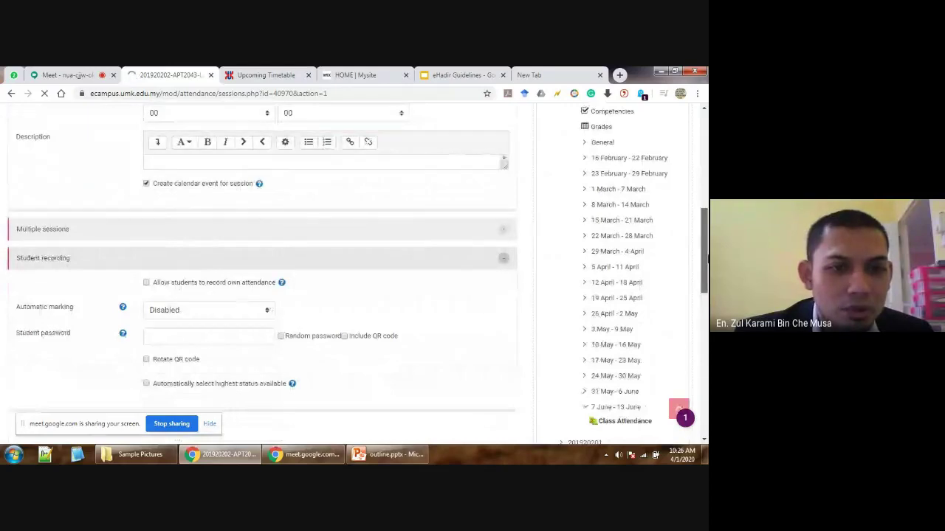
scroll(505, 197, down, 1)
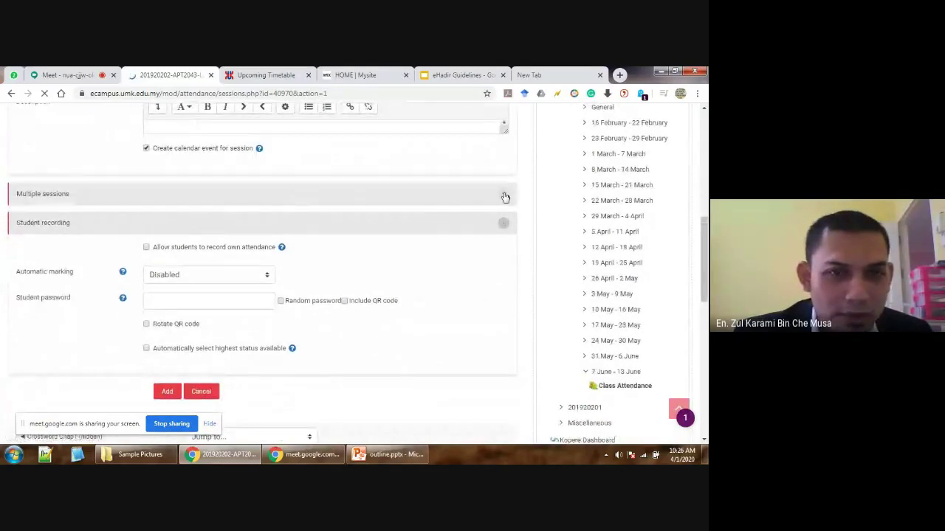
click(504, 197)
drag(706, 237, 706, 260)
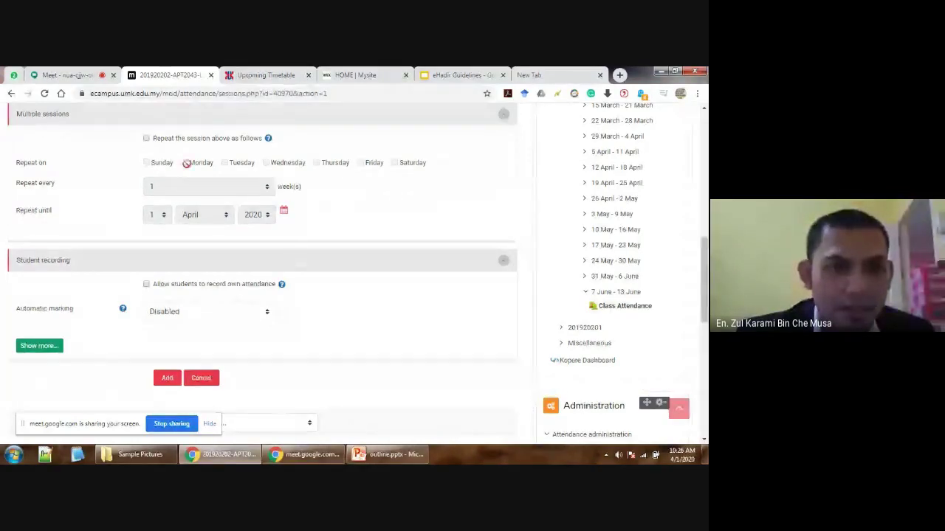
click(146, 139)
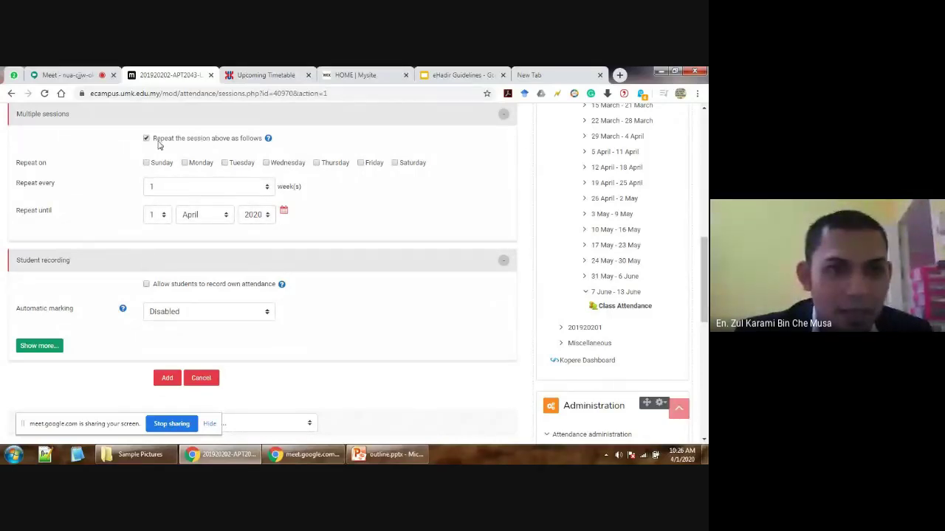
- Set the session to repeat on Monday, check the repeat-until calendar, and collapse the Multiple sessions section
click(185, 164)
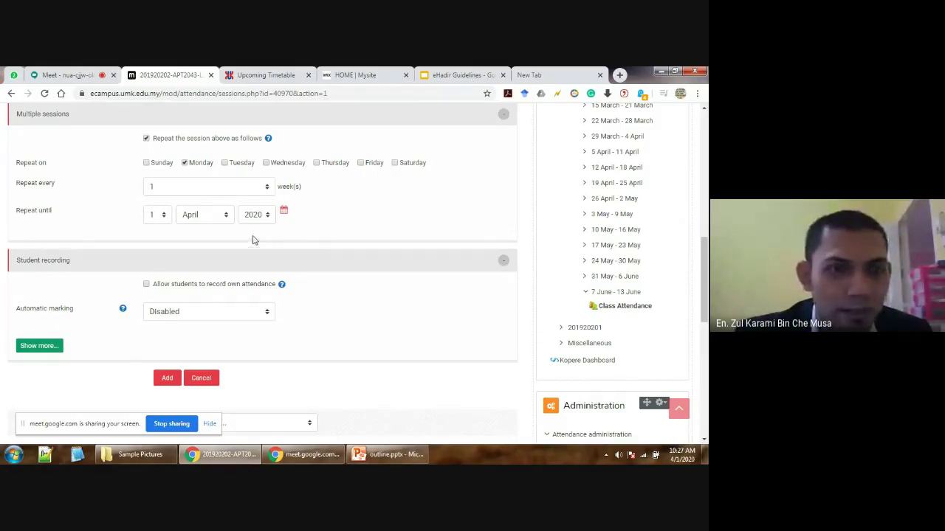
click(285, 213)
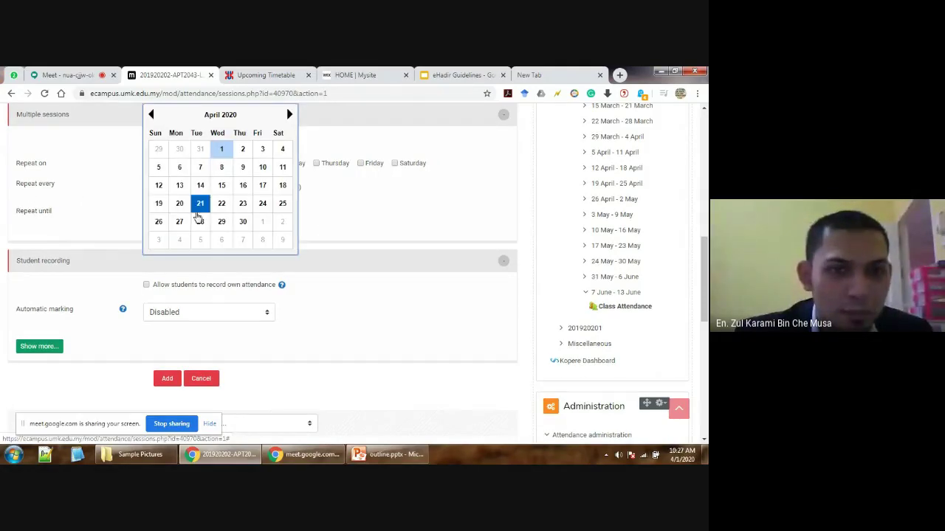
triple_click(383, 224)
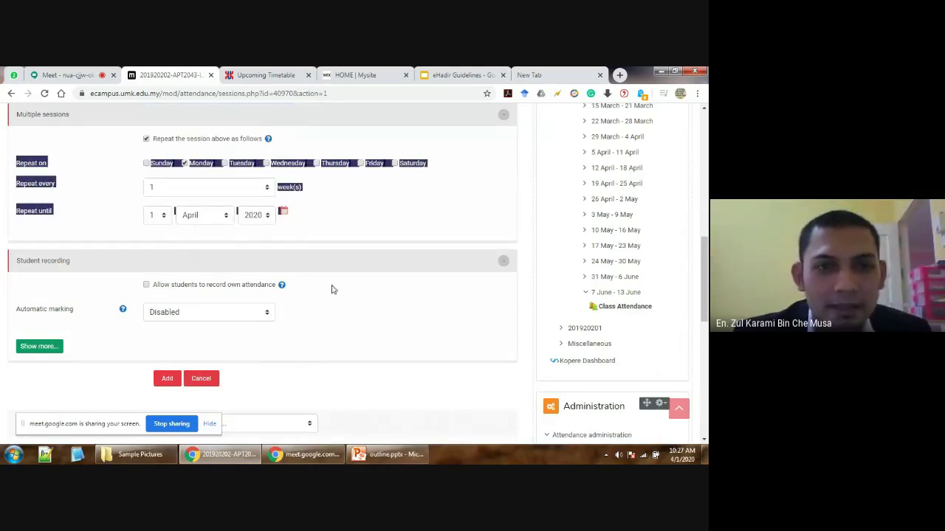
click(384, 217)
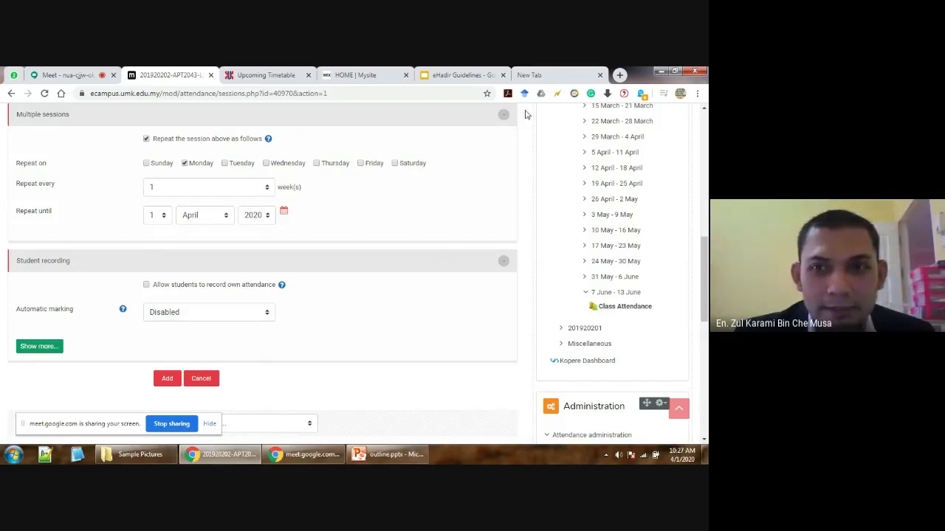
click(503, 116)
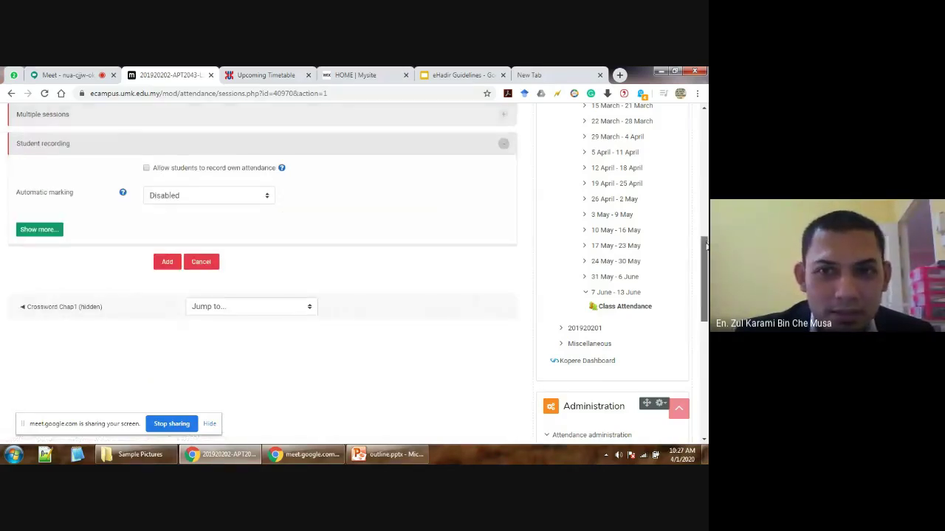
- Set the session time from 08:00 to 10:00 in the Add session settings
scroll(507, 118, up, 3)
scroll(433, 271, up, 2)
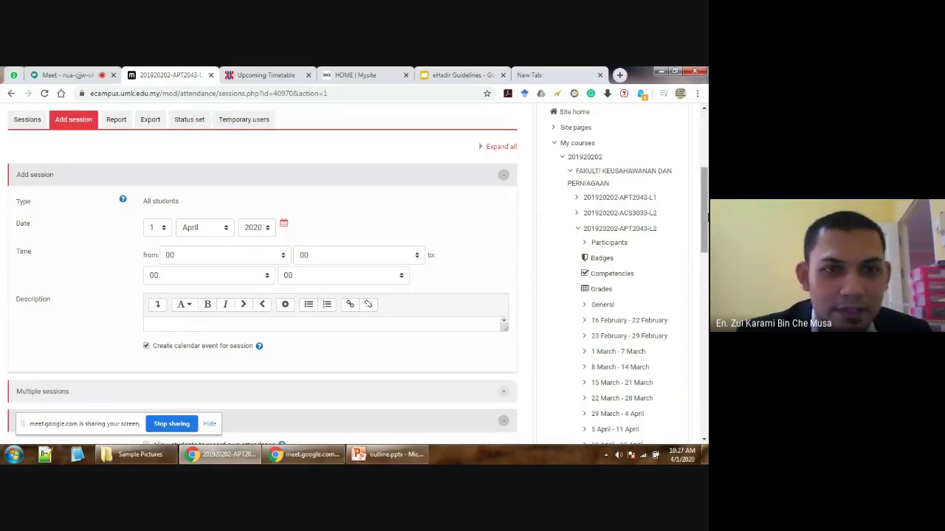
scroll(194, 152, down, 1)
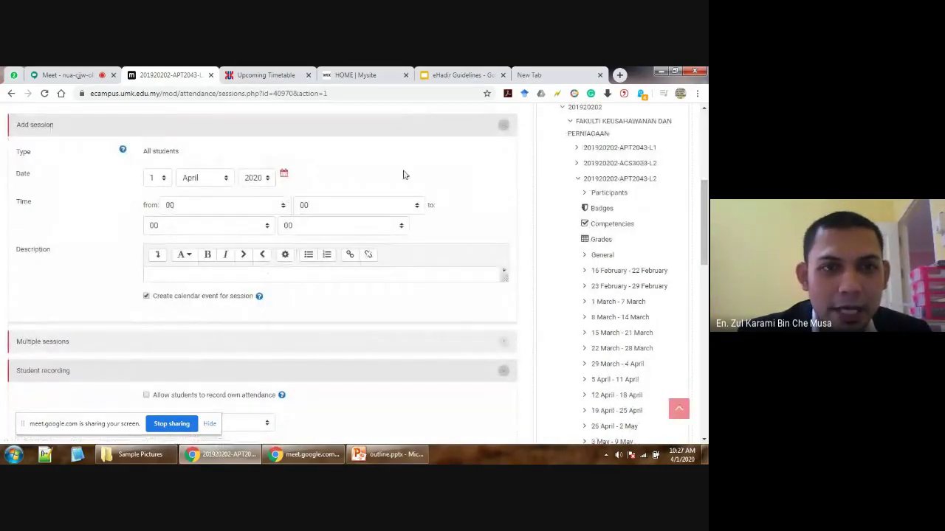
click(270, 210)
scroll(288, 236, down, 1)
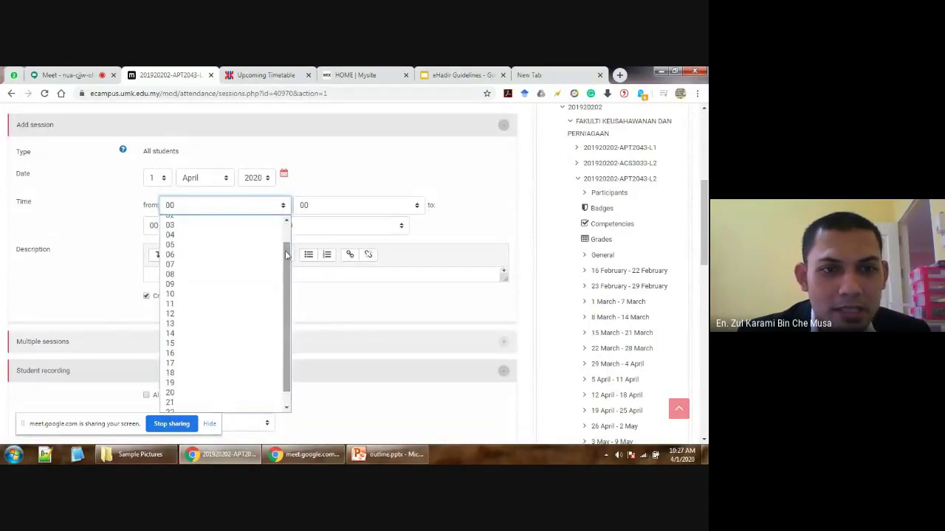
click(182, 275)
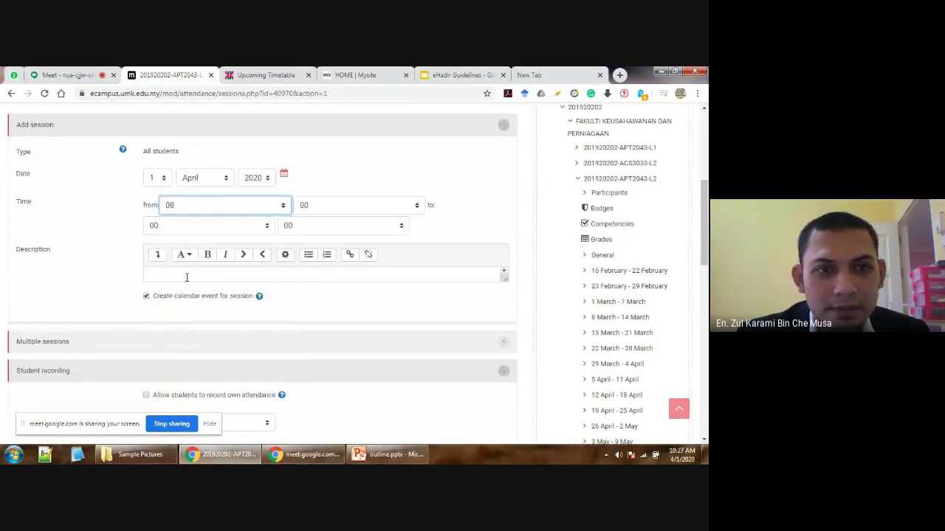
click(413, 205)
click(388, 223)
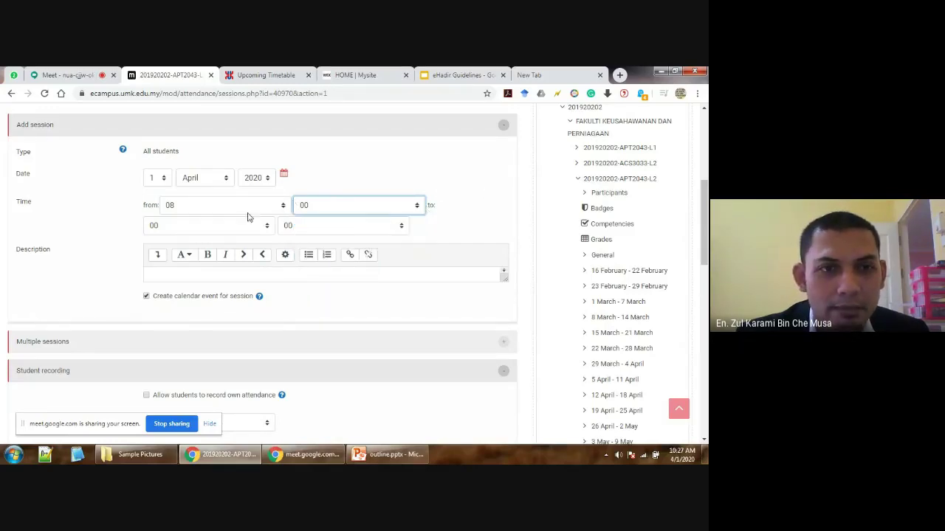
click(268, 227)
scroll(214, 310, down, 2)
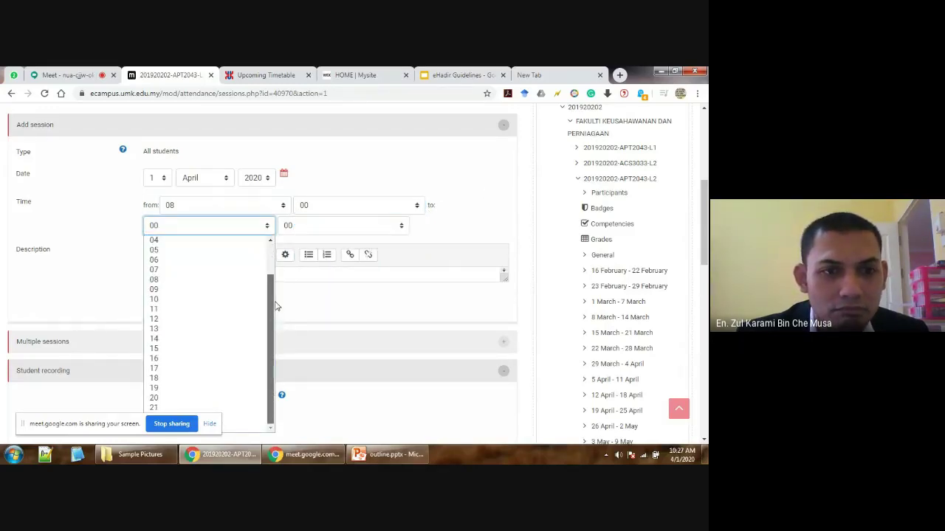
click(218, 302)
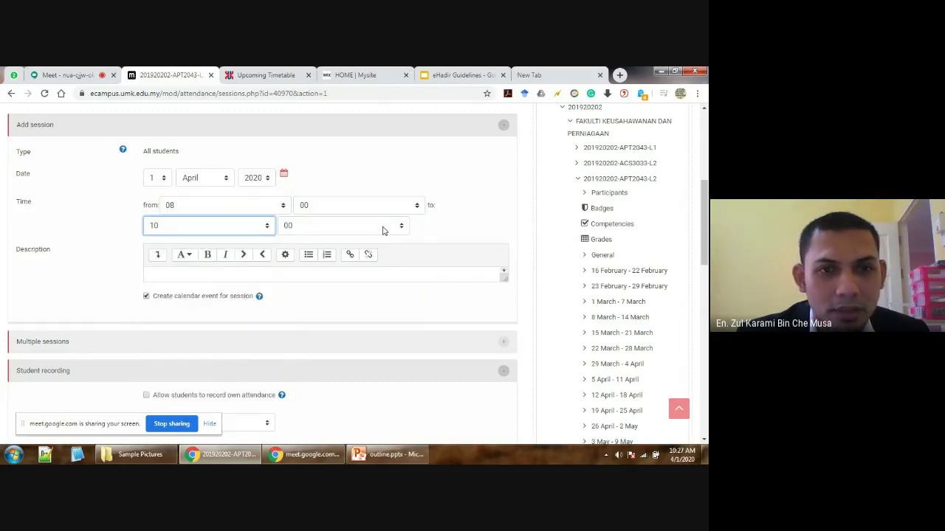
click(476, 226)
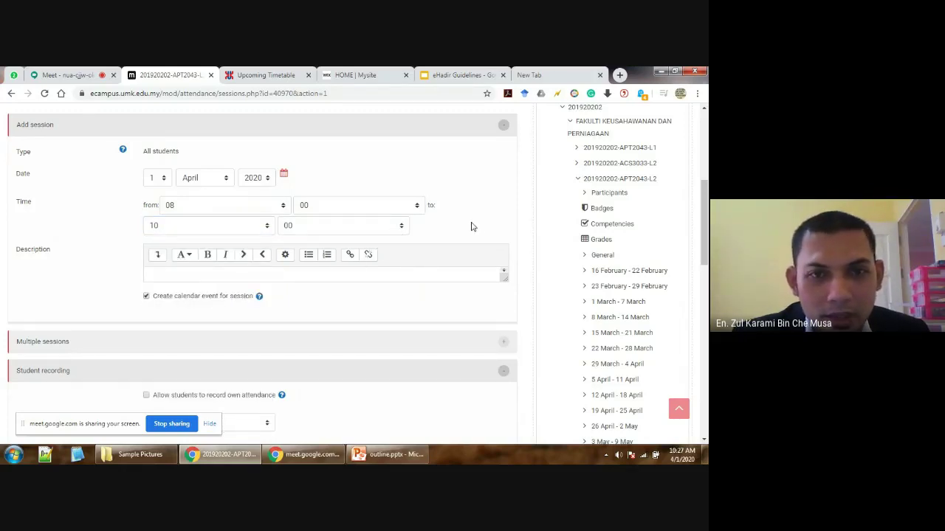
- Change the session time to run from 00:00 to 23:55
click(273, 206)
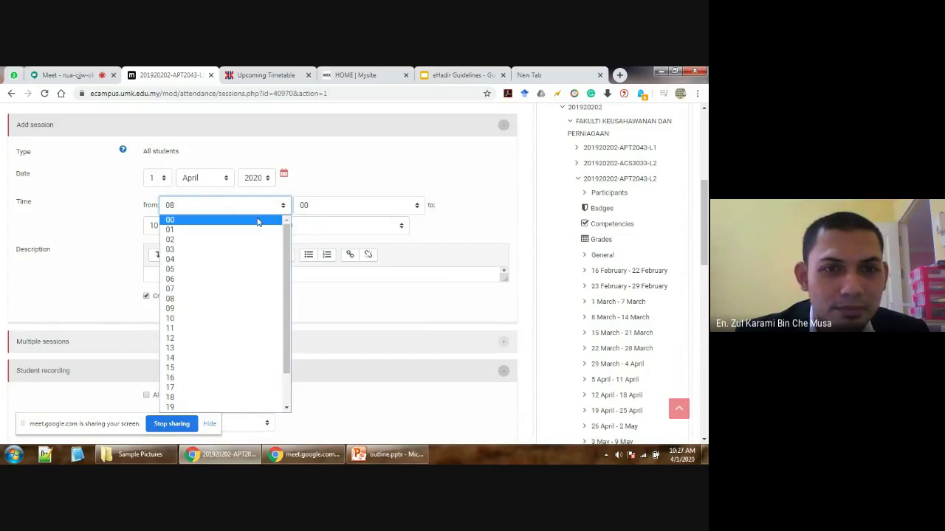
click(258, 221)
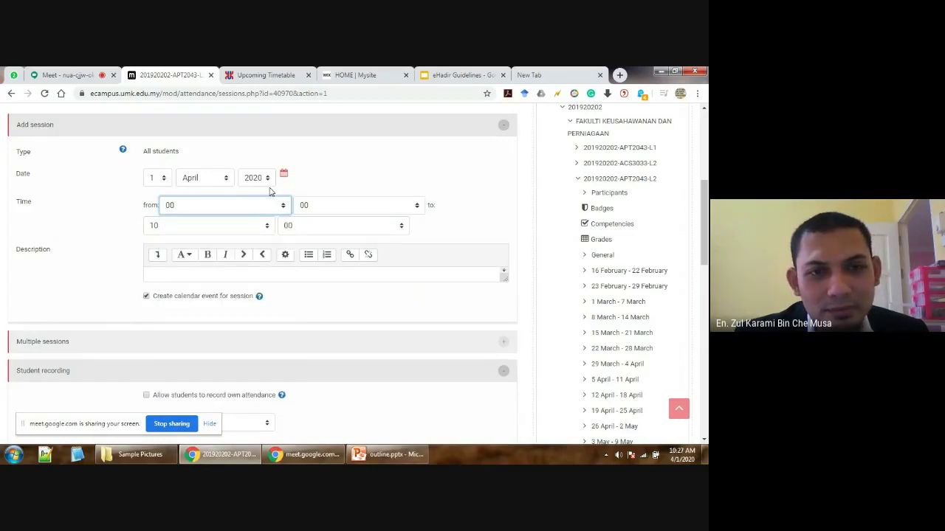
click(377, 190)
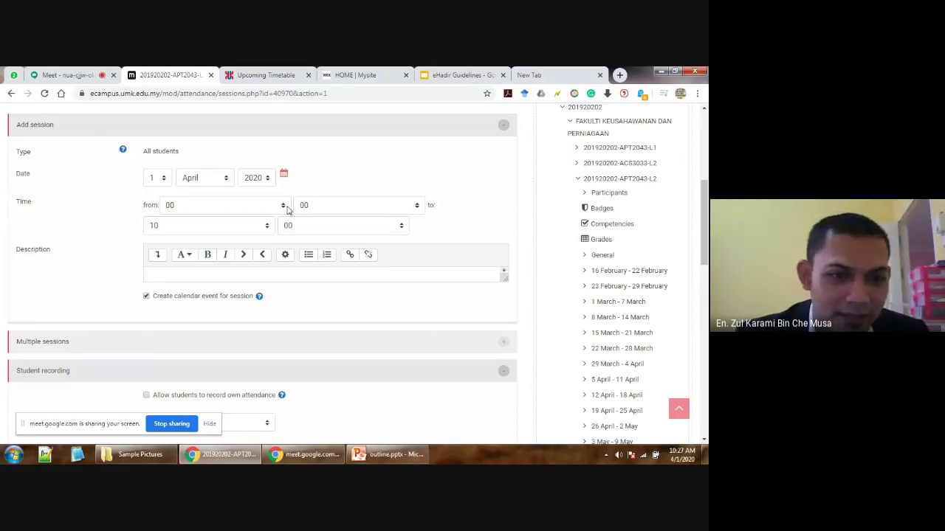
click(267, 225)
scroll(270, 392, down, 2)
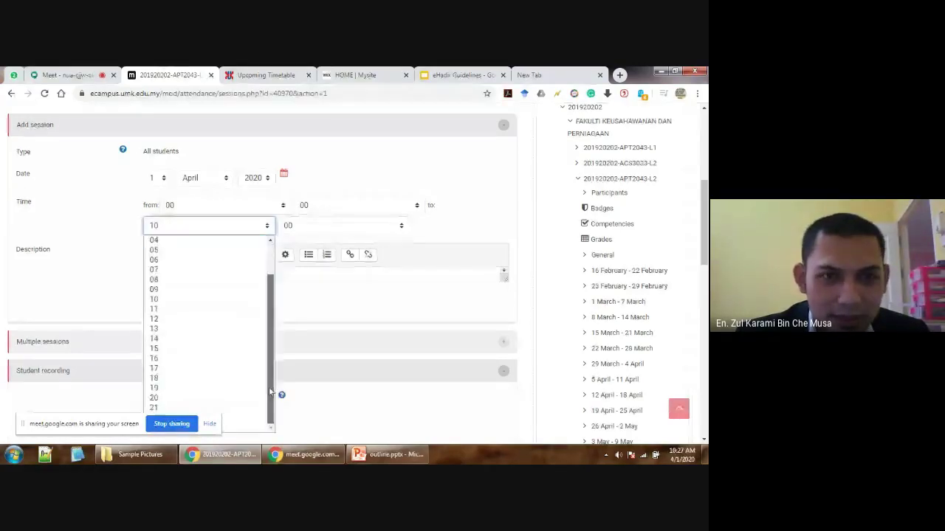
drag(93, 424, 445, 420)
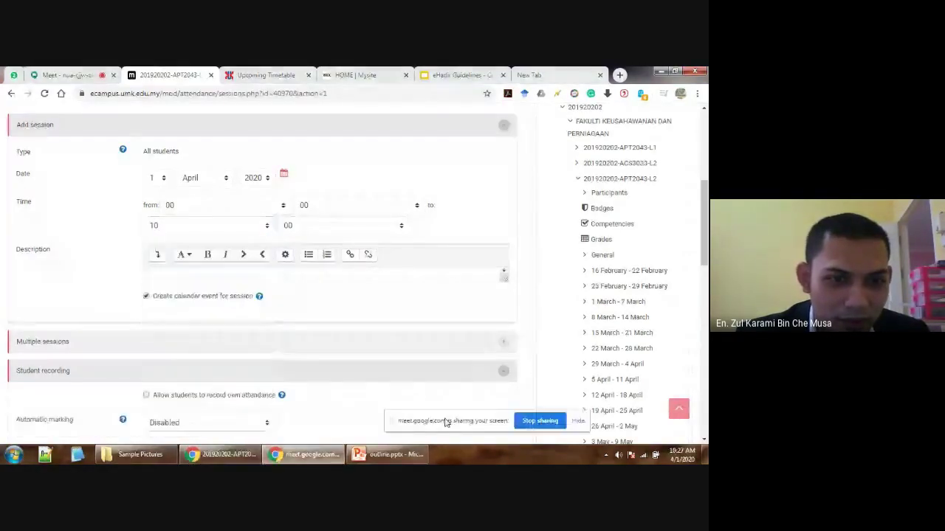
click(267, 225)
scroll(271, 255, down, 2)
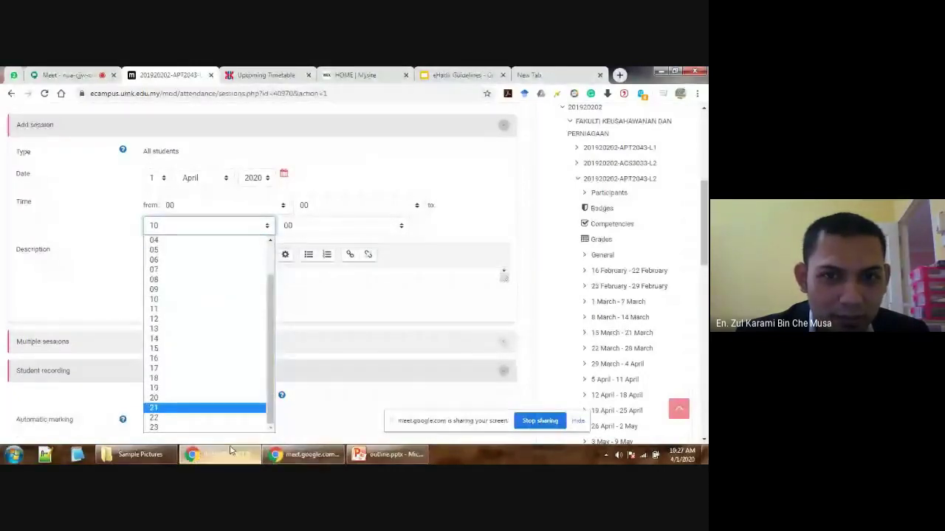
click(225, 427)
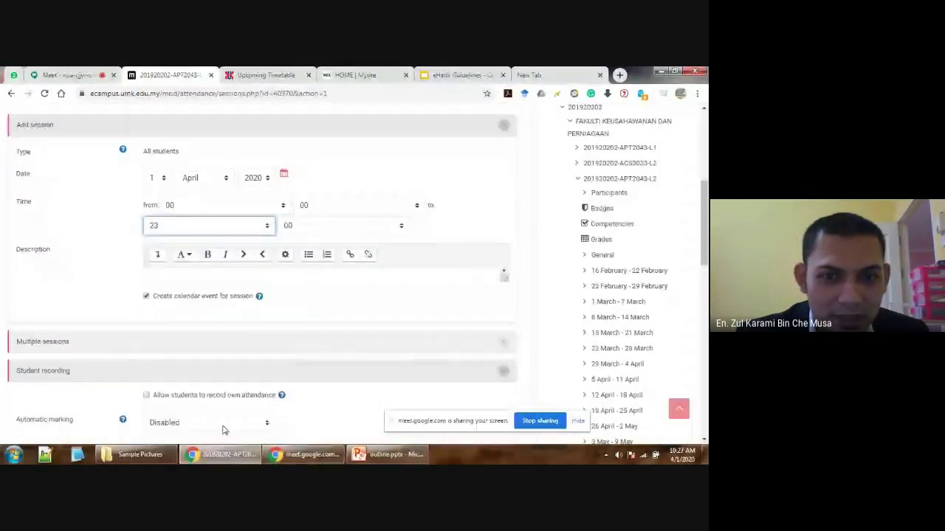
click(385, 225)
click(359, 347)
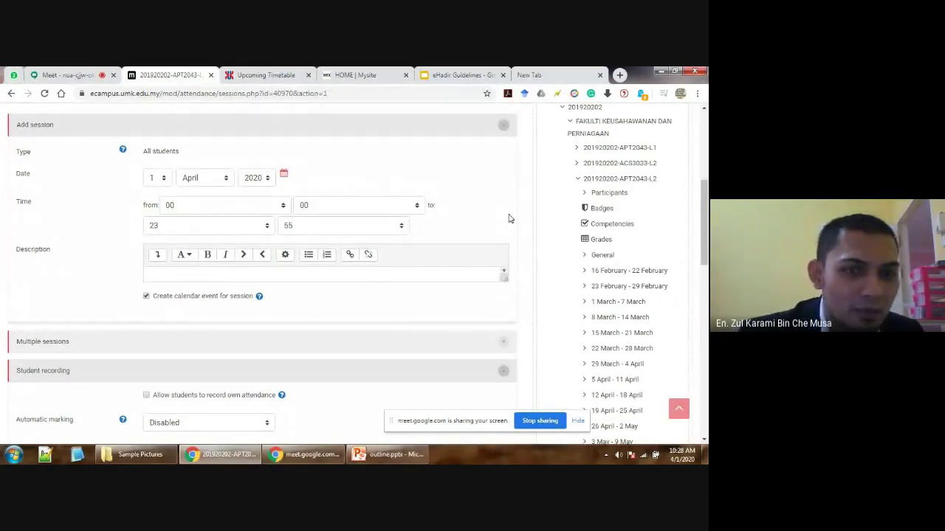
- Enter FIRST LECTURE as the session description
click(435, 273)
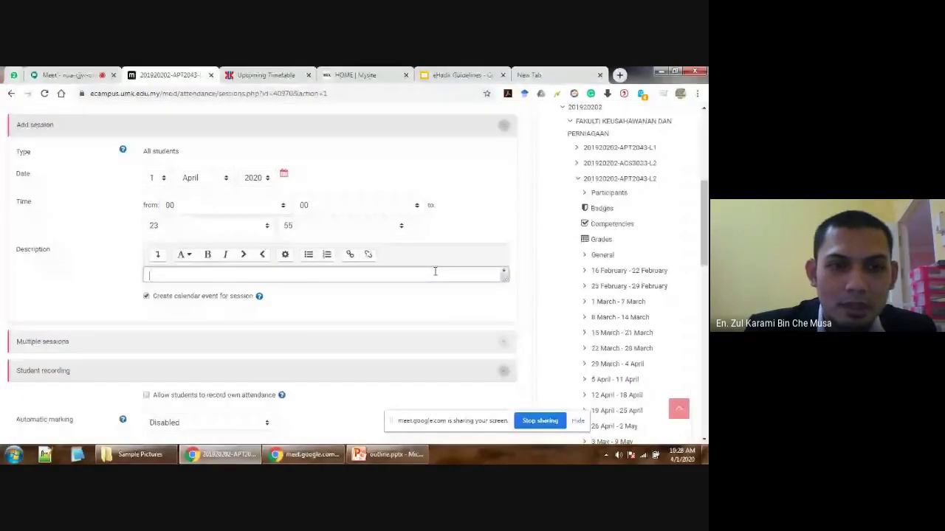
text(LECTU)
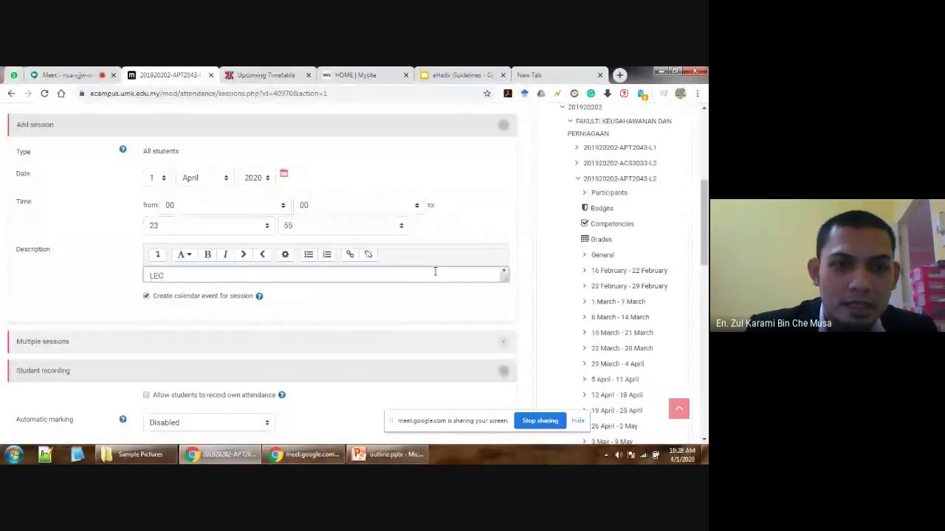
key(BackSpace)
key(BackSpace)
key(BackSpace)
key(BackSpace)
key(BackSpace)
text(FIRST LECTURE)
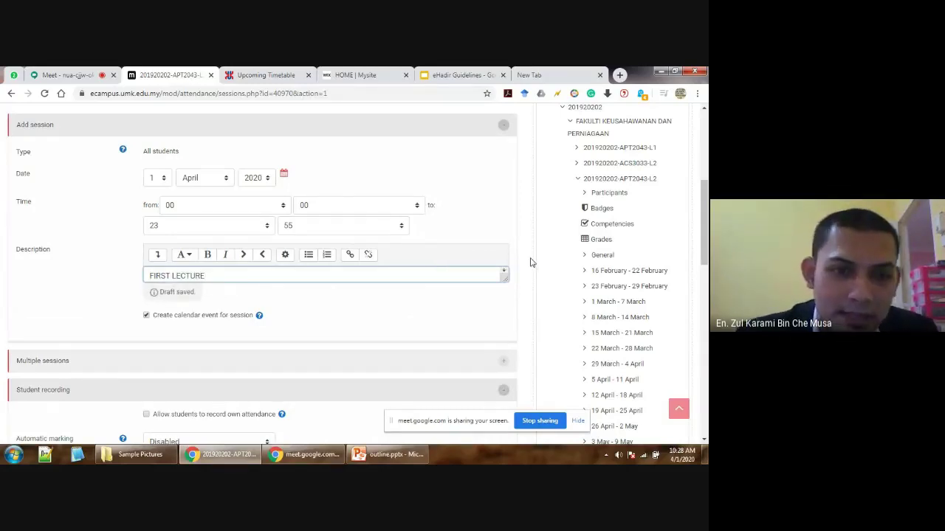
click(530, 262)
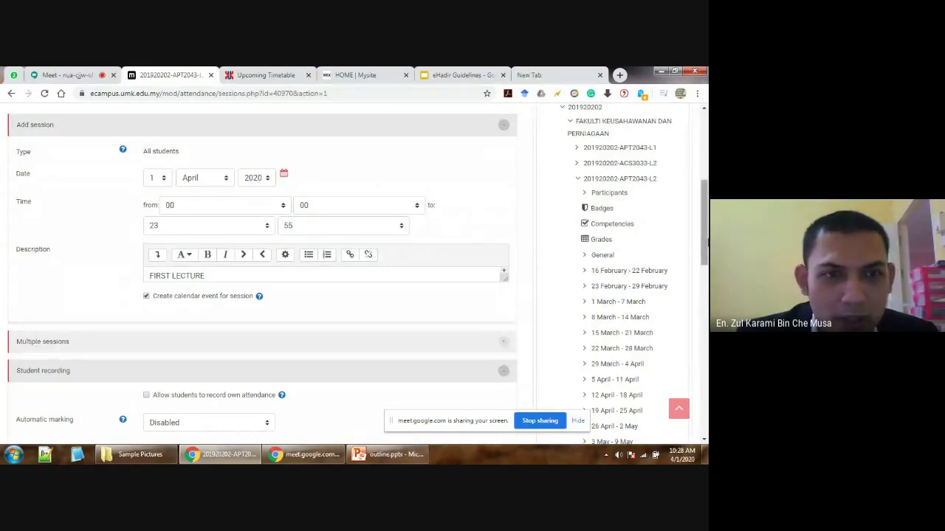
- Allow students to record their own attendance in the Student recording settings
drag(705, 240, 704, 287)
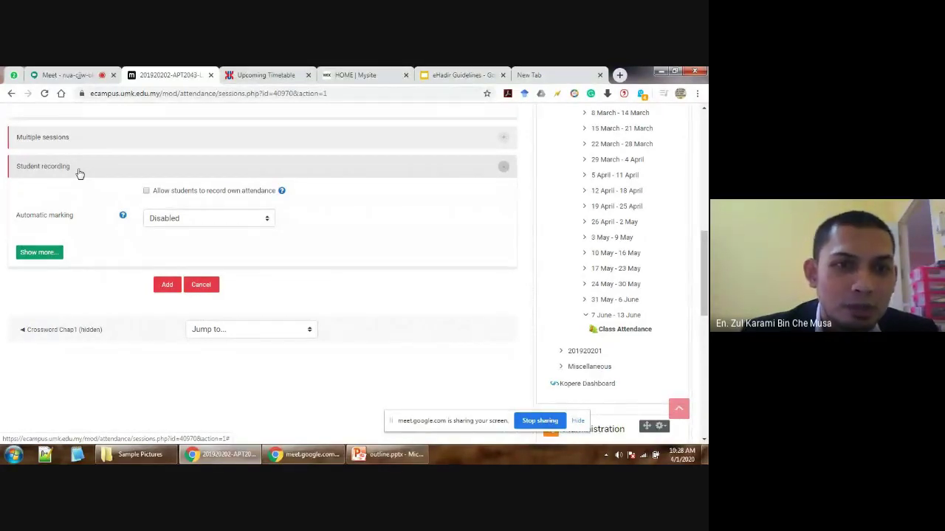
click(146, 191)
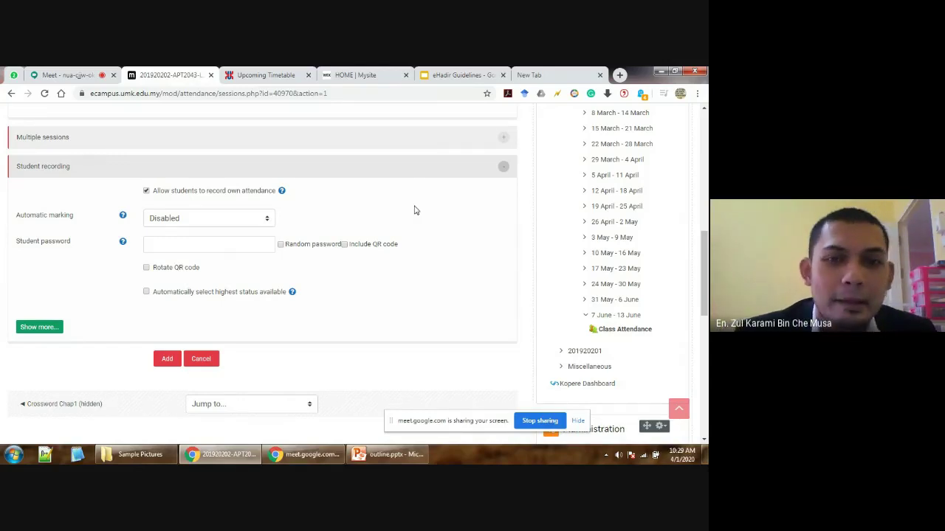
scroll(435, 295, down, 1)
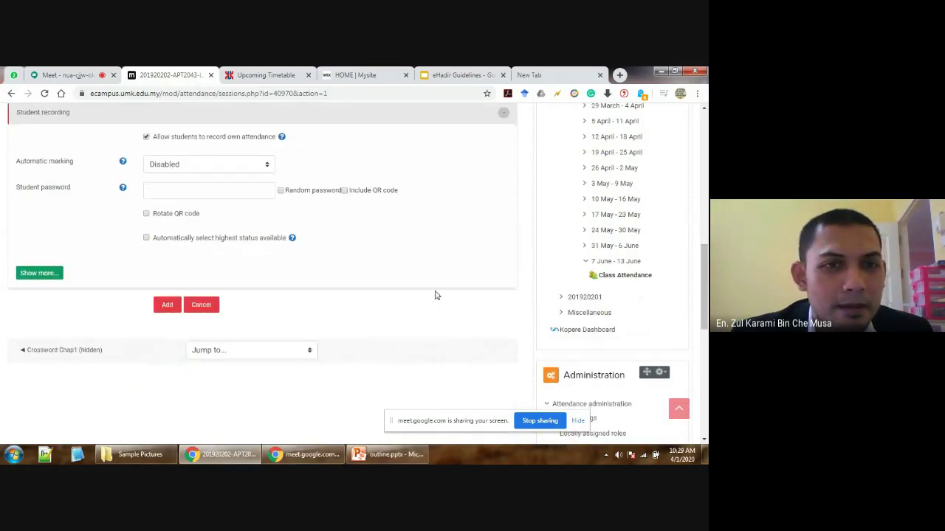
- Try the Yes option for Automatic marking and return it to Disabled
click(267, 167)
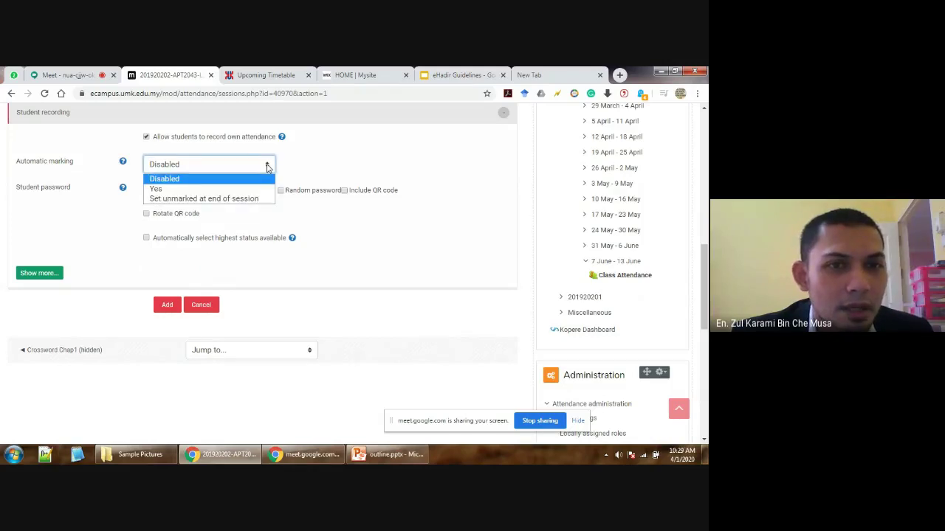
click(191, 189)
click(262, 169)
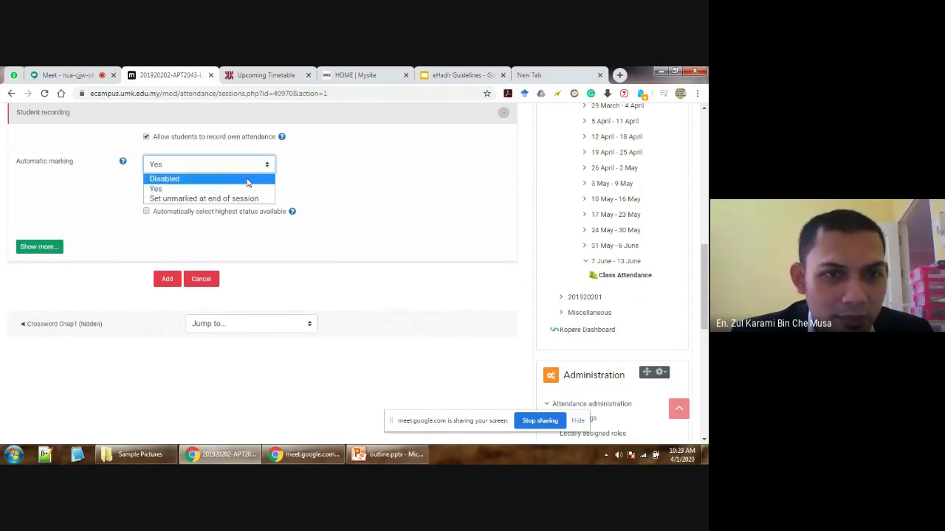
click(247, 178)
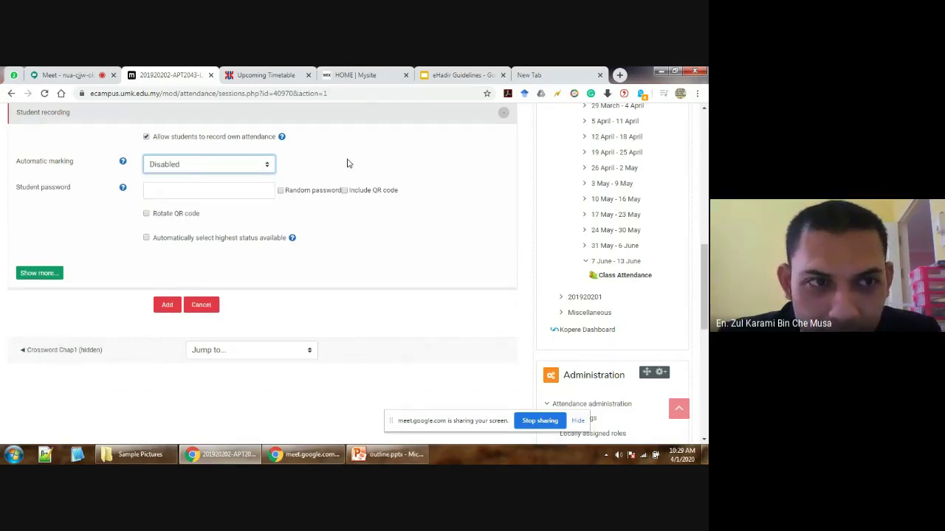
click(348, 163)
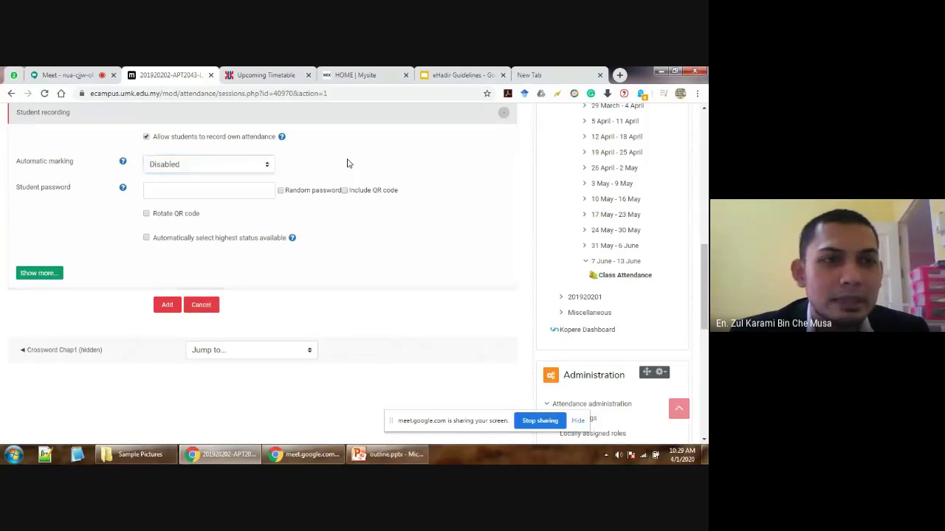
- Highlight the Automatic marking and Student password labels in turn to review these Student recording settings
drag(14, 163, 74, 167)
click(358, 164)
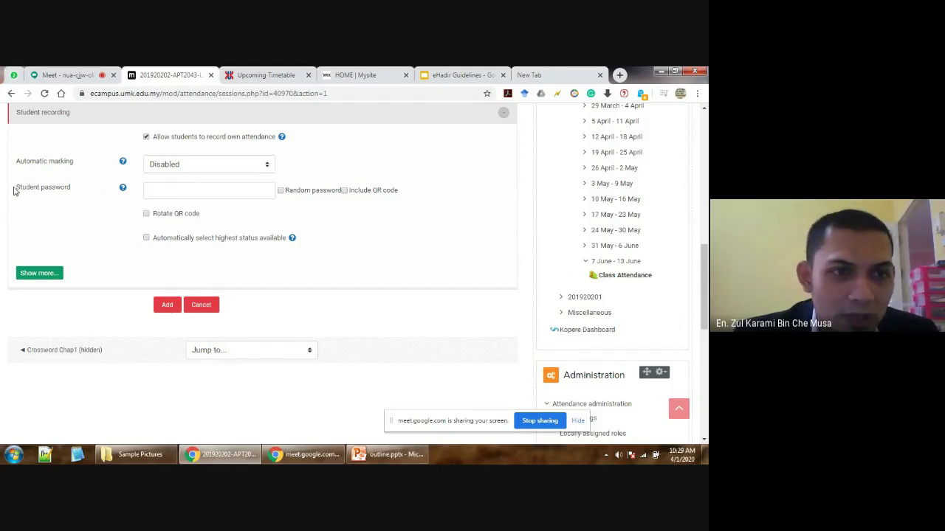
drag(15, 190, 70, 193)
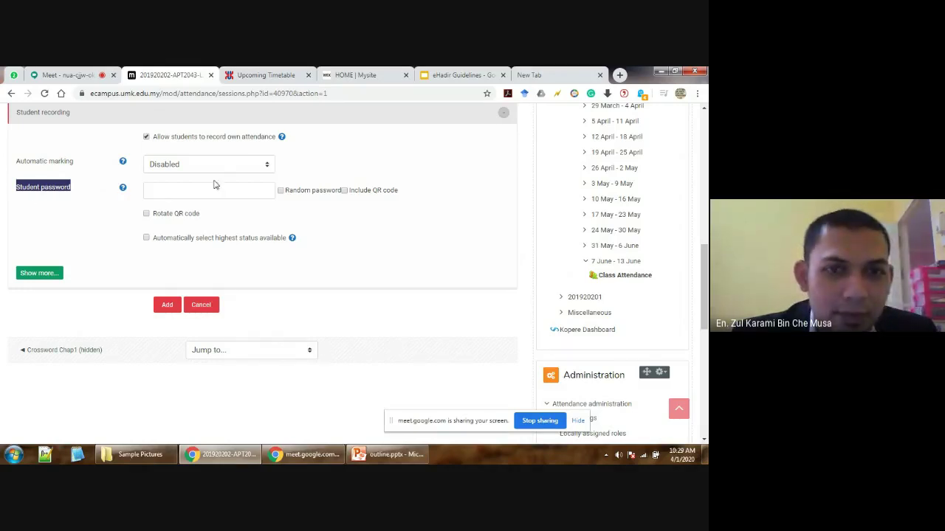
click(396, 159)
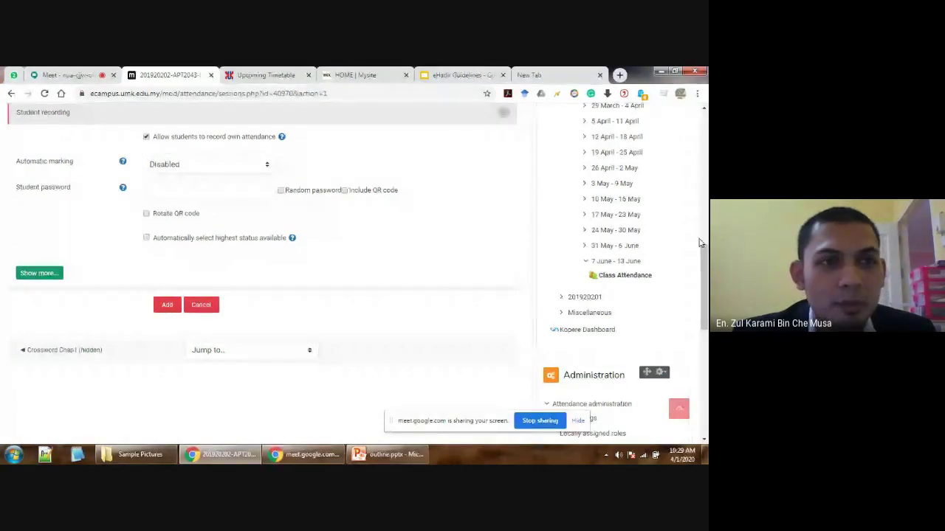
- Try to add the session with the settings currently entered in the form
scroll(700, 242, up, 3)
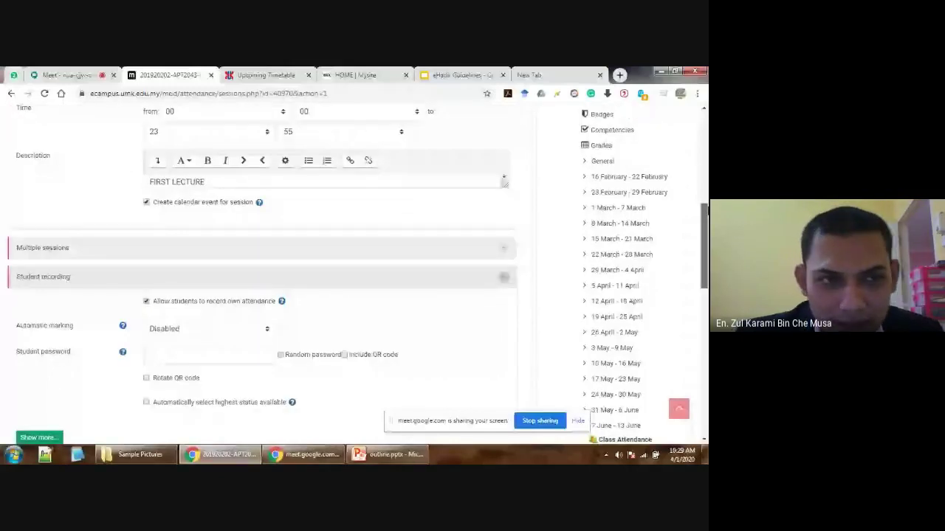
scroll(705, 264, down, 3)
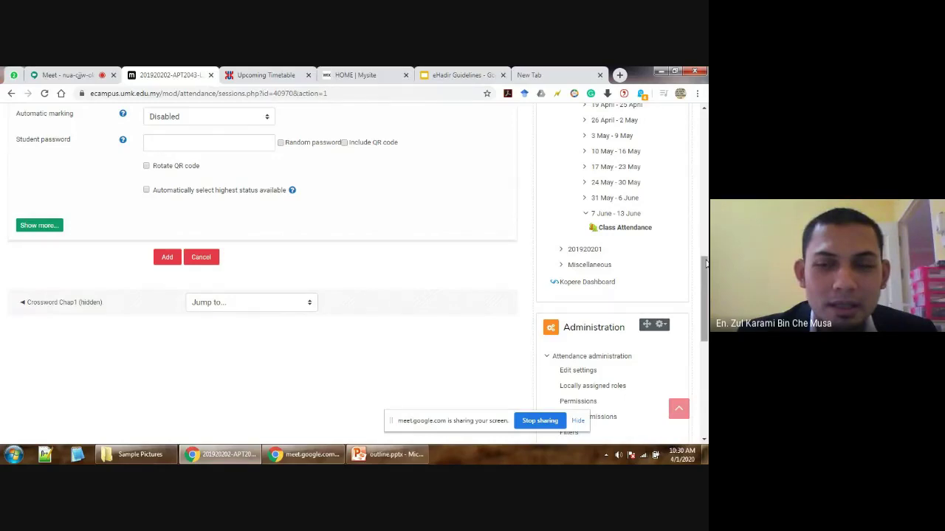
click(167, 257)
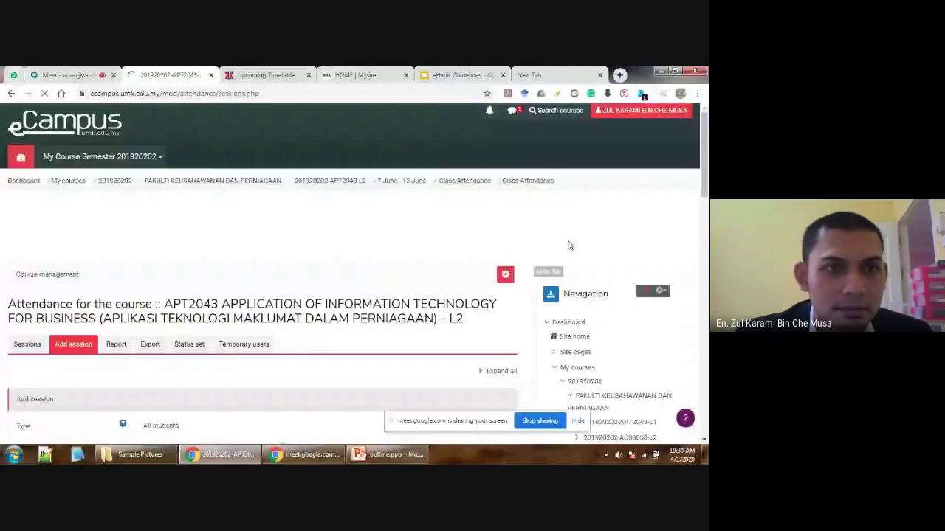
- Turn off repeating the session in the Multiple sessions settings and collapse that section
mouse_move(706, 162)
mouse_down()
mouse_move(706, 190)
mouse_move(706, 171)
mouse_up()
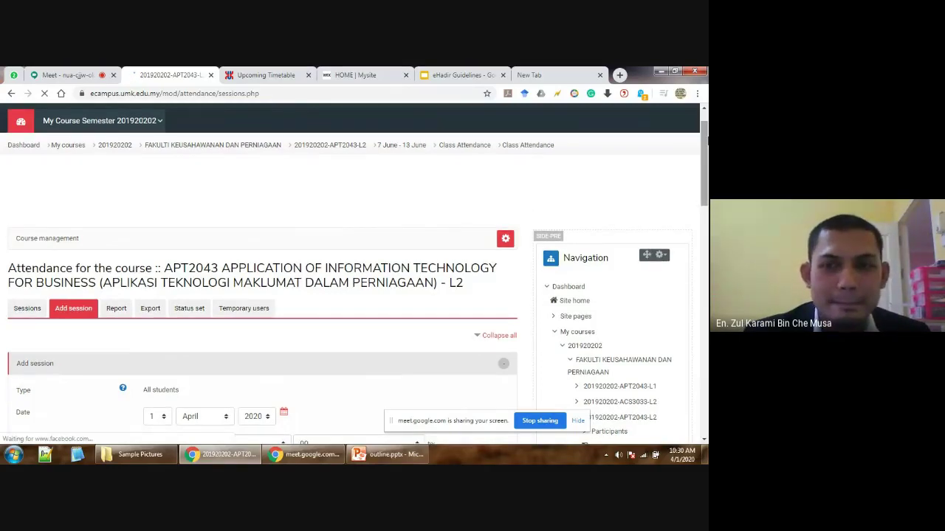
scroll(354, 295, down, 2)
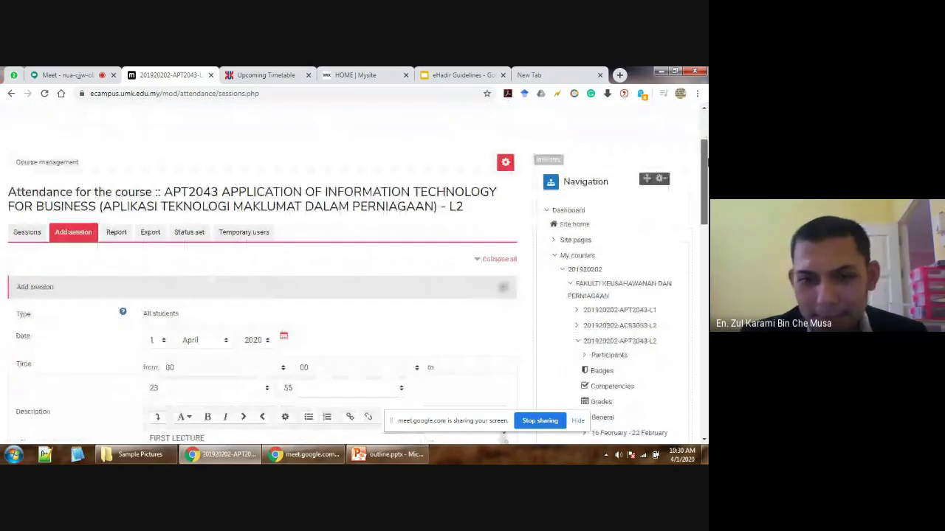
scroll(354, 295, down, 1)
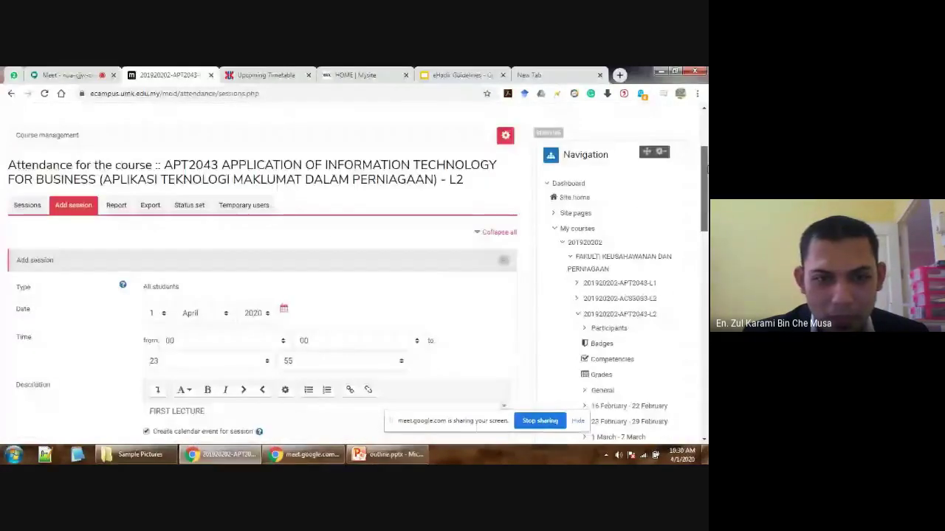
drag(707, 170, 706, 230)
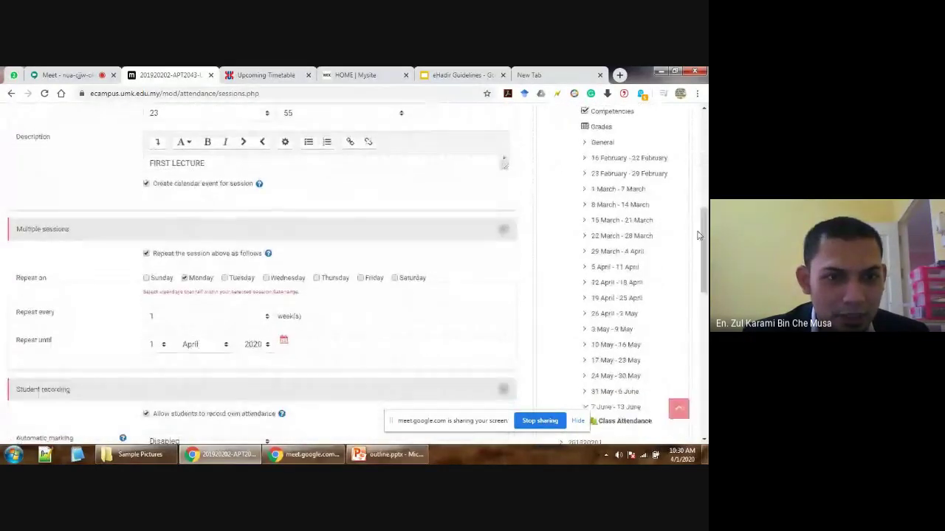
click(145, 254)
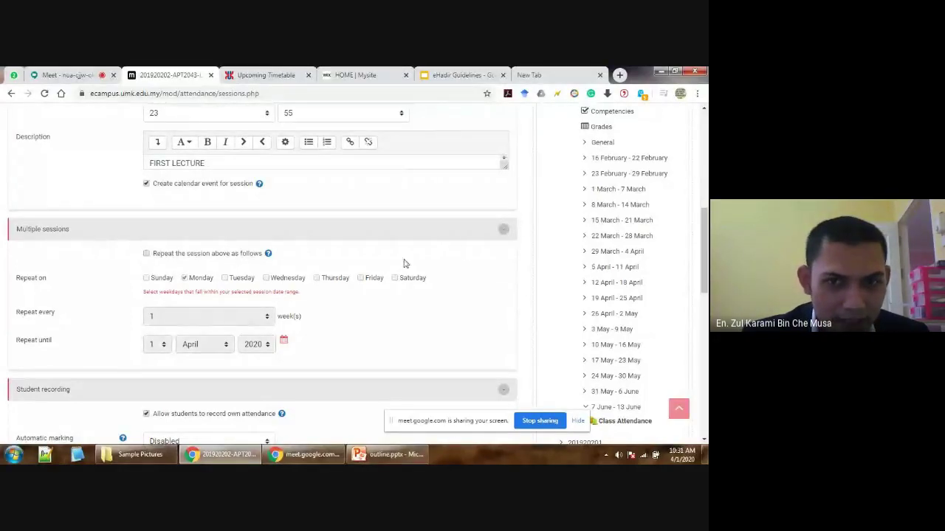
click(503, 229)
- Add the FIRST LECTURE session to Class Attendance and show it in the sessions list
scroll(136, 284, down, 2)
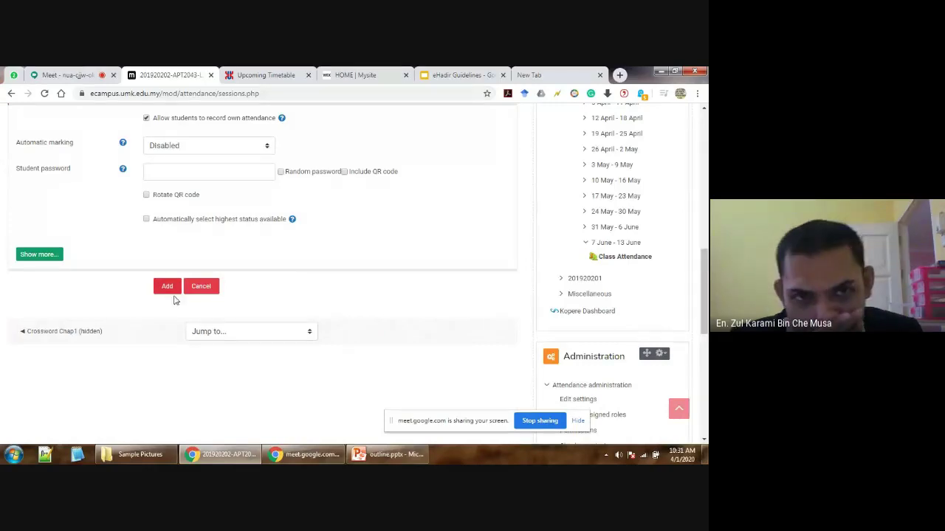
click(168, 288)
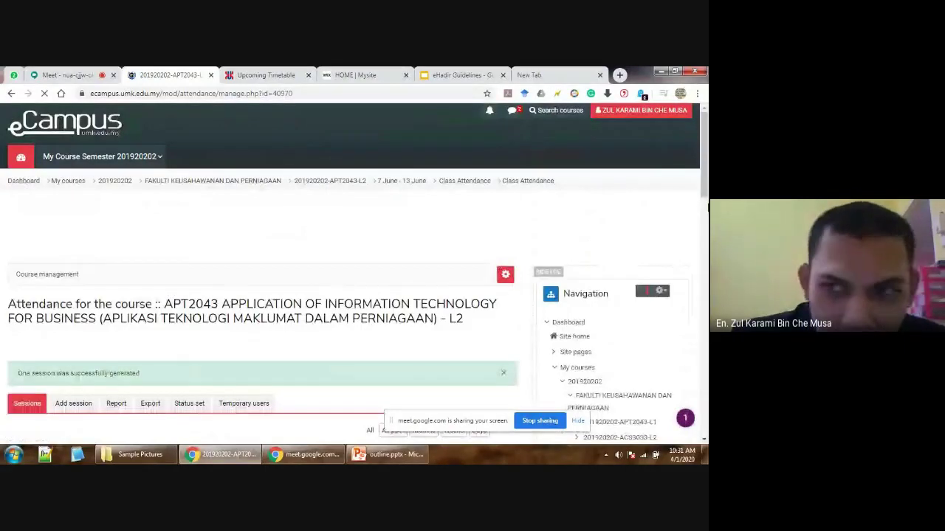
scroll(702, 205, down, 2)
scroll(703, 205, down, 1)
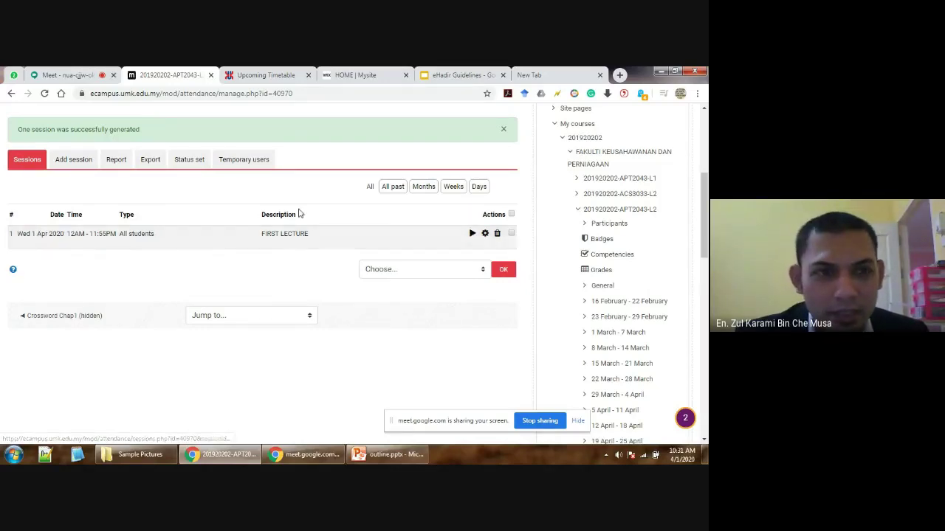
- Open the FIRST LECTURE attendance sheet, look through its student list, and return to the sessions list
click(472, 235)
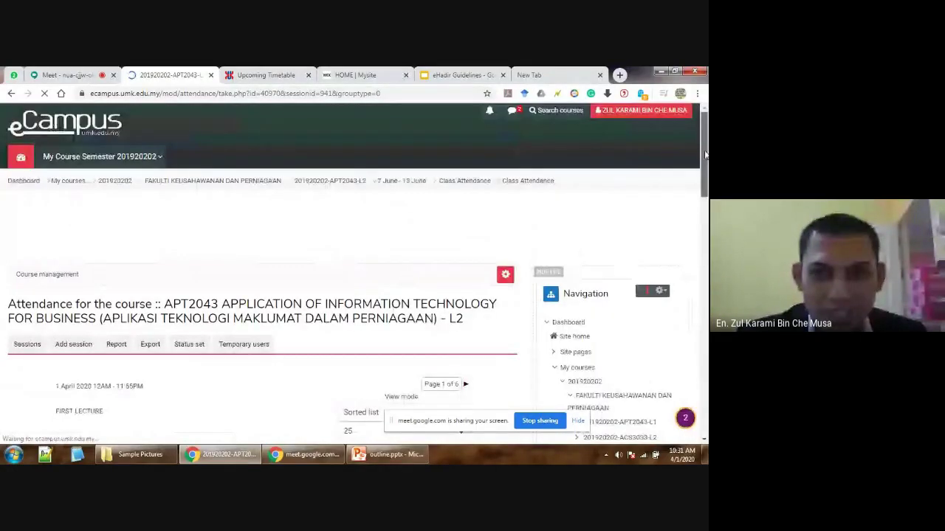
scroll(706, 190, down, 2)
drag(706, 191, 707, 293)
scroll(202, 243, up, 5)
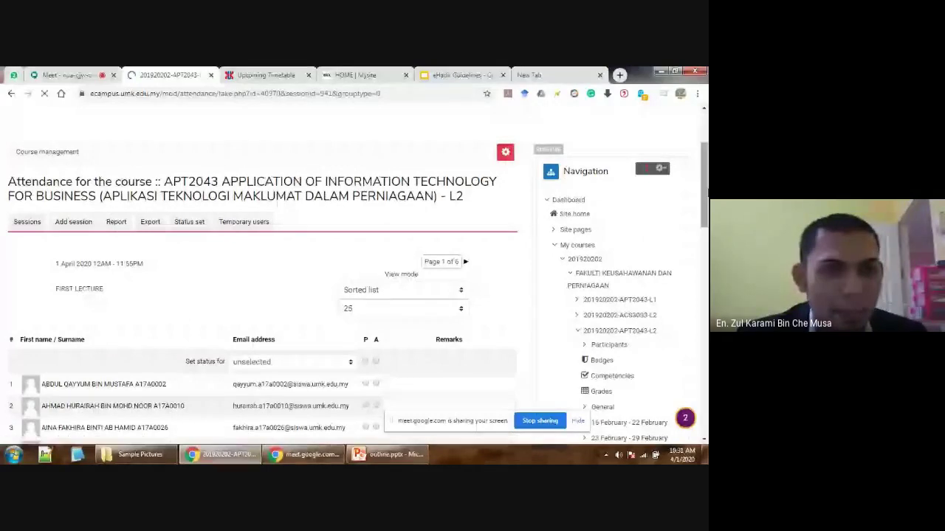
scroll(706, 192, down, 1)
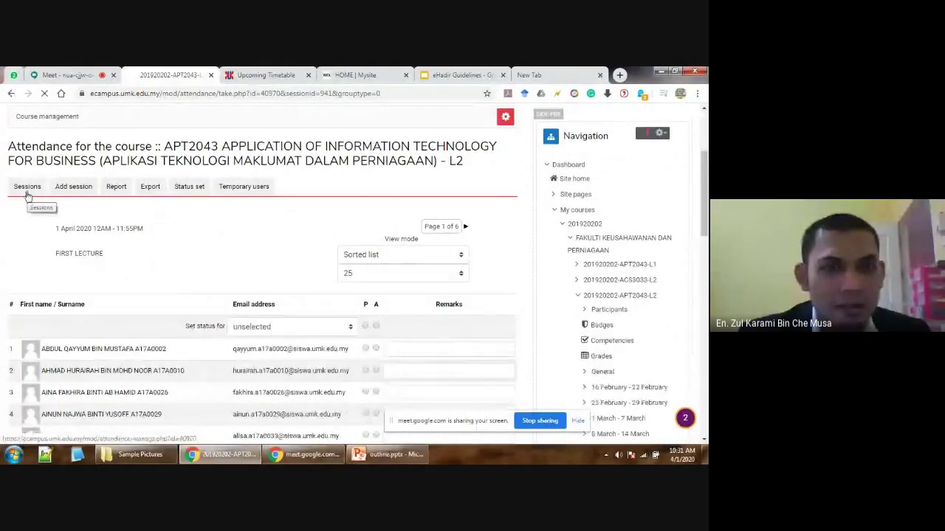
click(27, 189)
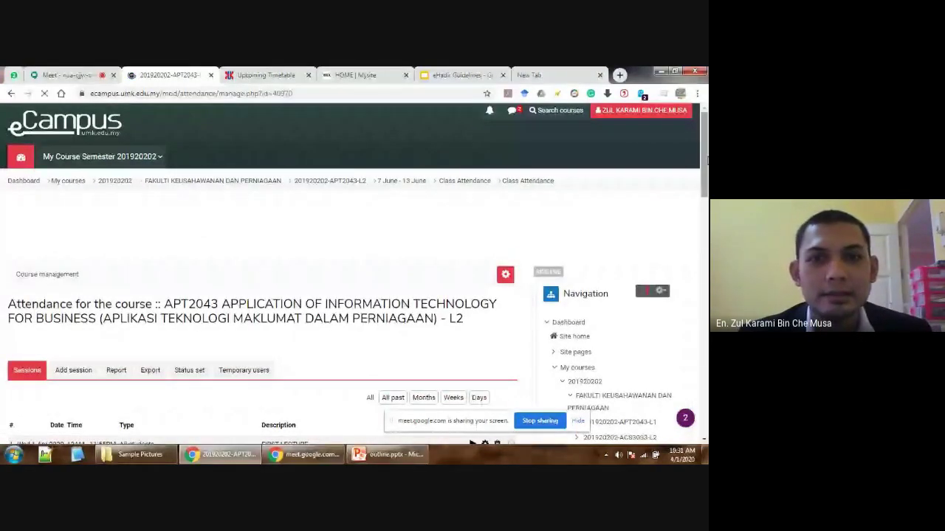
scroll(706, 160, down, 1)
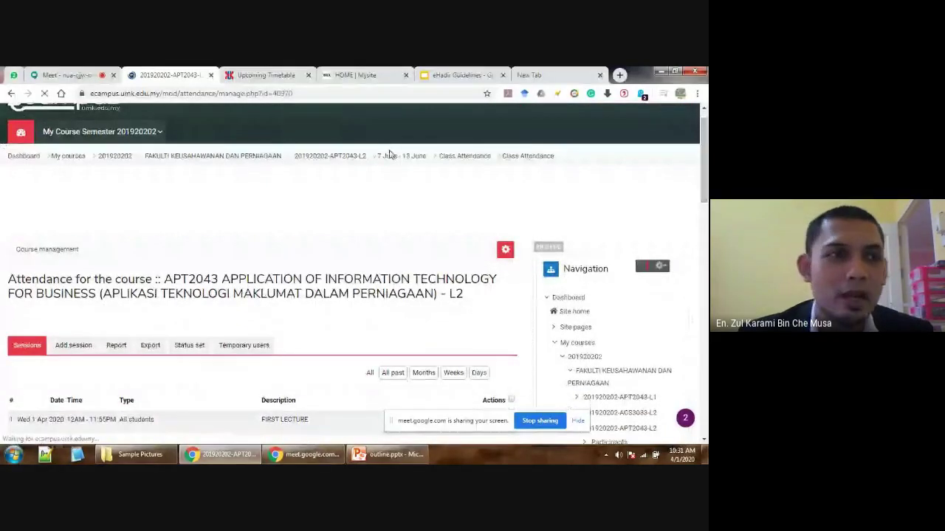
- Return to the APT2043-L2 course page and select Page as the resource for the 7 June - 13 June section, moving the screen-sharing bar aside
click(321, 157)
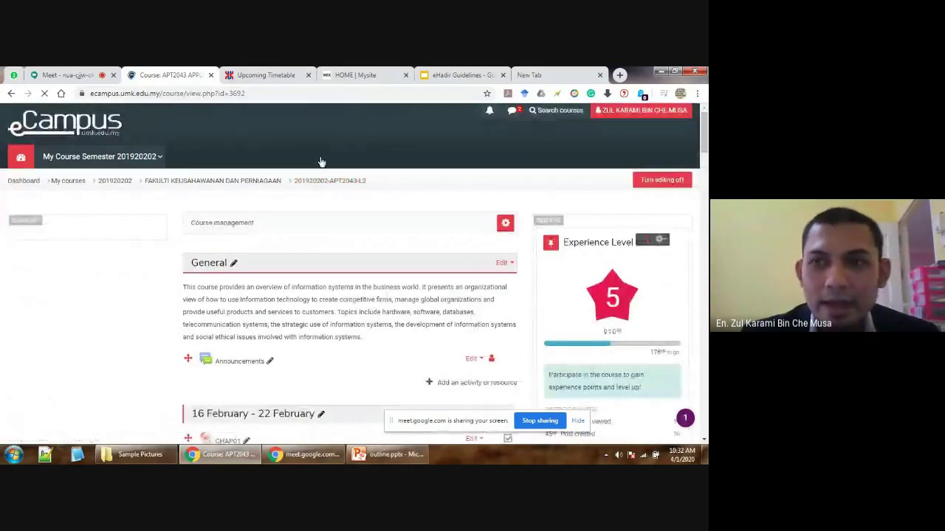
scroll(436, 395, down, 20)
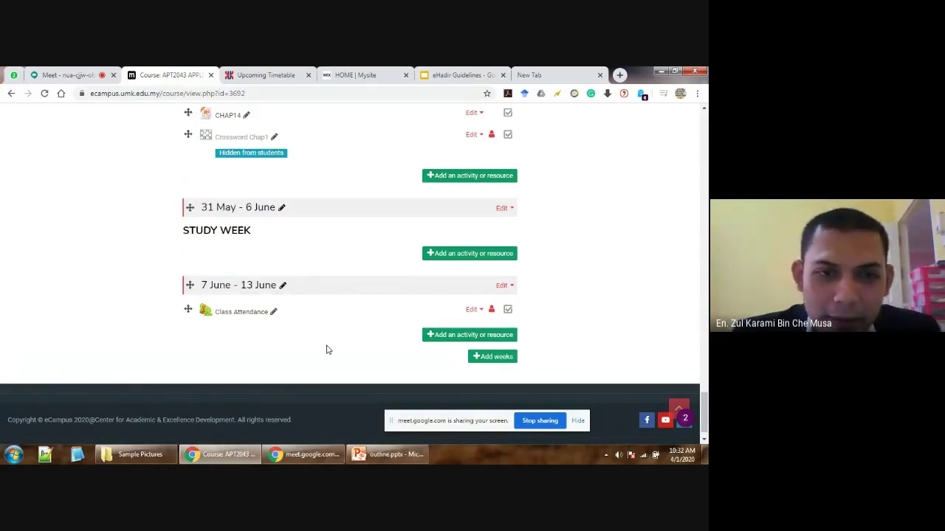
click(446, 337)
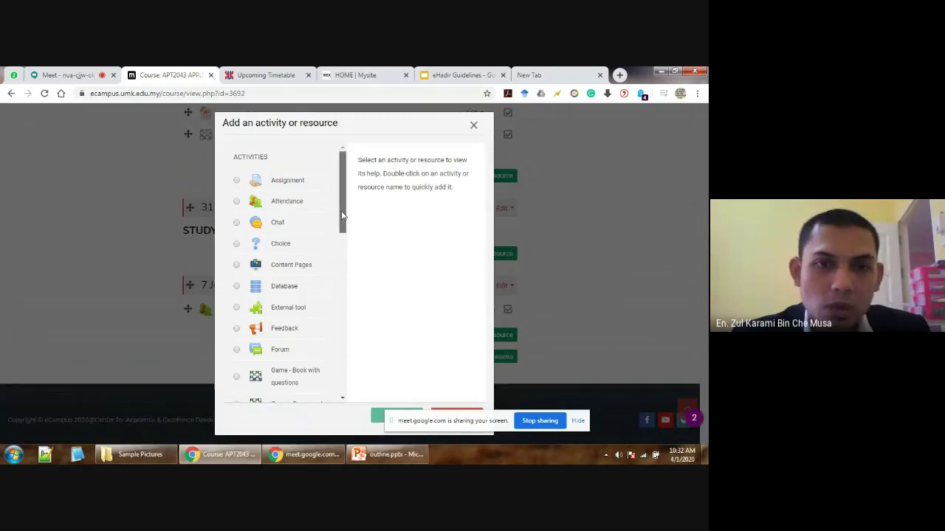
drag(342, 214, 337, 404)
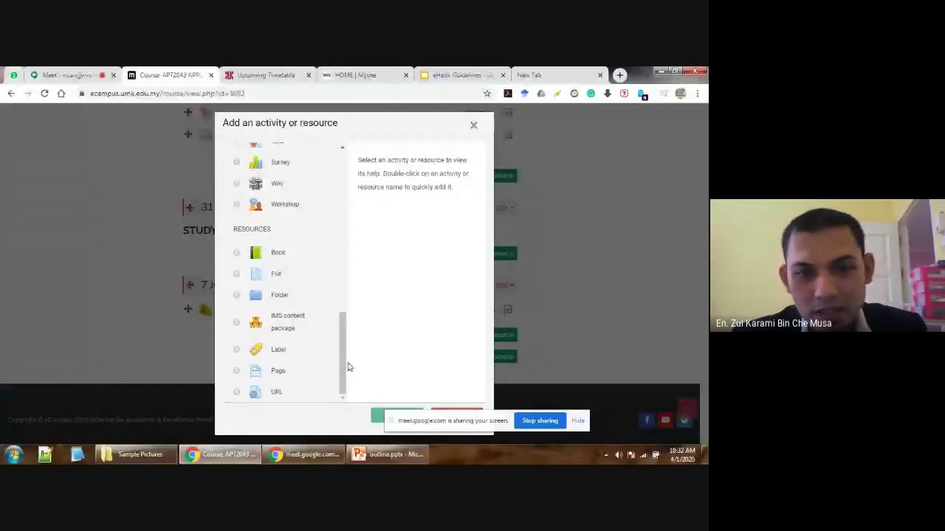
click(299, 373)
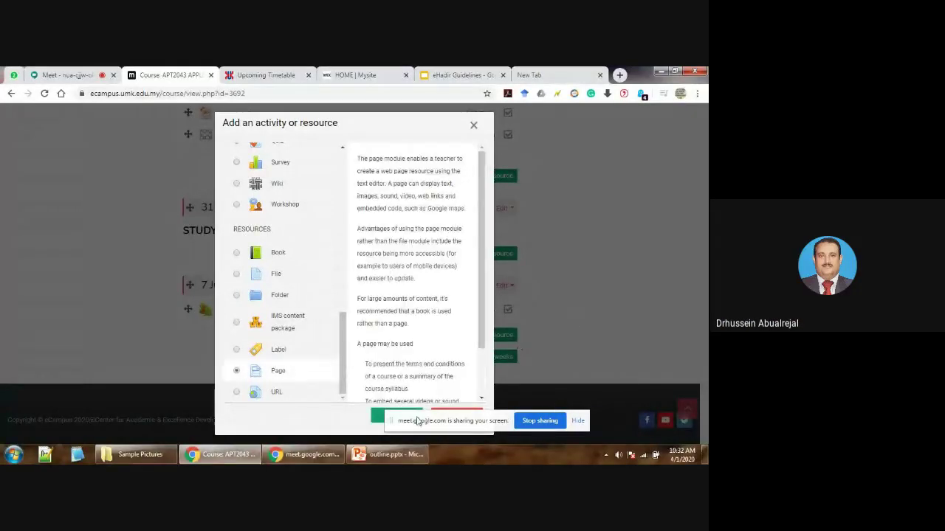
drag(415, 422, 47, 431)
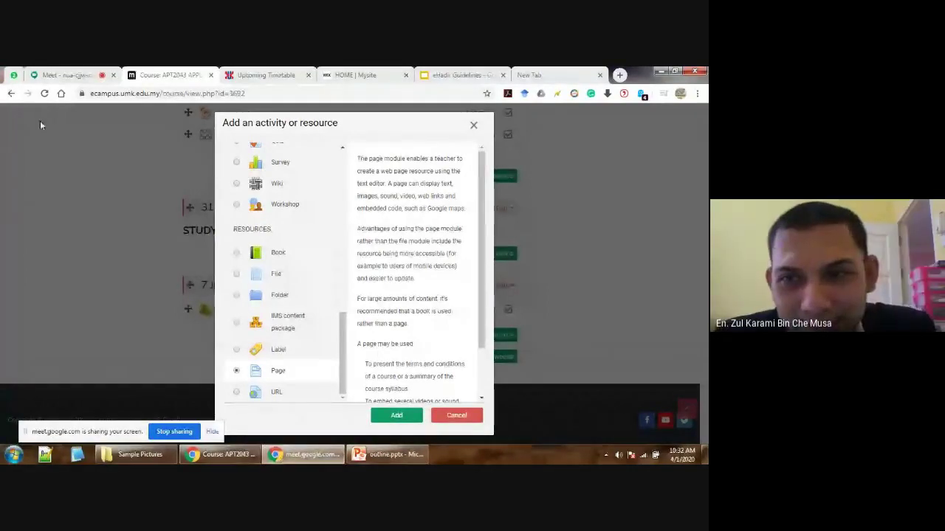
- Switch to the Google Meet call to read the chat, return to the course, and close the activity chooser
click(57, 71)
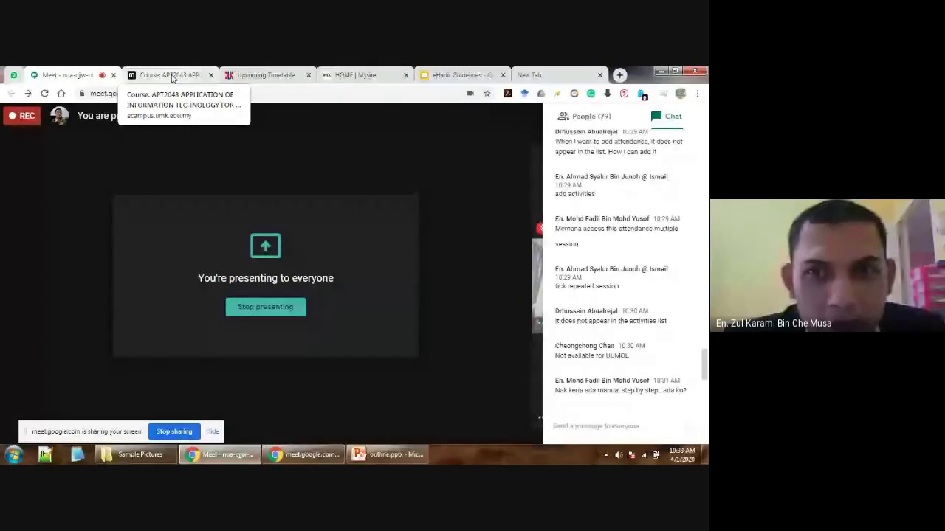
click(172, 78)
click(473, 125)
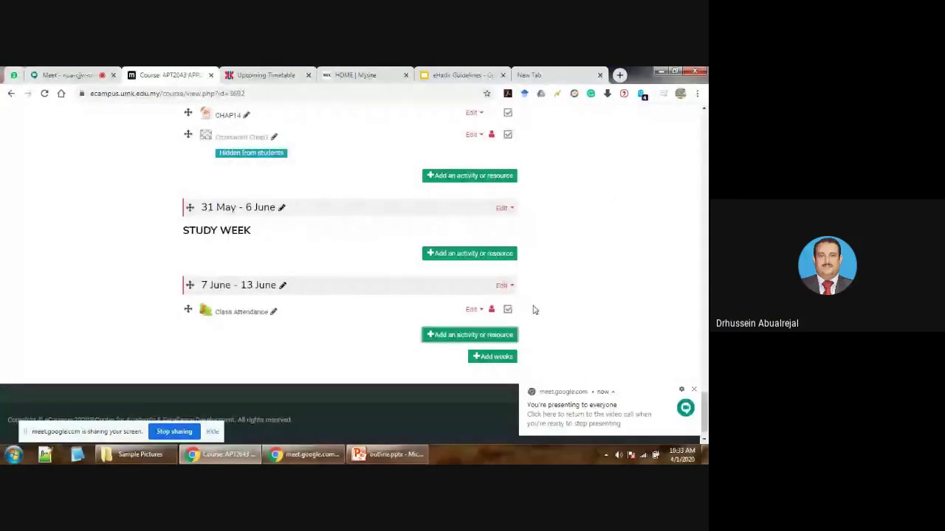
- Reopen the activity chooser for the 7 June - 13 June section to show the Attendance activity, and close it
click(469, 335)
drag(334, 337, 338, 175)
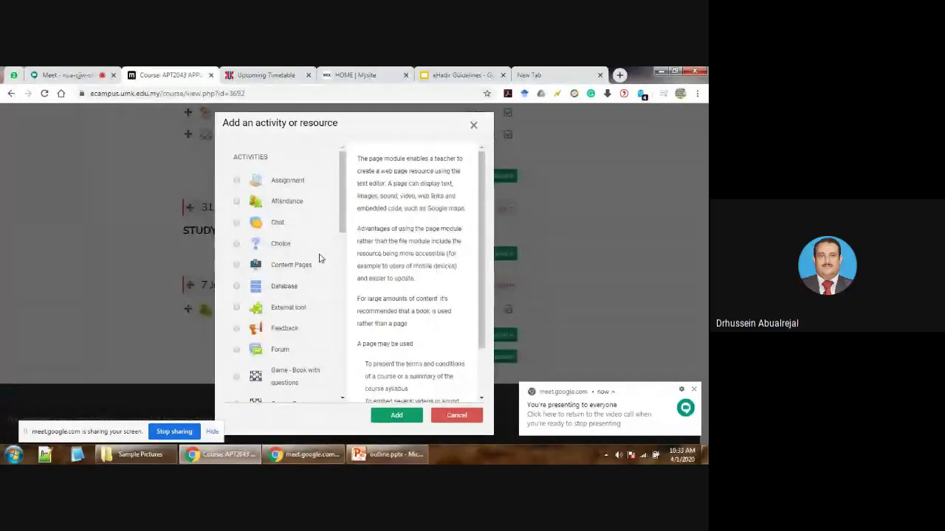
click(473, 125)
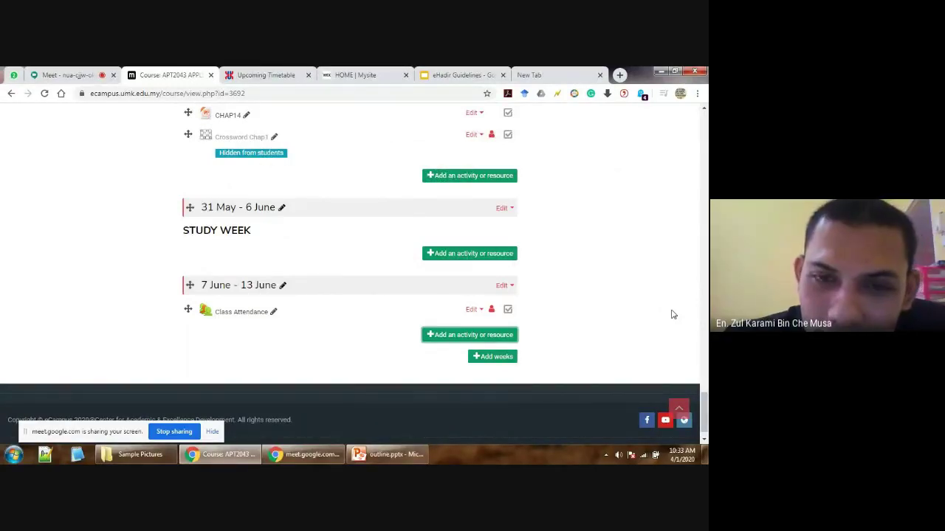
- Check the Google Meet call twice, returning to the course page and dismissing the presenting notification each time
click(42, 72)
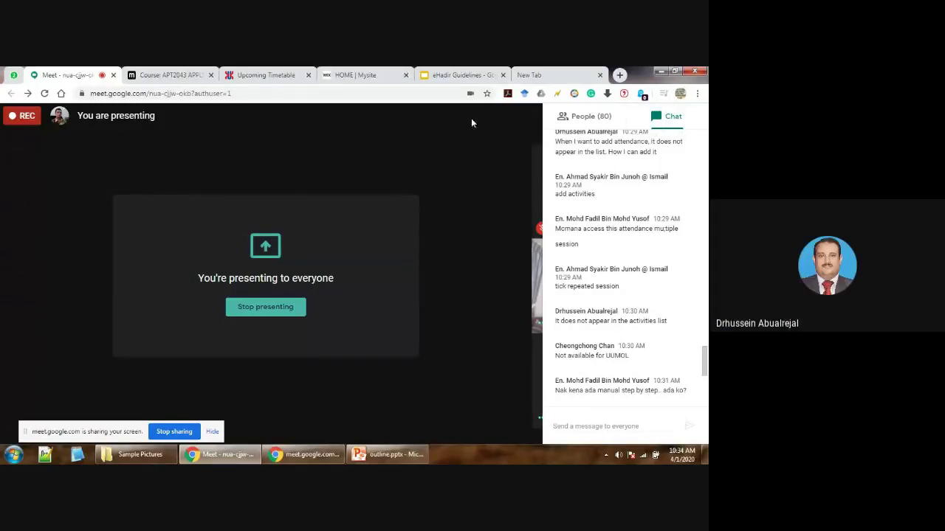
click(158, 73)
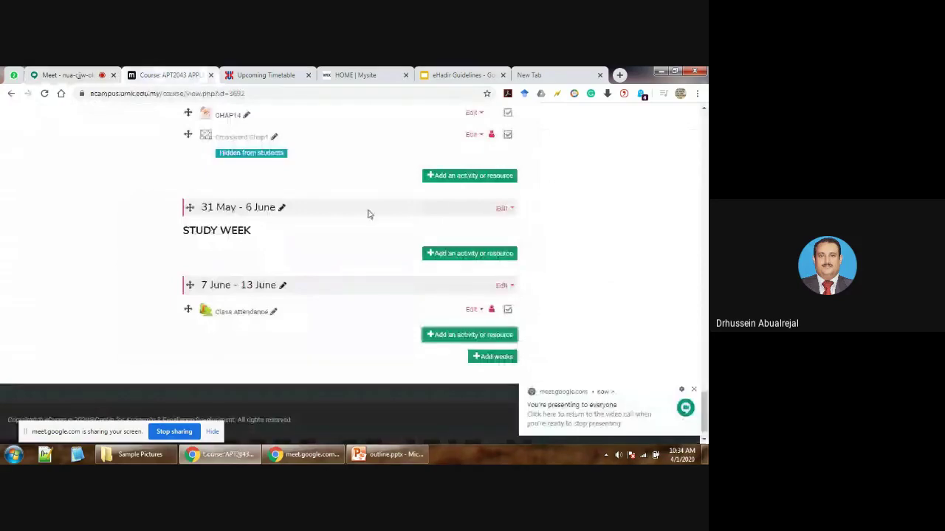
click(694, 391)
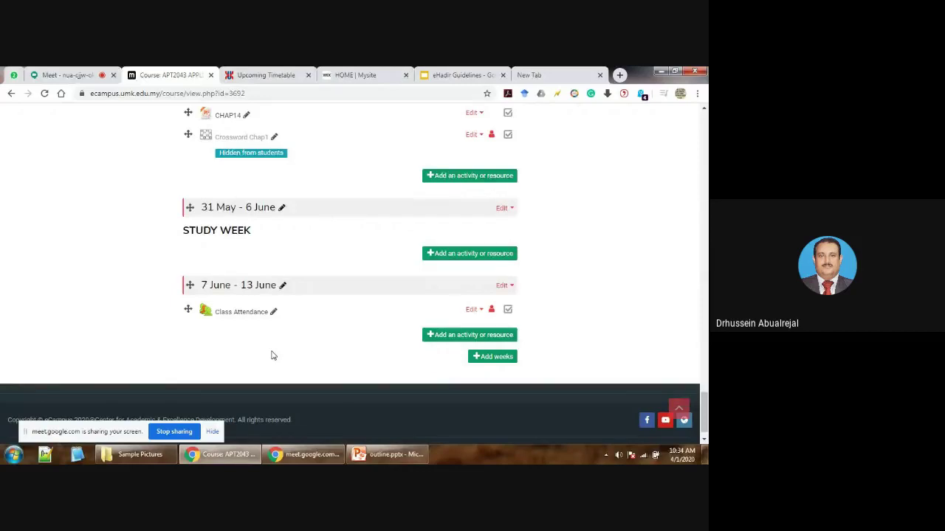
click(70, 73)
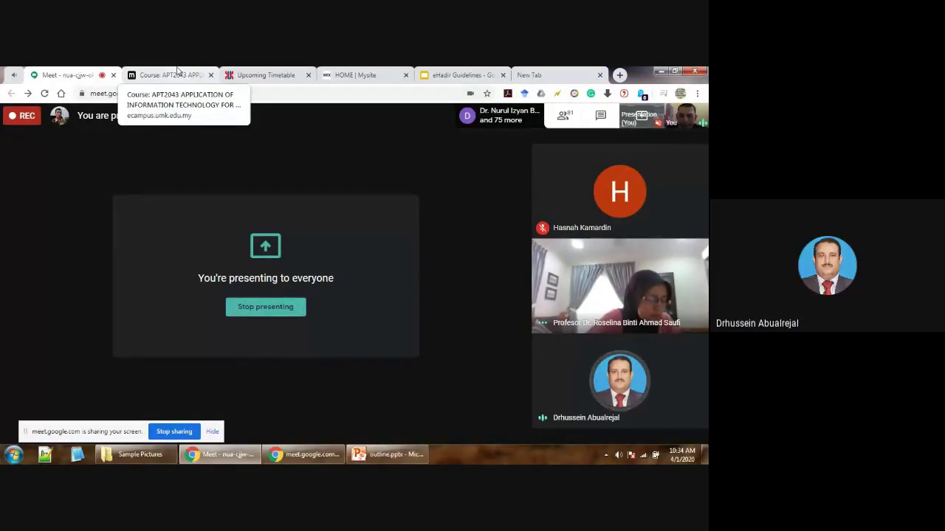
click(177, 74)
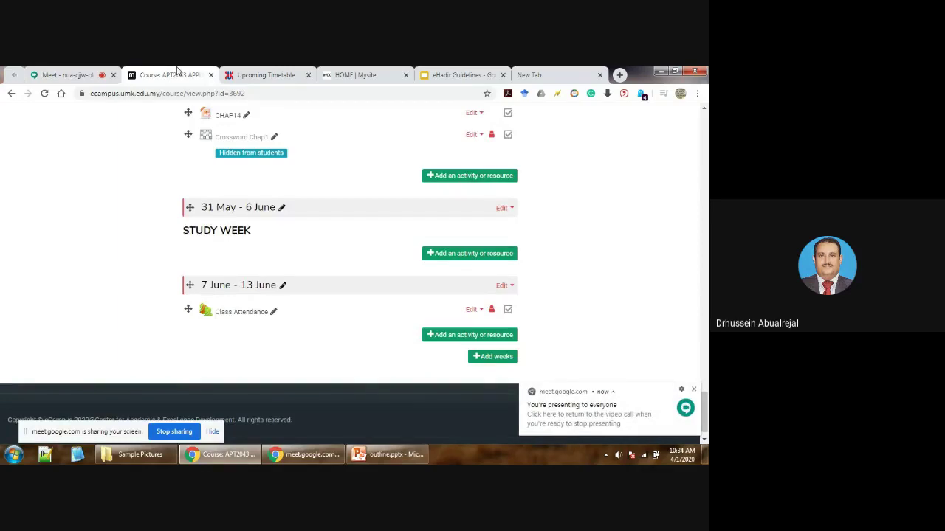
click(695, 389)
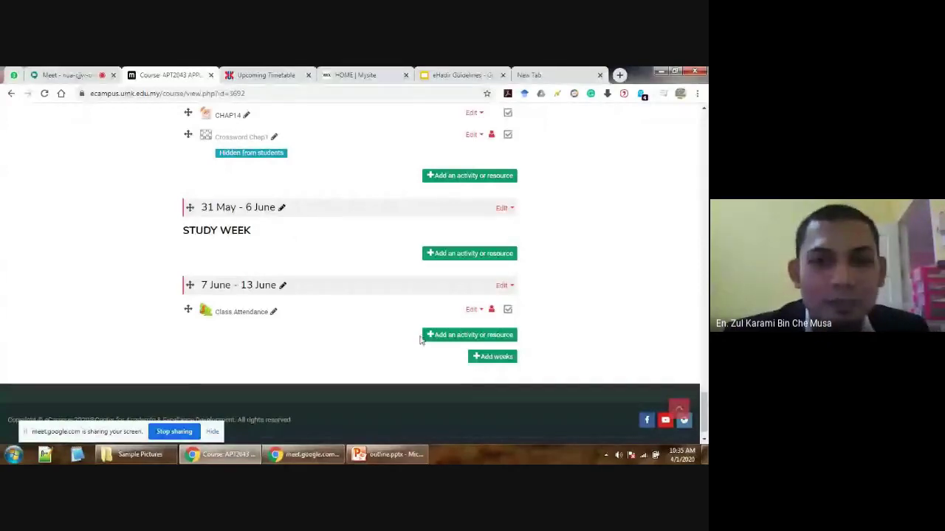
- Open the form for adding a new Page resource to the 7 June - 13 June section
click(457, 336)
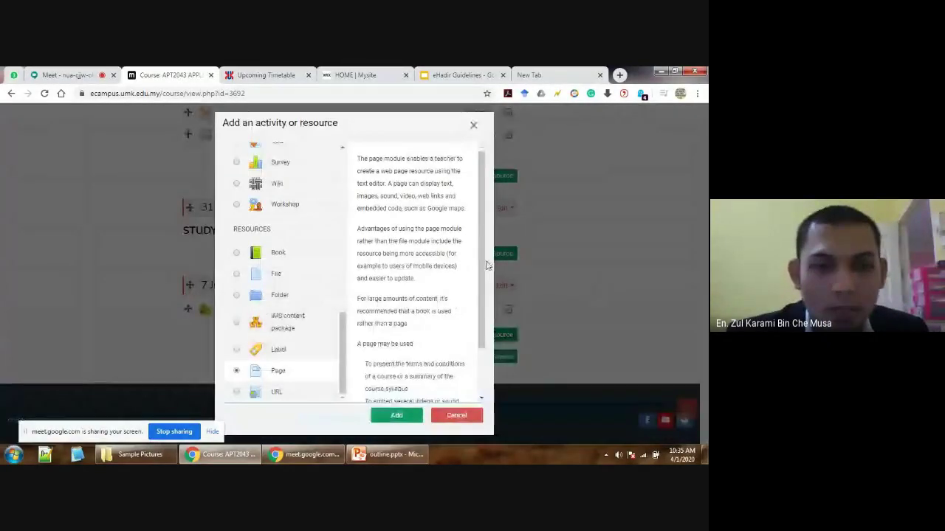
scroll(487, 266, down, 2)
mouse_move(343, 354)
mouse_down()
mouse_move(345, 191)
mouse_move(344, 373)
mouse_up()
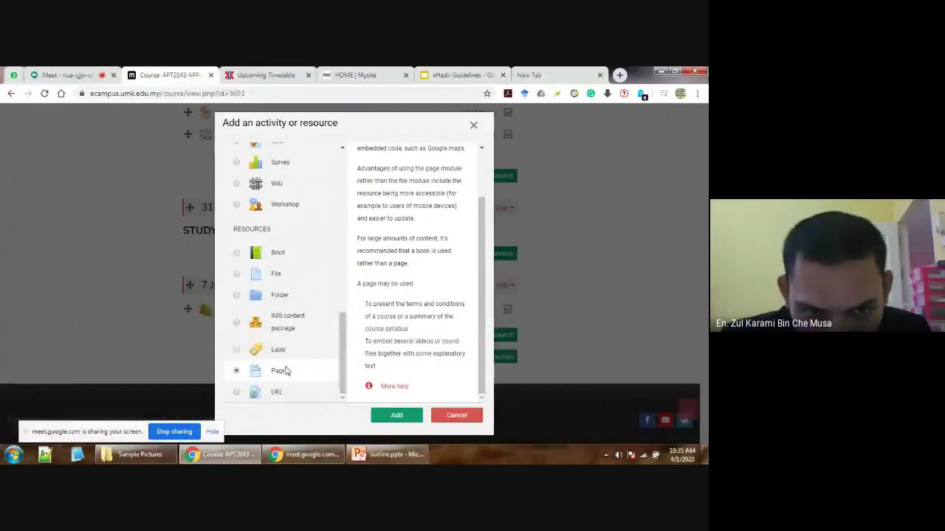
click(386, 418)
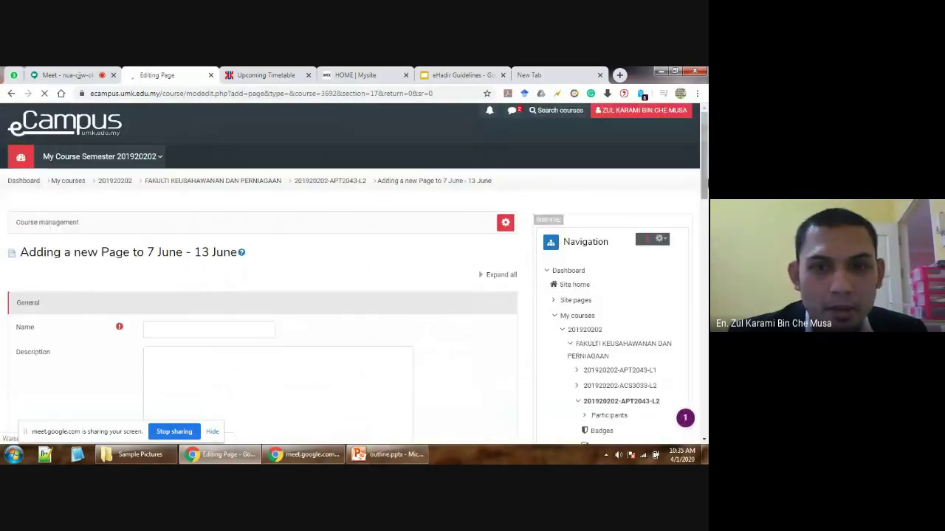
- Name the new Page resource VIDEO LECTURE
scroll(705, 194, down, 2)
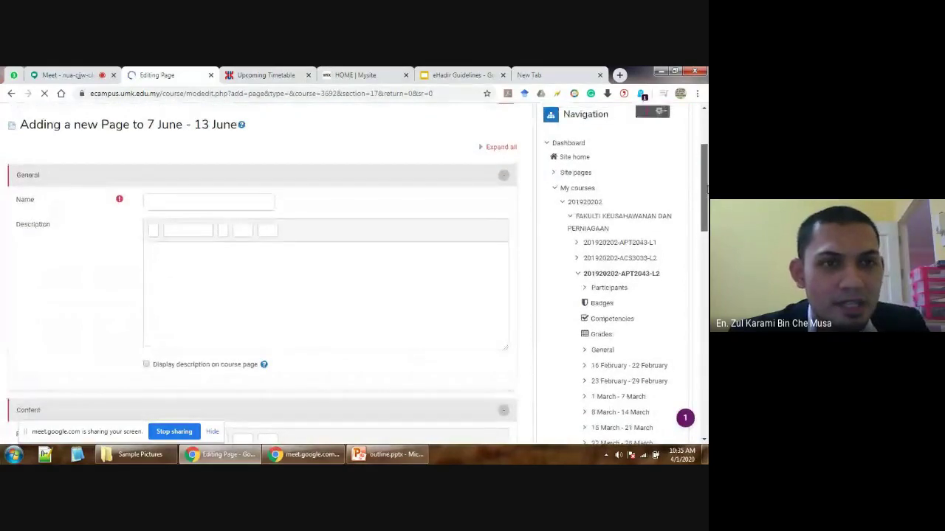
click(207, 224)
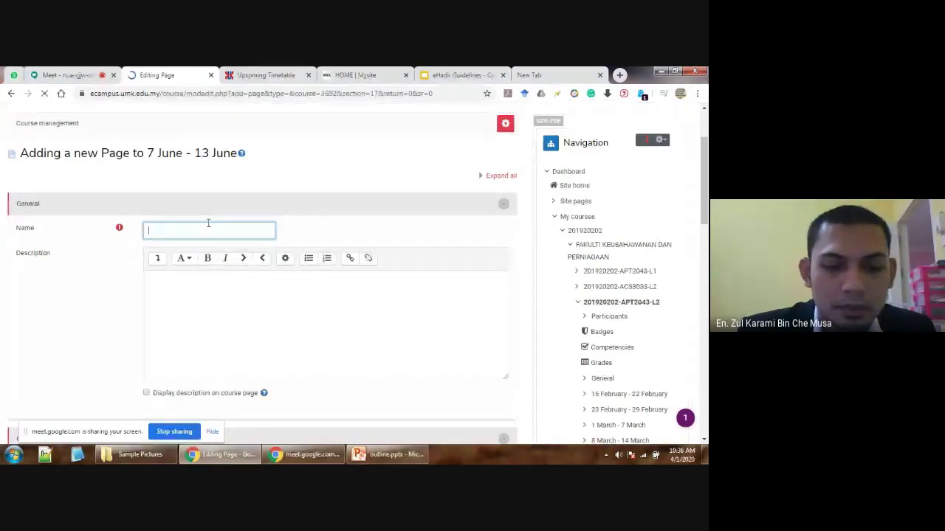
text(LECTURE)
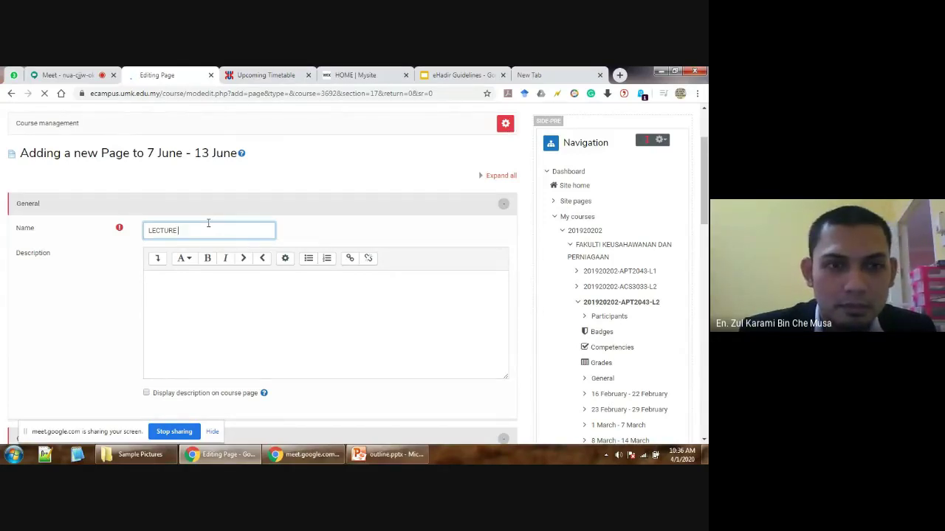
key(BackSpace)
key(BackSpace)
key(BackSpace)
key(BackSpace)
key(BackSpace)
key(BackSpace)
key(BackSpace)
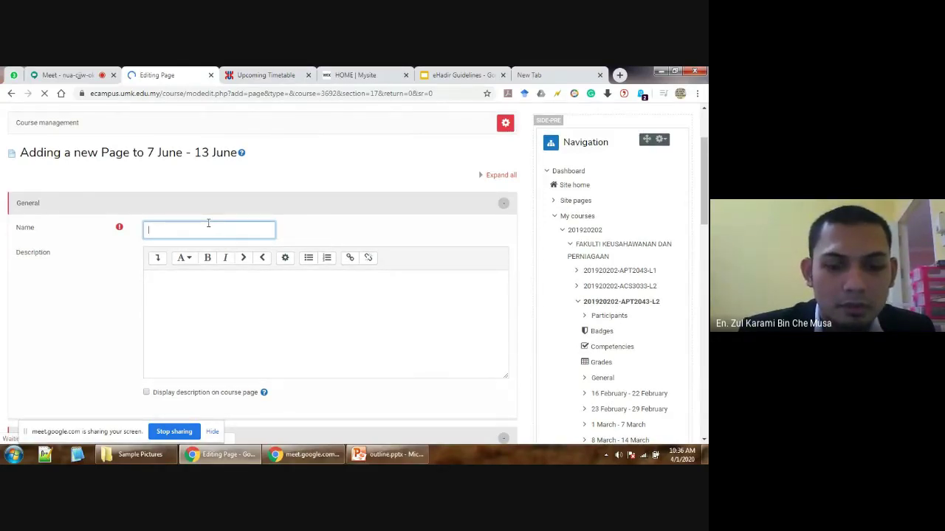
text(LECTURE)
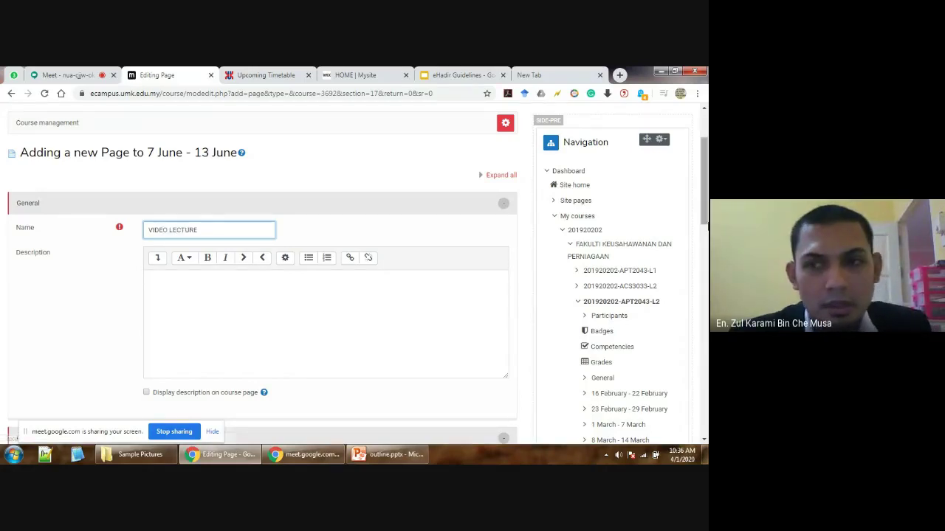
- Show the form's Description and Page content editors, and open youtube.com in the empty browser tab
drag(705, 195, 704, 211)
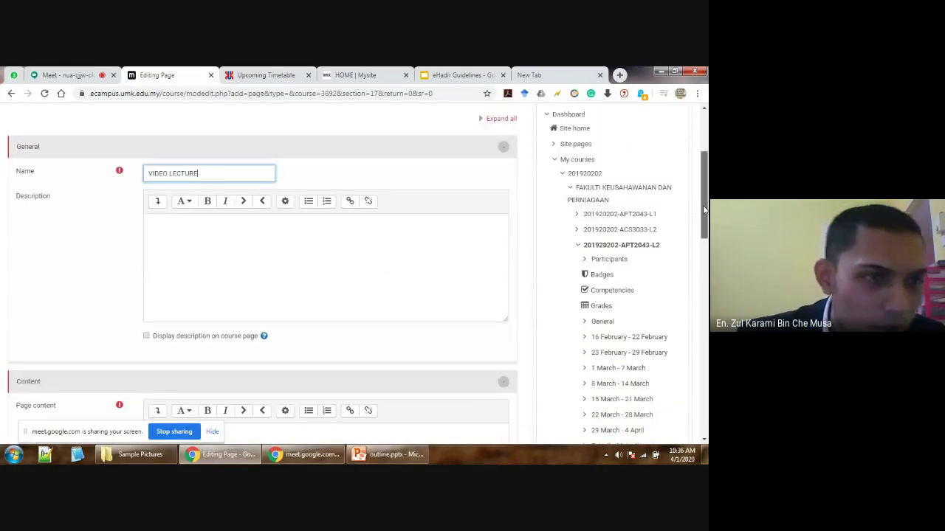
click(356, 251)
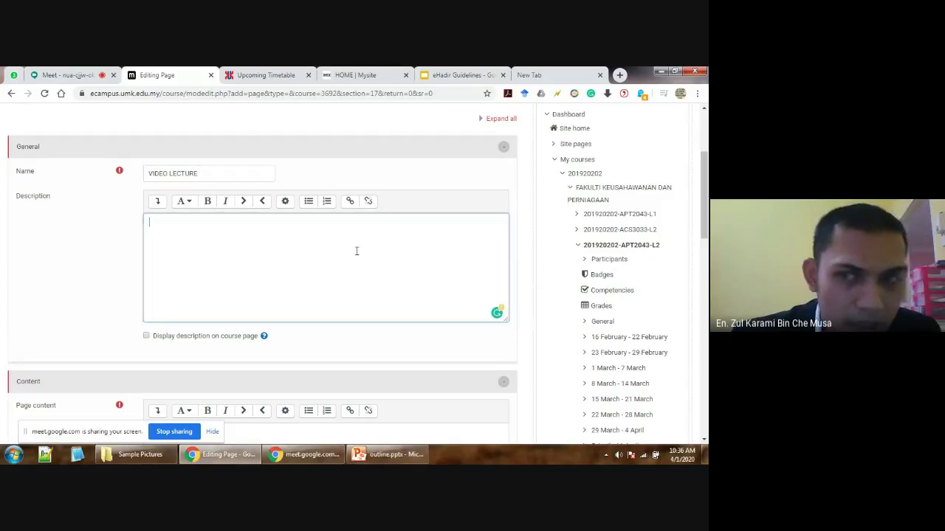
drag(705, 203, 703, 272)
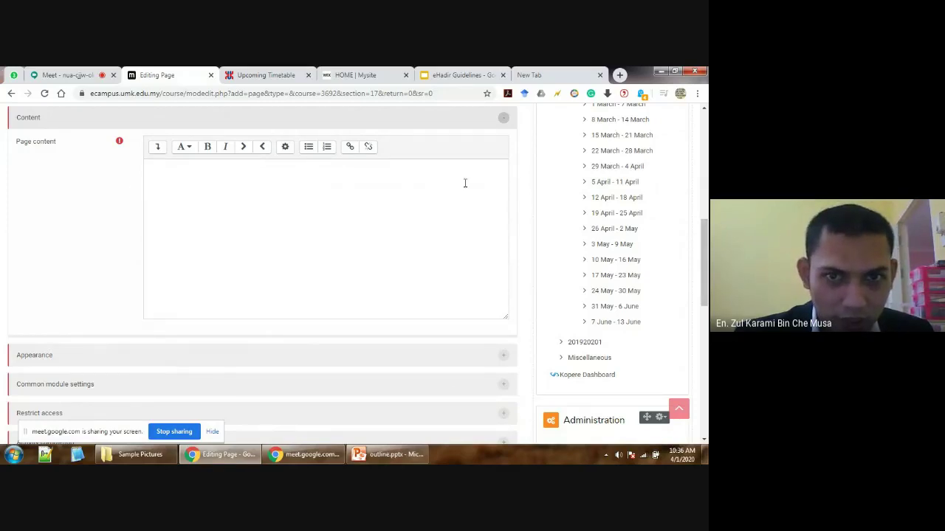
click(565, 74)
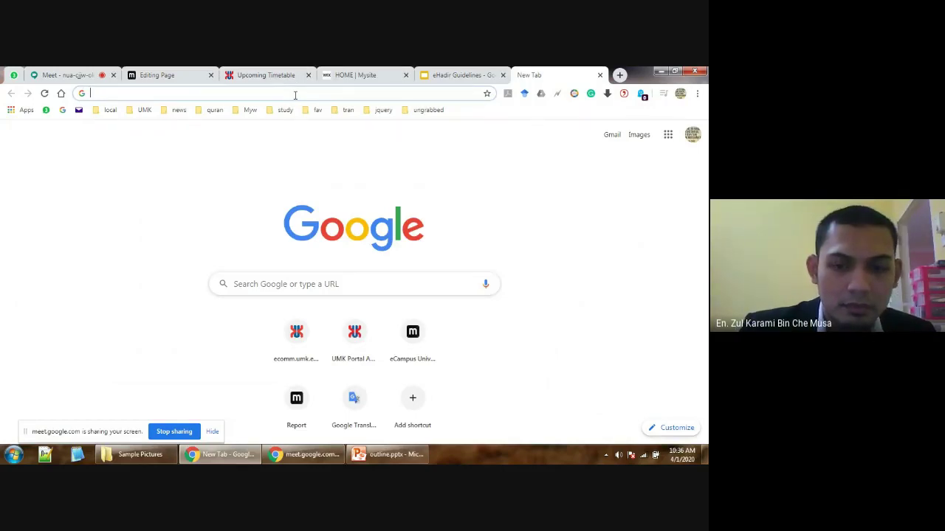
text(YOU)
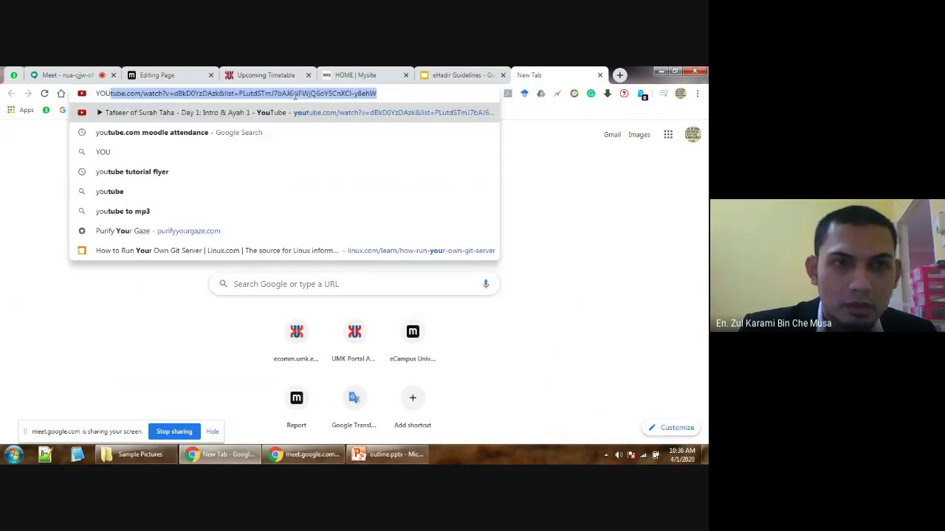
text(TU)
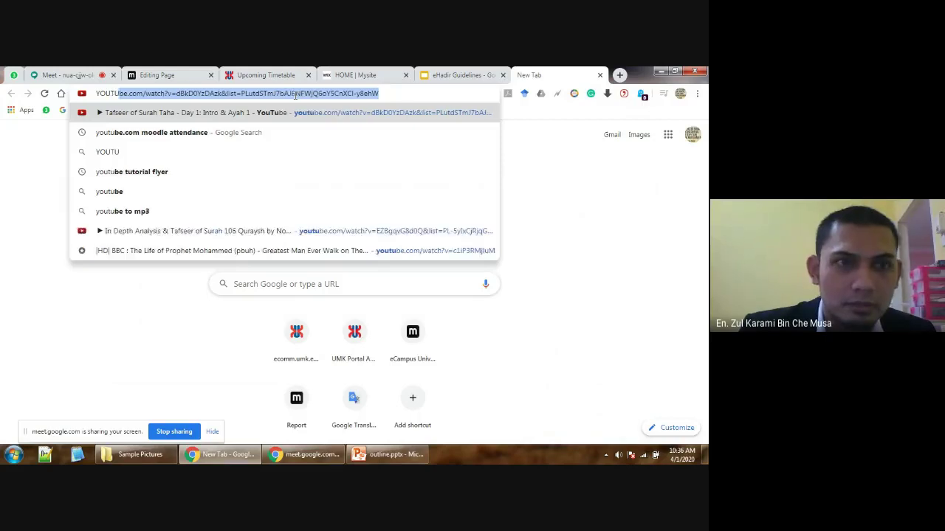
text(BE.C)
key(Return)
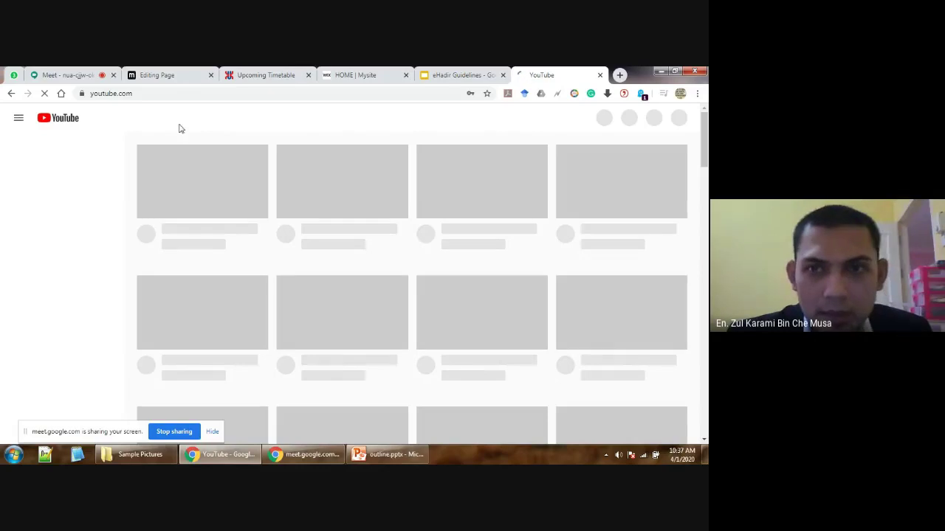
- Look at the YouTube Library page and its navigation entries, and return to the YouTube home page
drag(705, 133, 706, 208)
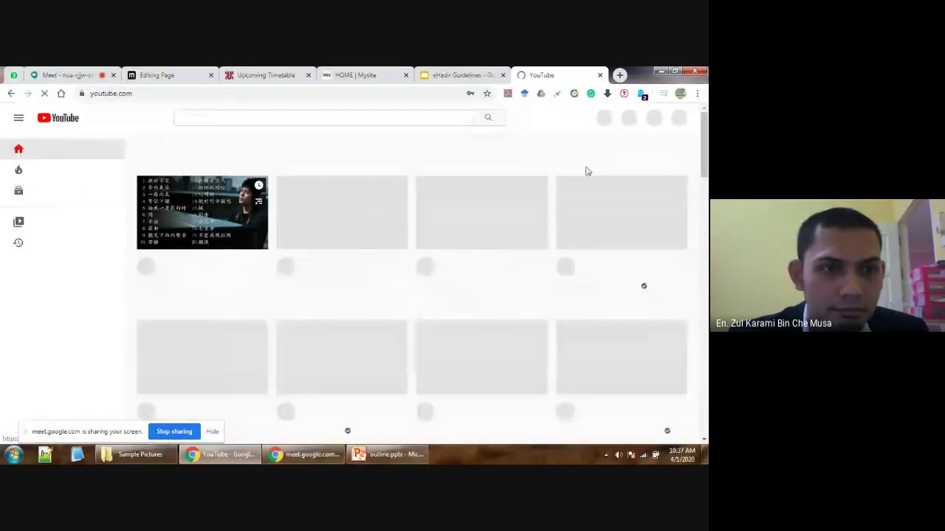
click(49, 224)
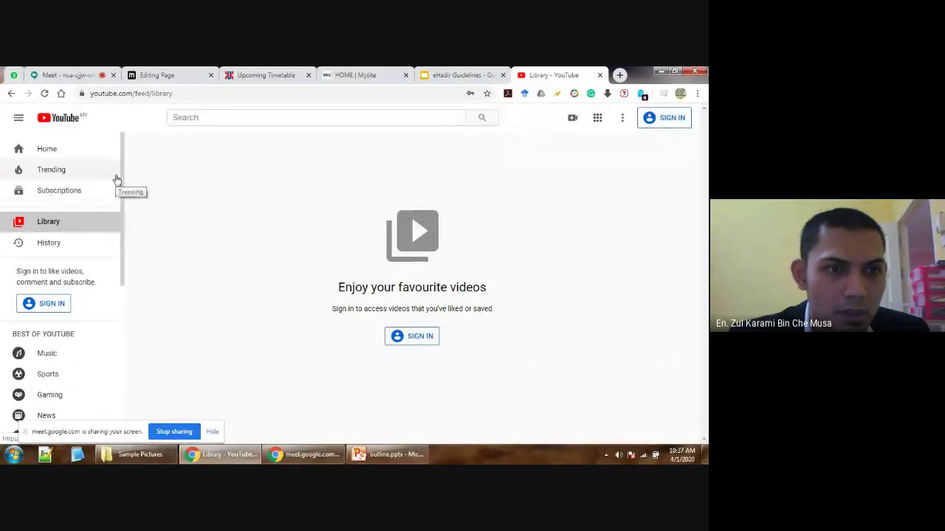
drag(121, 182, 123, 204)
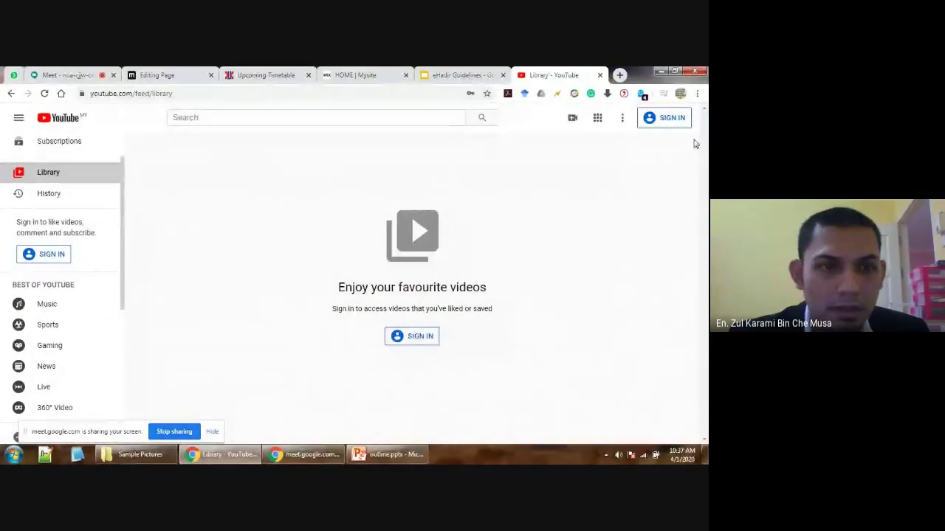
drag(122, 184, 107, 152)
click(57, 155)
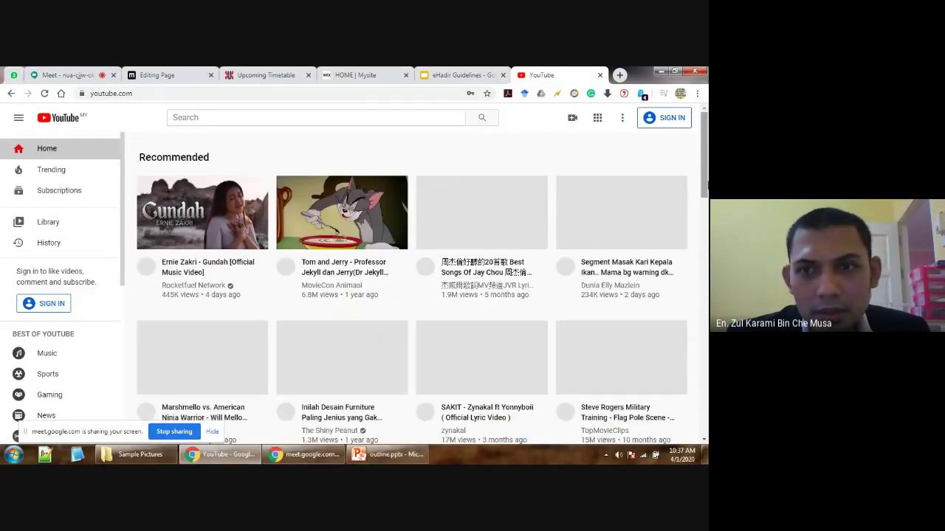
- Open The Star's video about Malaysia's Covid-19 recoveries from the COVID-19 news section and pause it
drag(705, 171, 707, 303)
scroll(233, 280, down, 2)
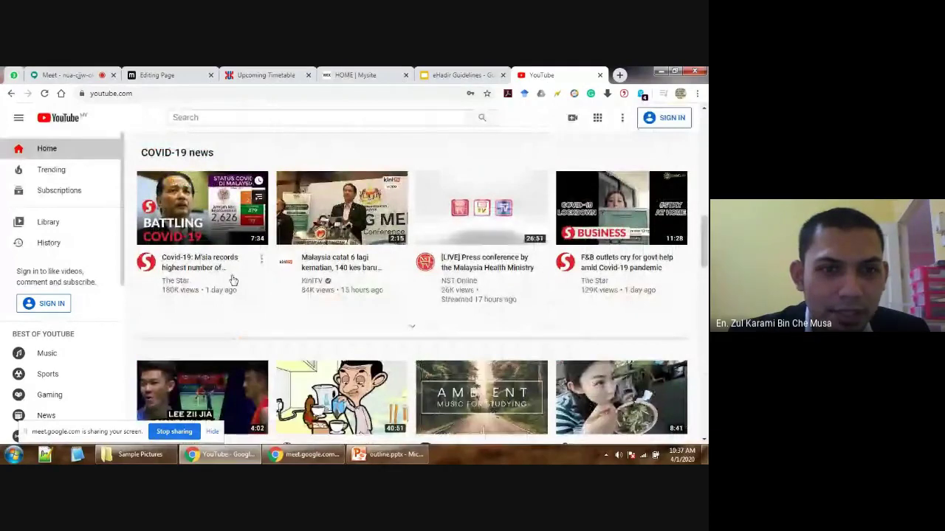
click(191, 219)
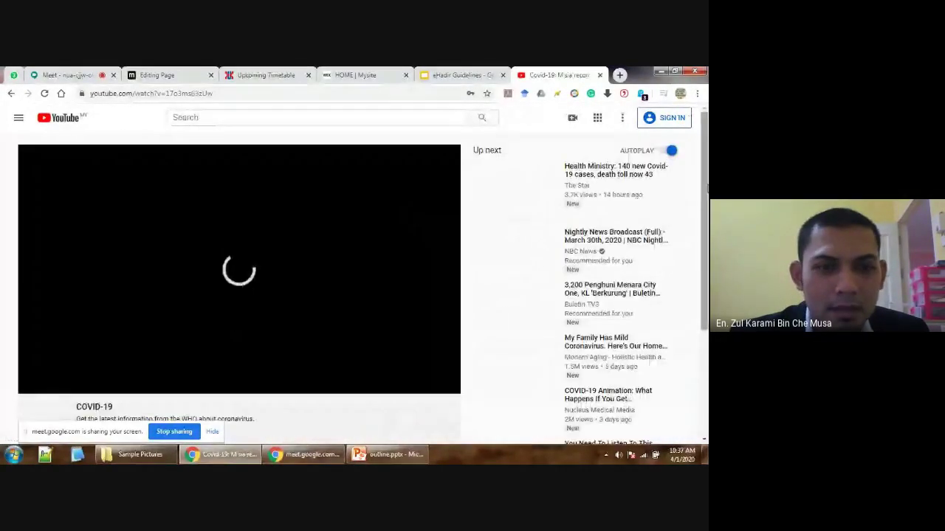
scroll(253, 273, down, 1)
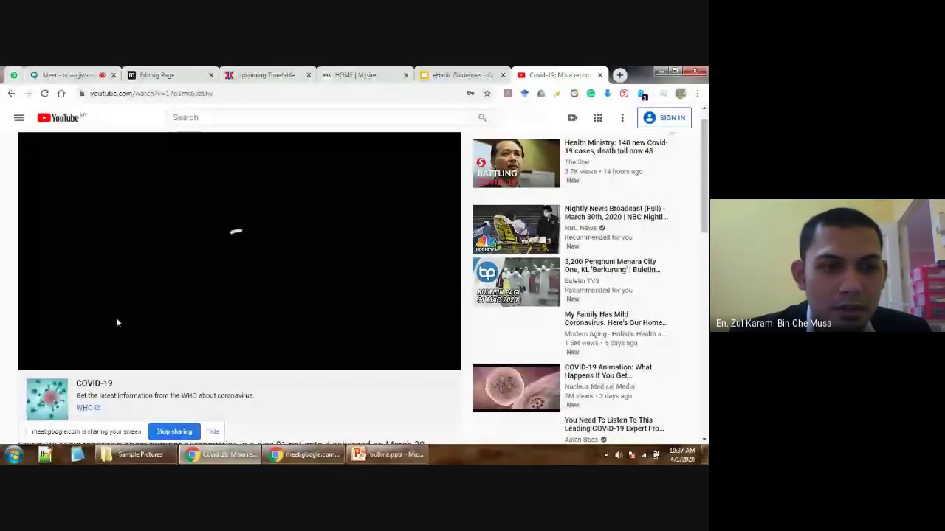
click(36, 361)
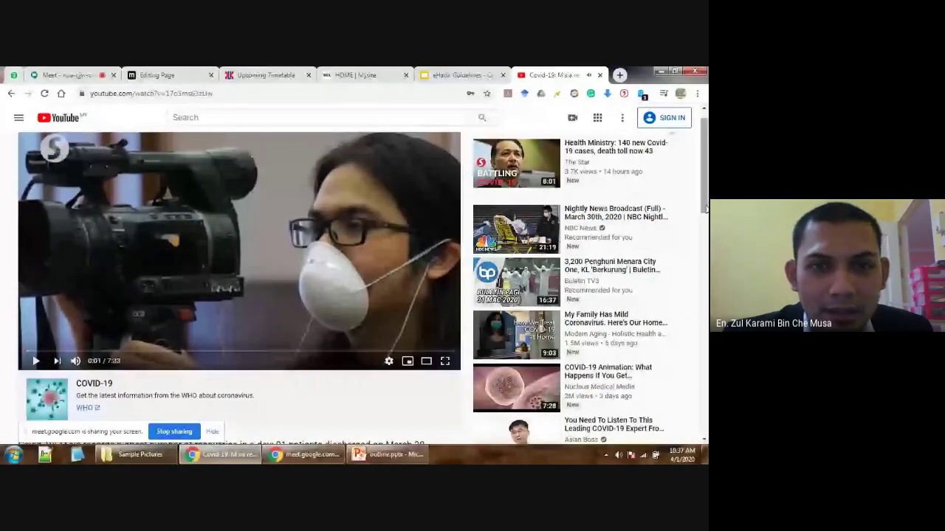
- Open the video's sharing options and copy its embed iframe code
scroll(705, 210, down, 2)
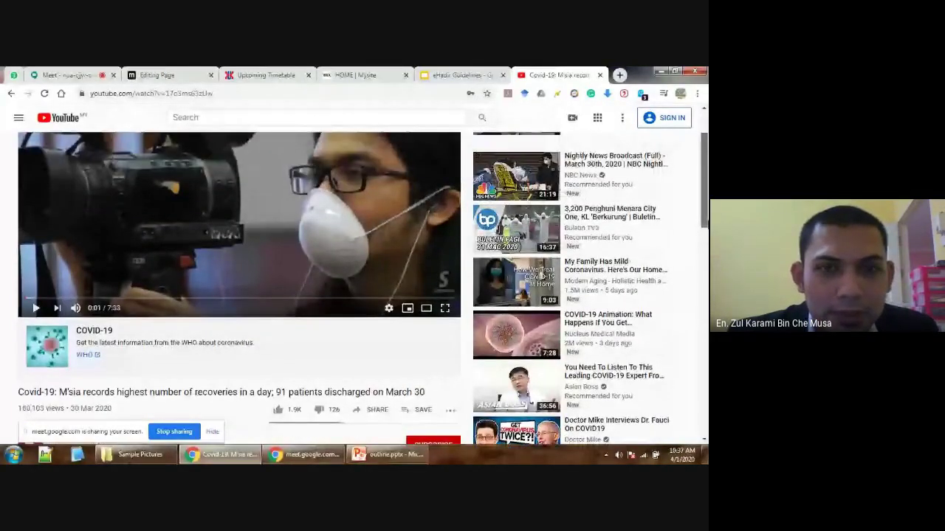
scroll(706, 194, up, 2)
scroll(705, 194, down, 5)
scroll(706, 193, up, 5)
scroll(706, 193, down, 4)
scroll(705, 194, down, 3)
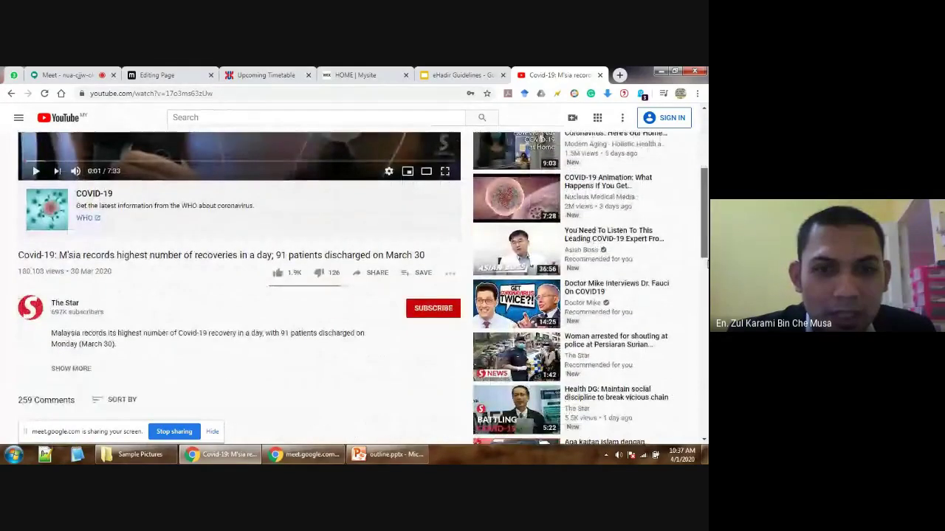
click(378, 267)
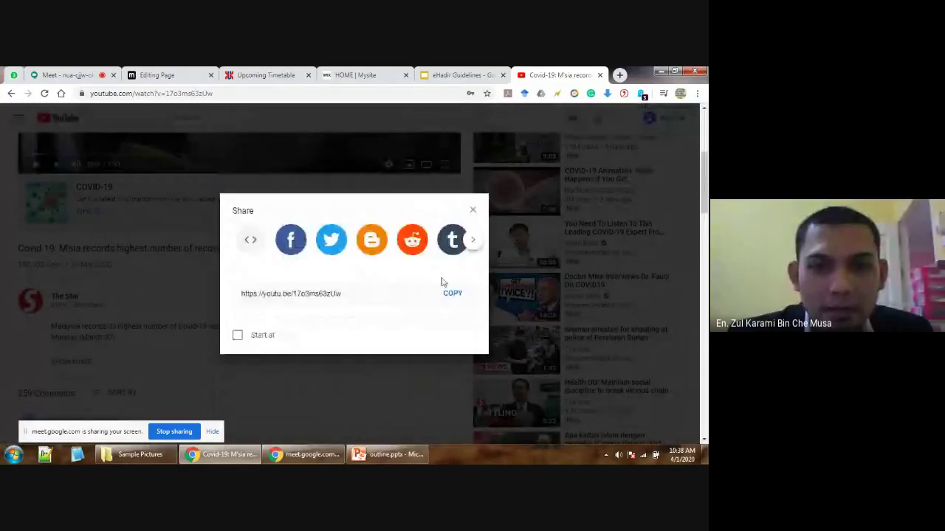
click(251, 243)
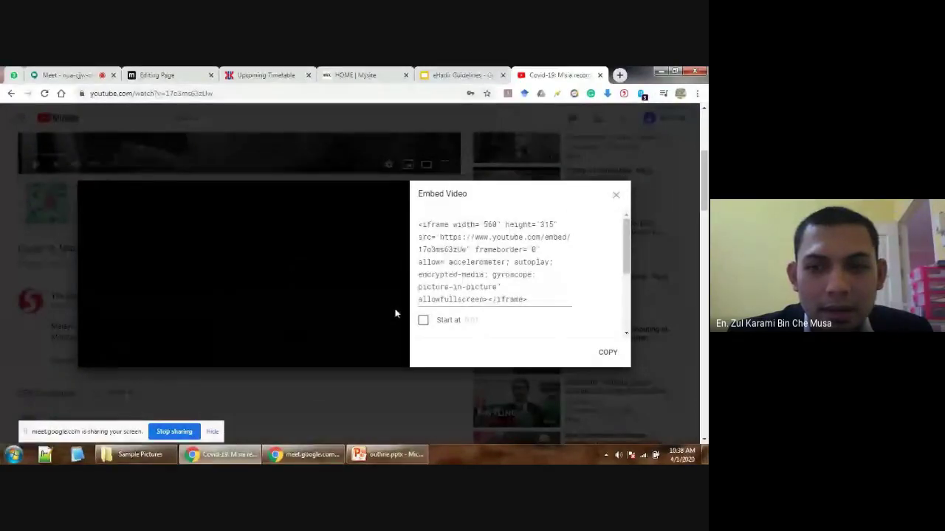
click(608, 353)
key(ctrl+c)
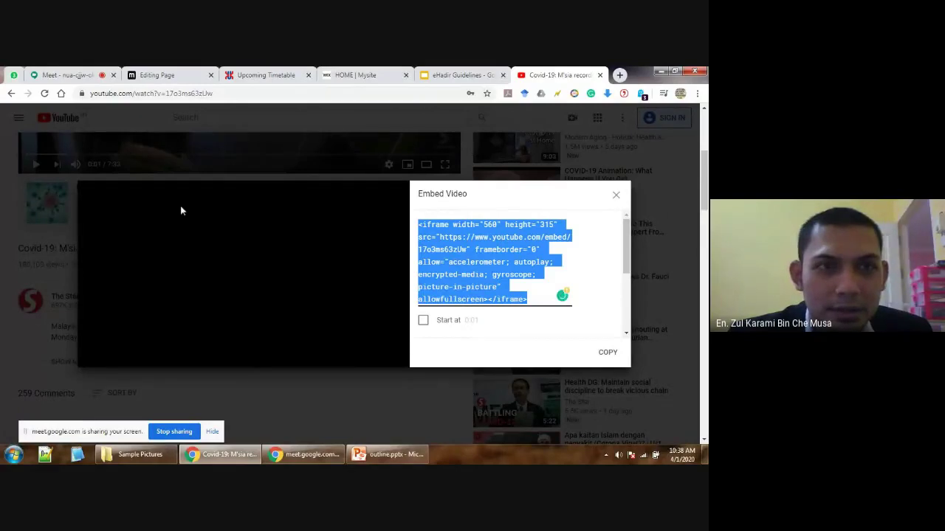
- Return to the eCampus Page form and paste the YouTube embed code into the HTML source of Page content, replacing what is there
click(169, 76)
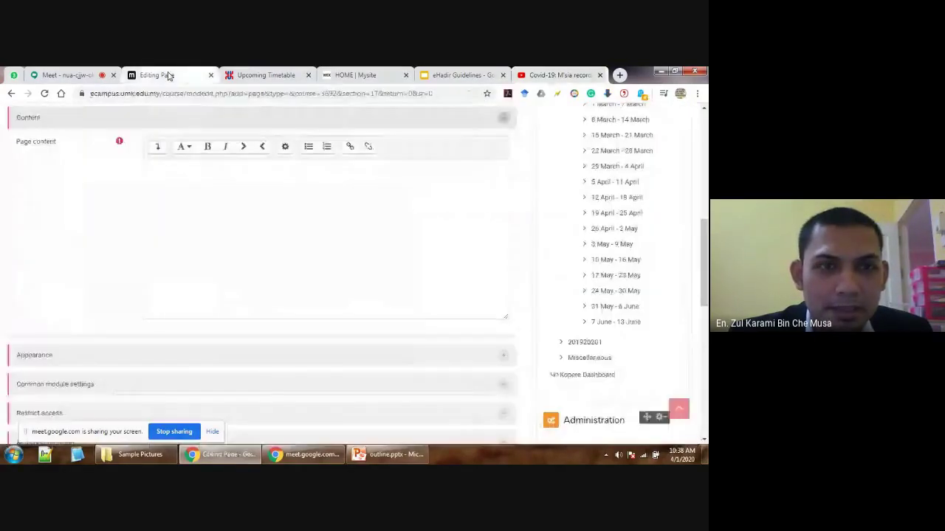
click(188, 159)
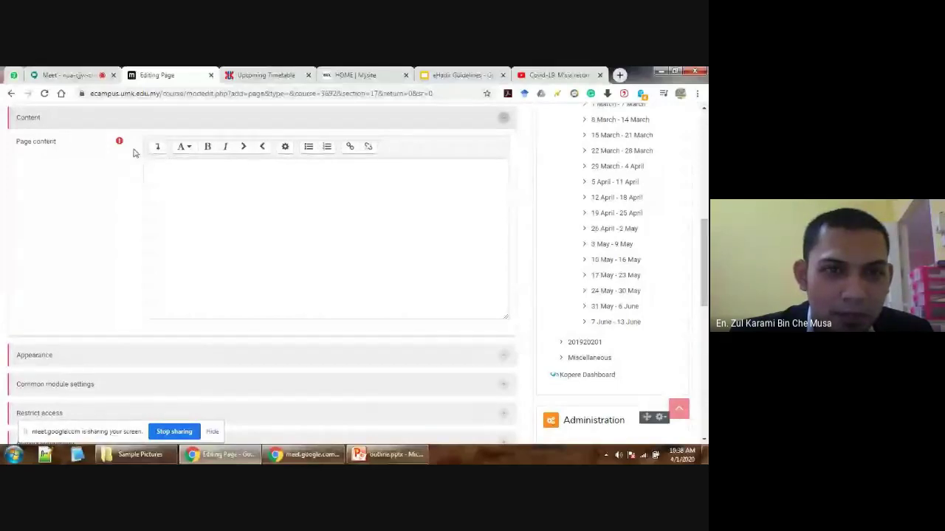
click(160, 148)
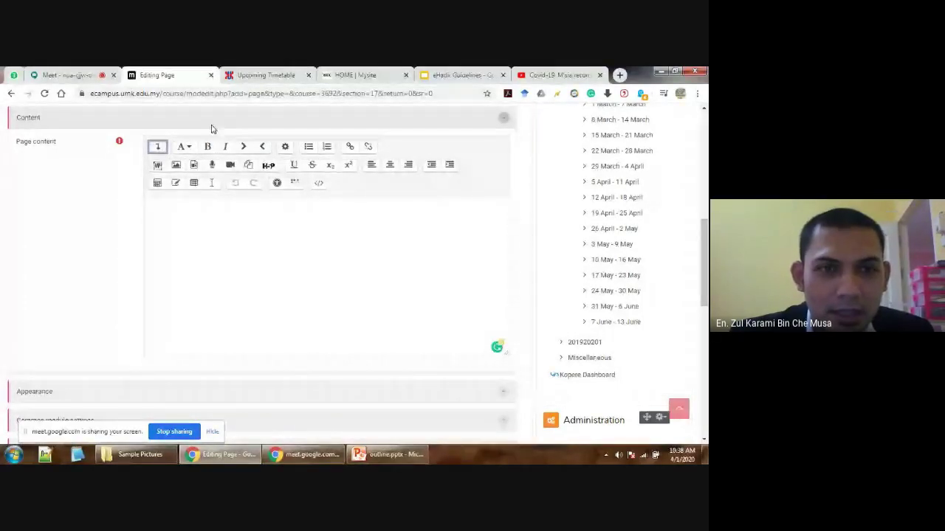
click(354, 232)
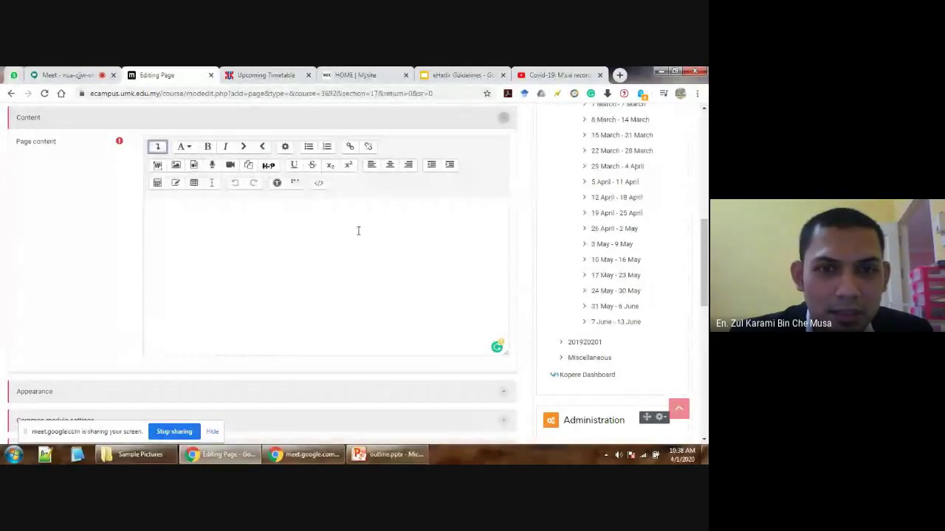
click(320, 185)
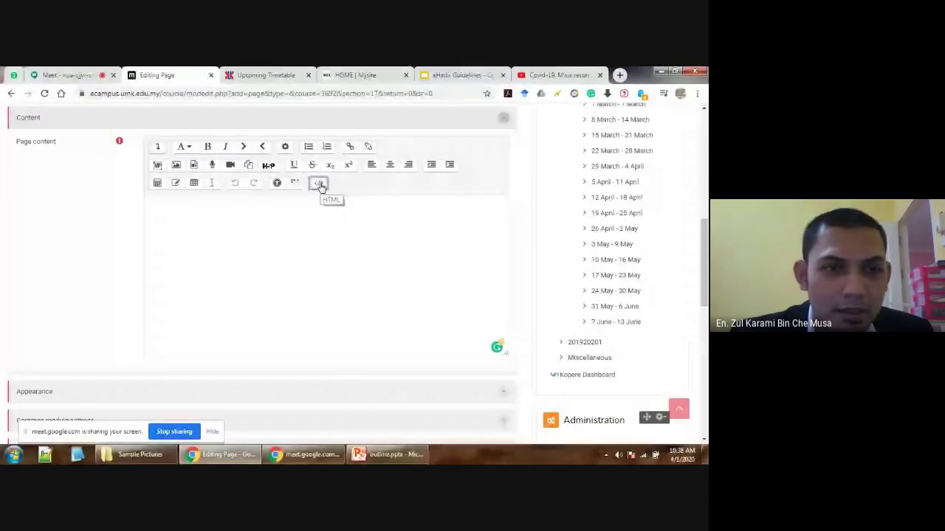
drag(262, 198, 131, 205)
key(BackSpace)
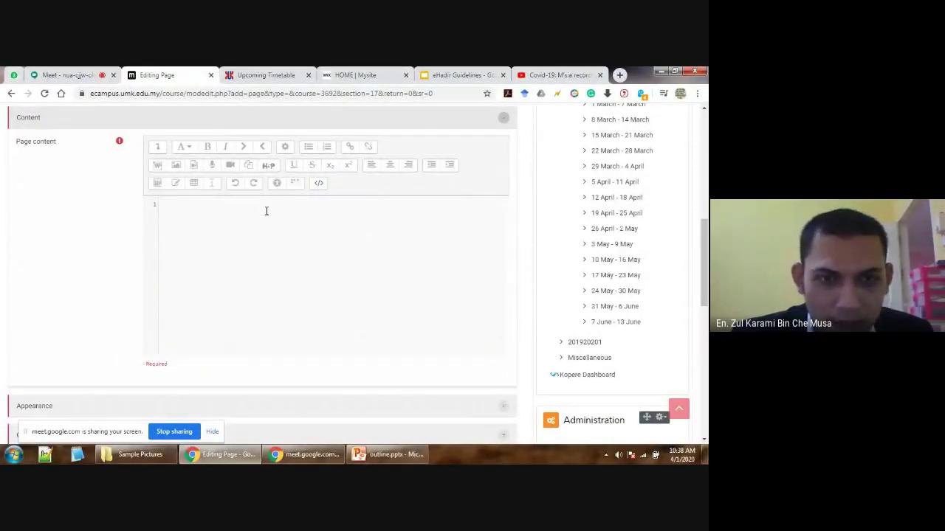
right_click(267, 211)
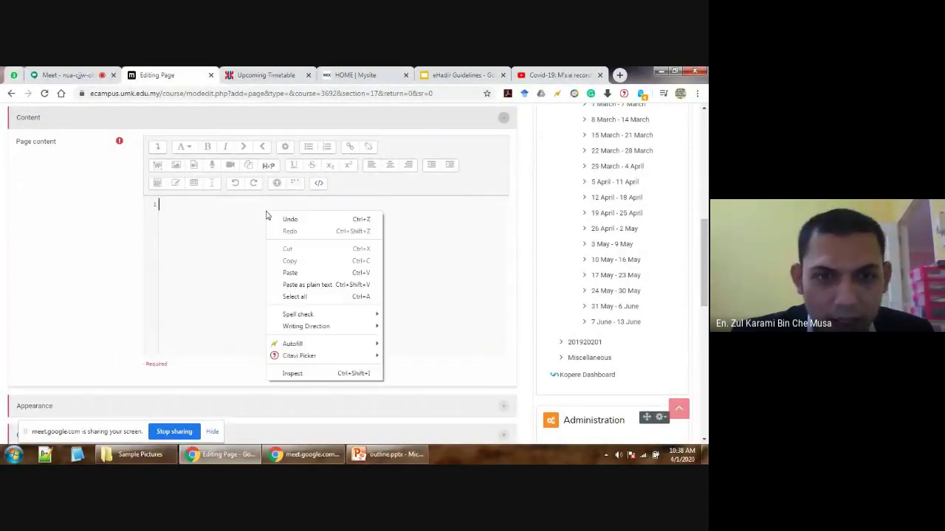
click(295, 273)
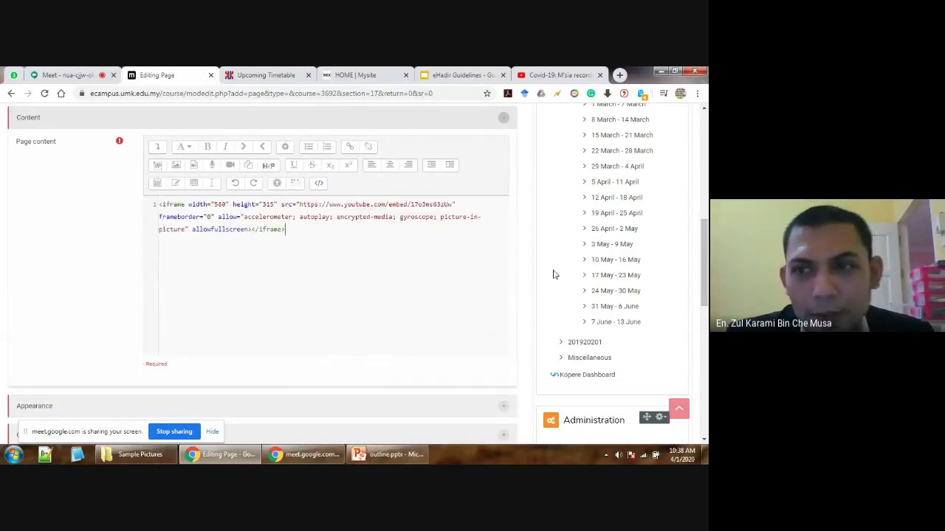
- Set the page's completion tracking to show the activity as complete when conditions are met, with student viewing required
scroll(705, 249, down, 2)
drag(707, 249, 685, 308)
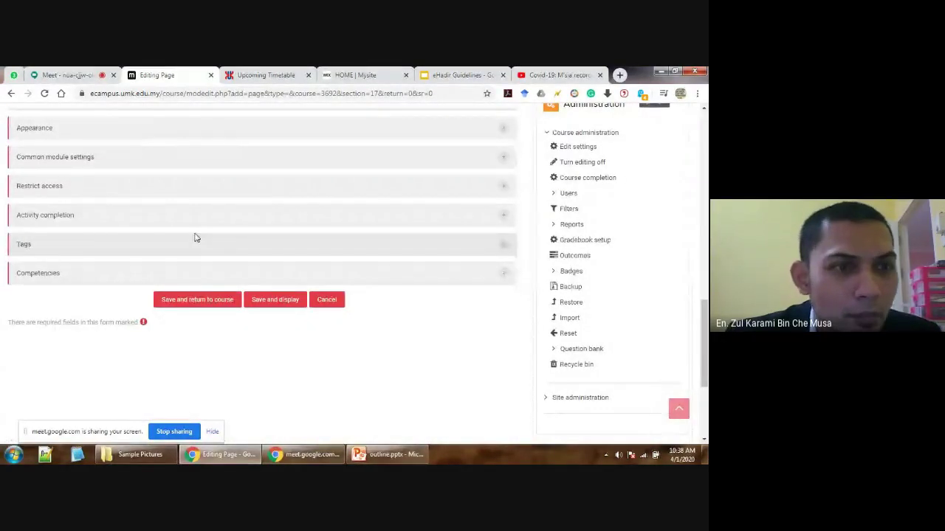
scroll(196, 237, down, 1)
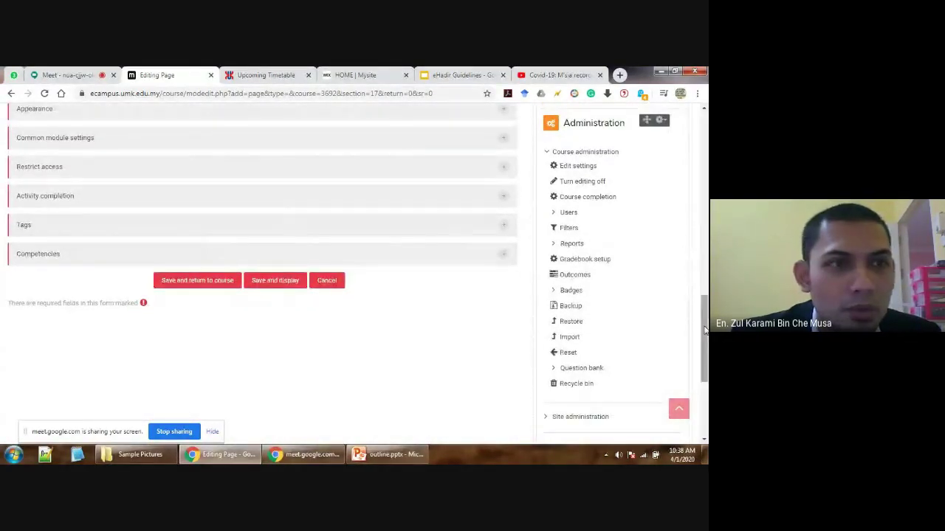
drag(704, 324, 704, 311)
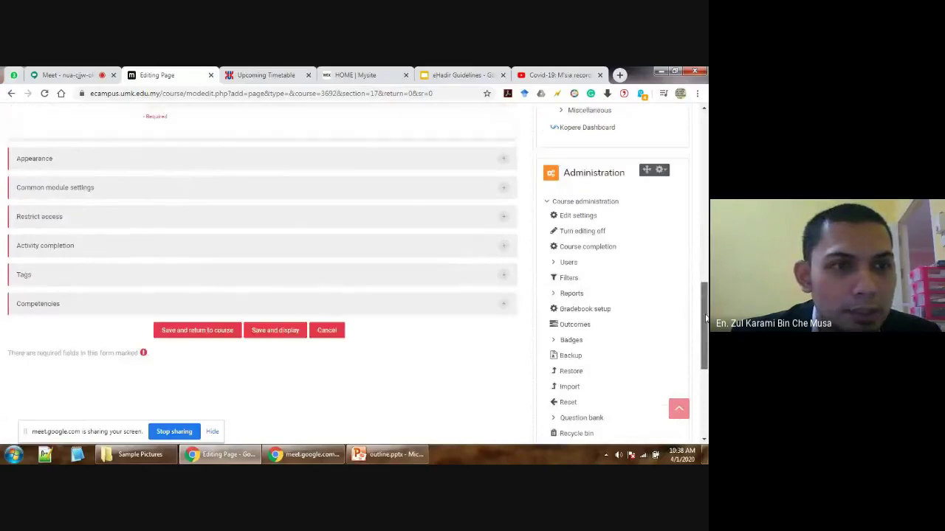
click(503, 249)
drag(707, 297, 706, 320)
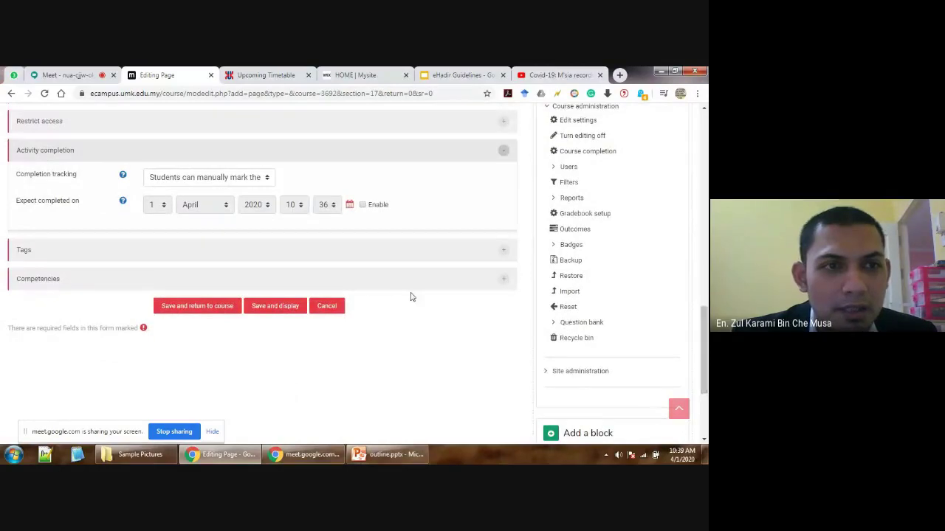
click(244, 181)
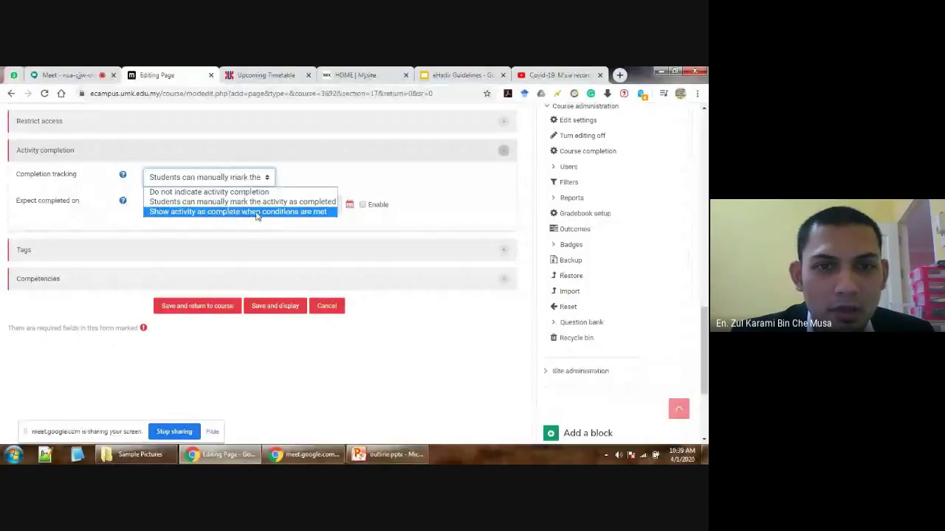
click(290, 211)
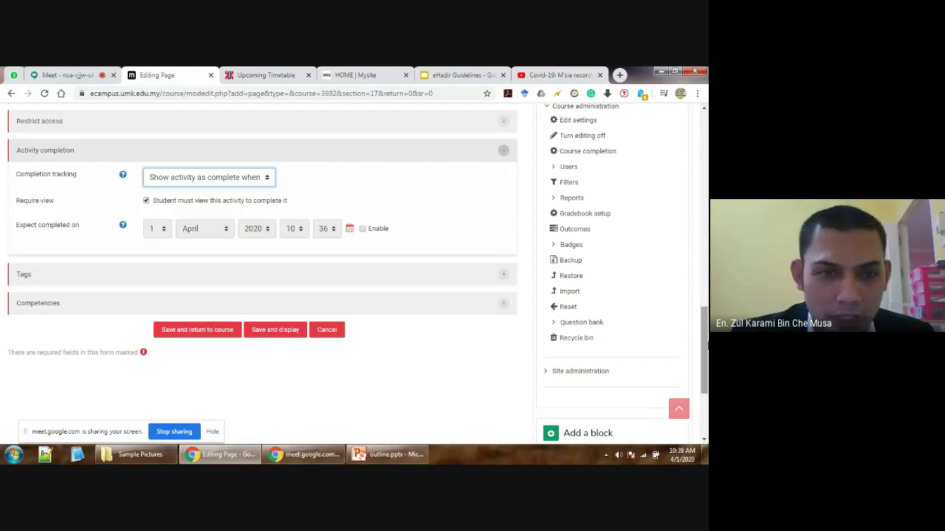
- Save the VIDEO LECTURE page with its embedded YouTube video and return to the course
drag(706, 344, 689, 333)
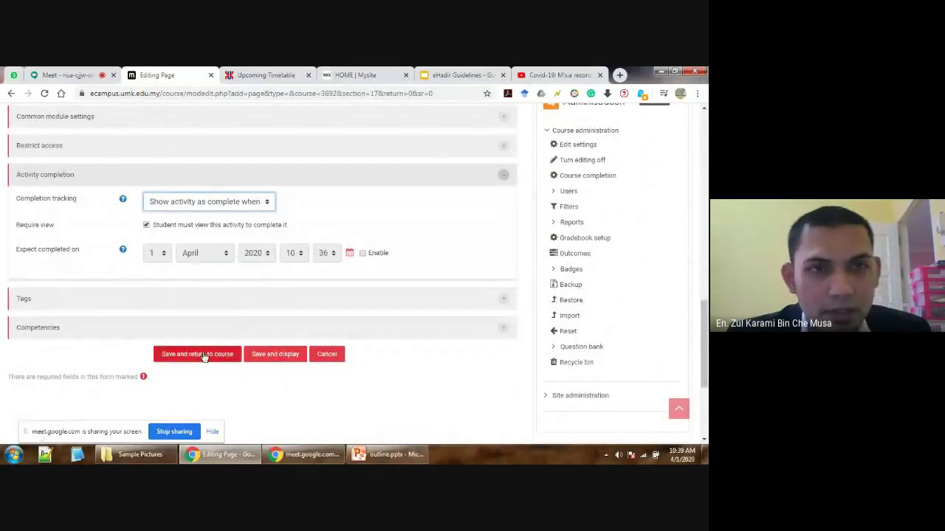
click(204, 357)
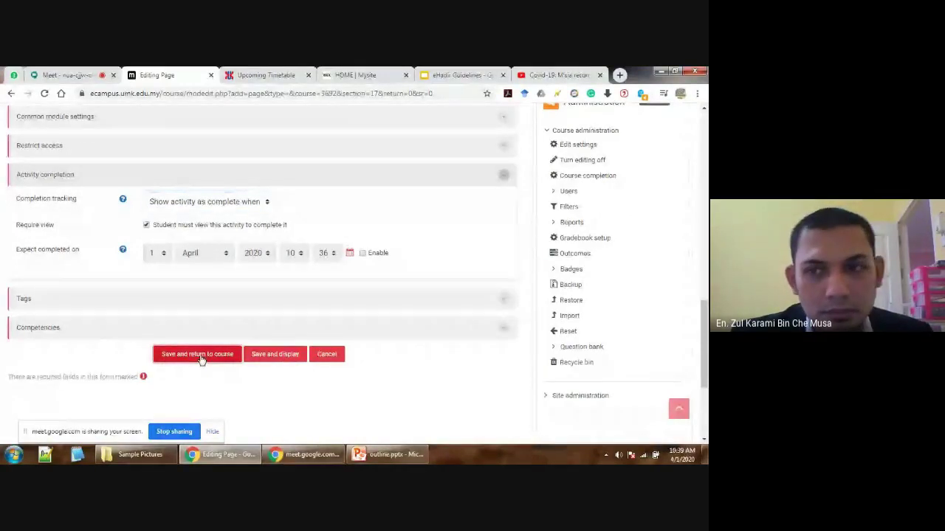
key(ctrl+v)
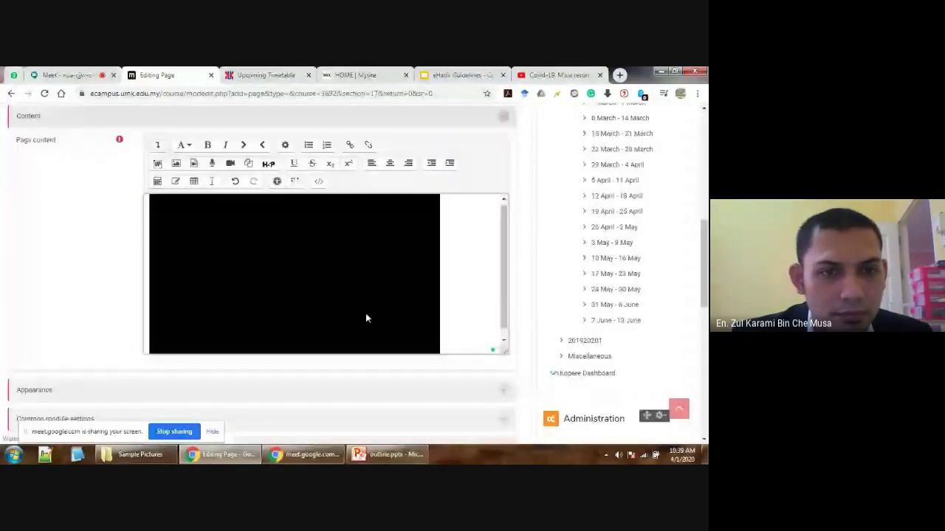
drag(705, 277, 705, 428)
click(196, 155)
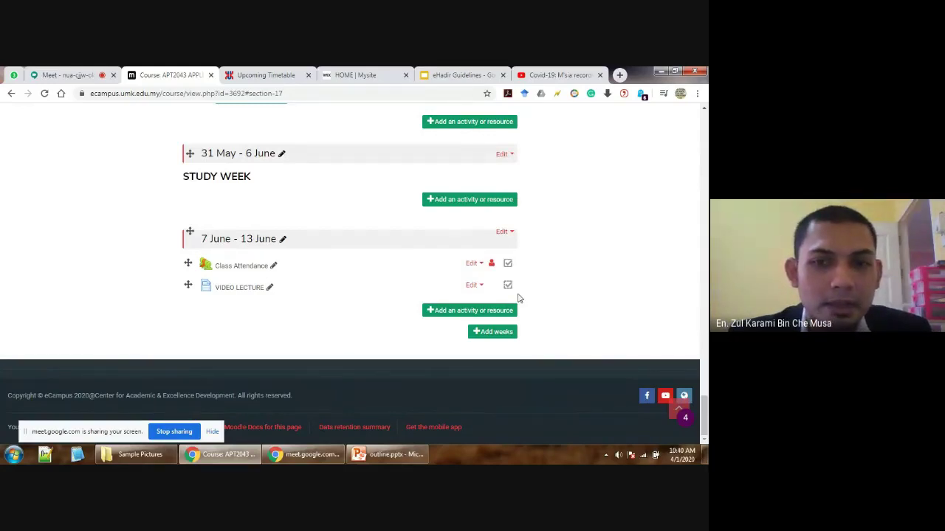
- Start adding a Forum activity to the 7 June - 13 June week
click(465, 310)
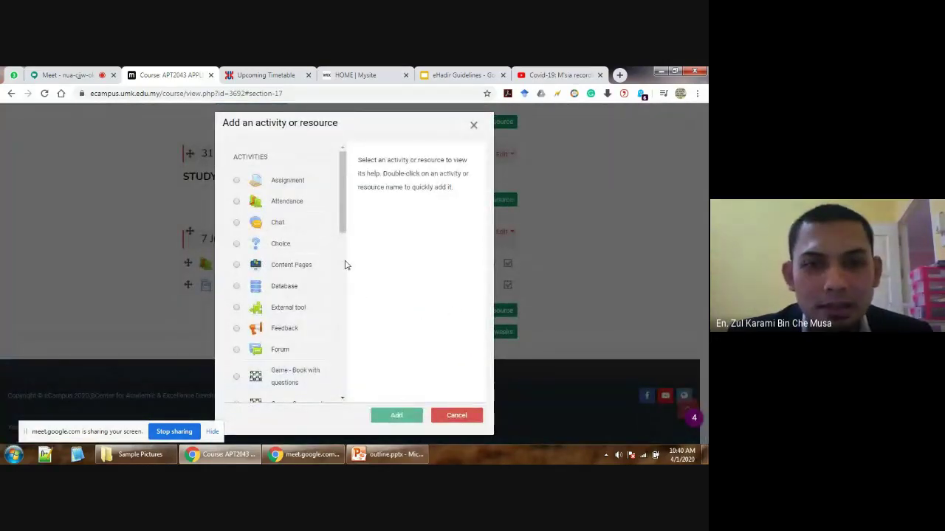
drag(344, 190, 343, 199)
scroll(343, 199, up, 1)
scroll(344, 200, down, 3)
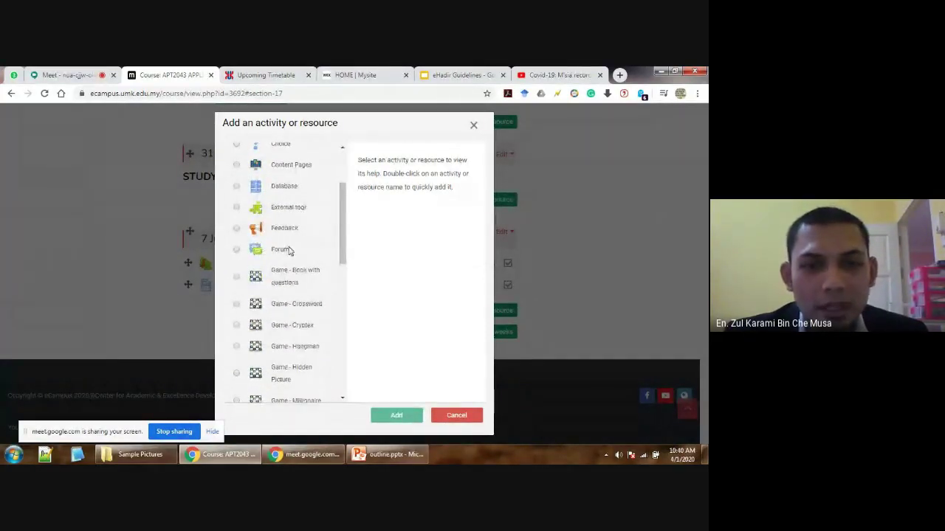
click(280, 250)
click(289, 251)
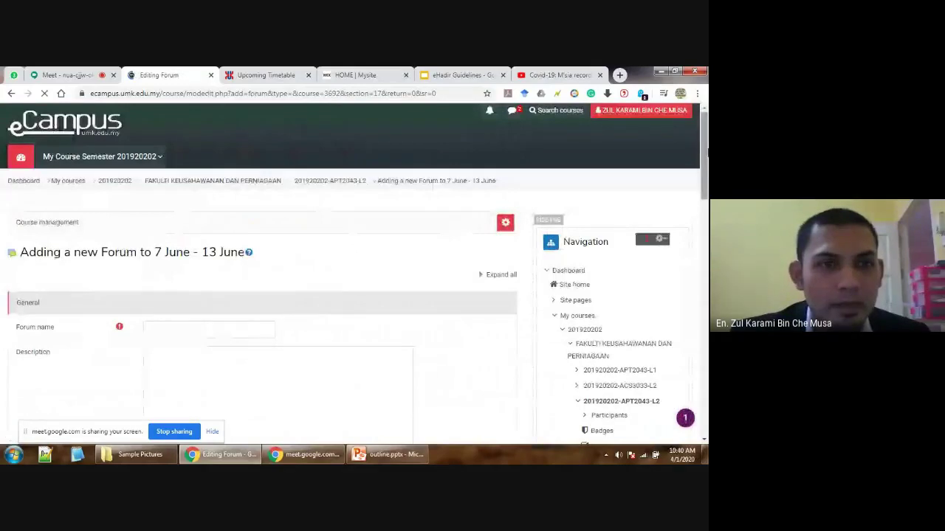
- Name the new forum DISCUSSION
scroll(706, 159, down, 1)
drag(706, 158, 707, 175)
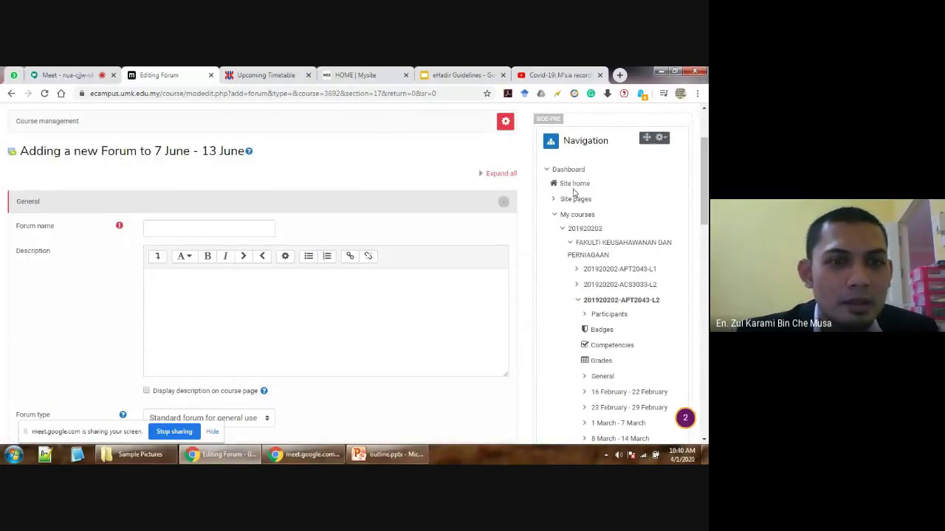
click(219, 226)
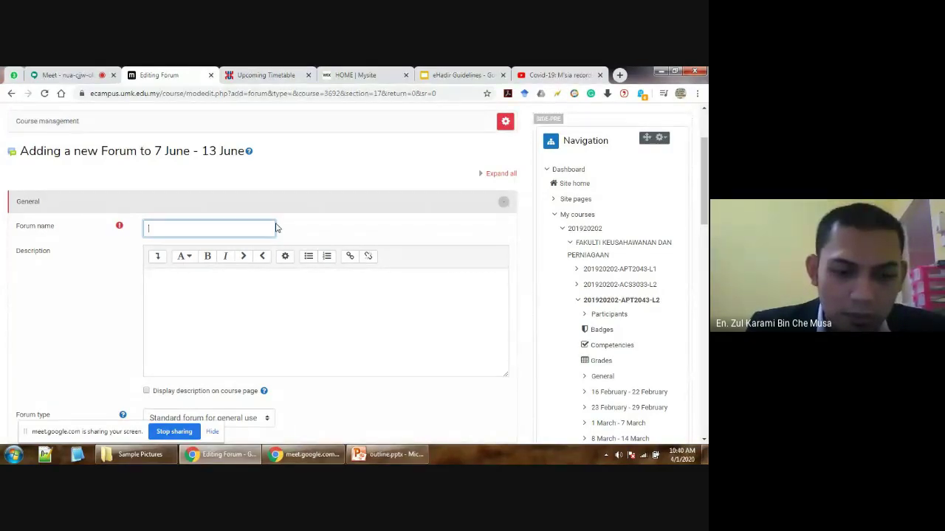
text(DISCUSSION)
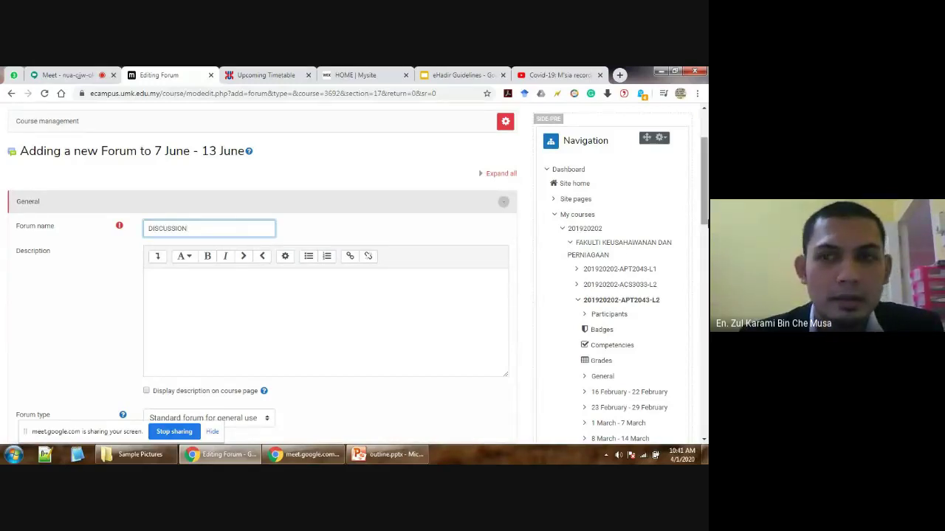
- Write the forum description "Please discuss the effect of COVID-19 on learning process.", accepting the grammar suggestion to drop "about"
scroll(358, 274, down, 1)
click(352, 225)
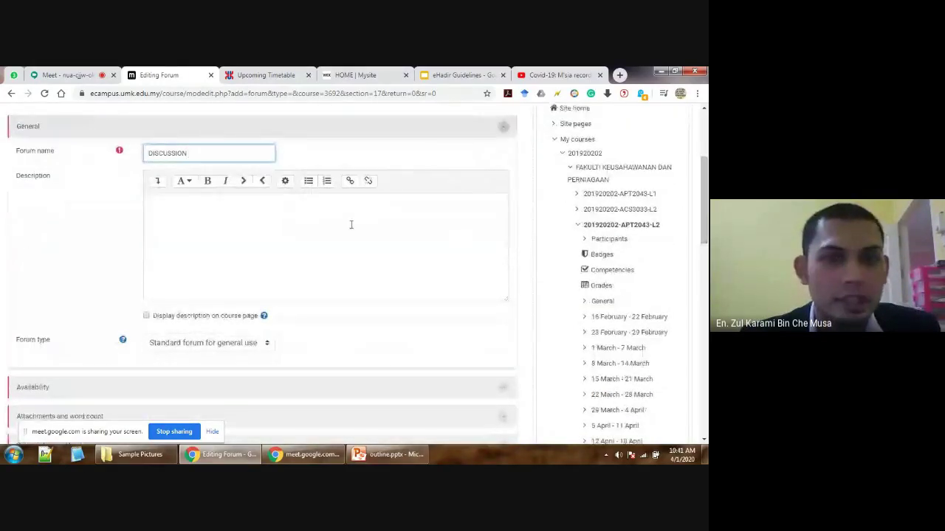
click(347, 220)
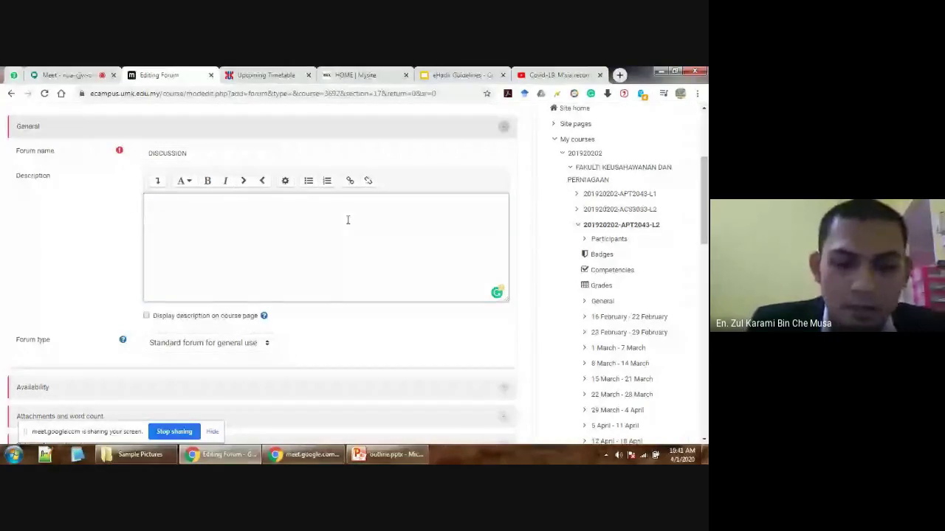
text(Ple)
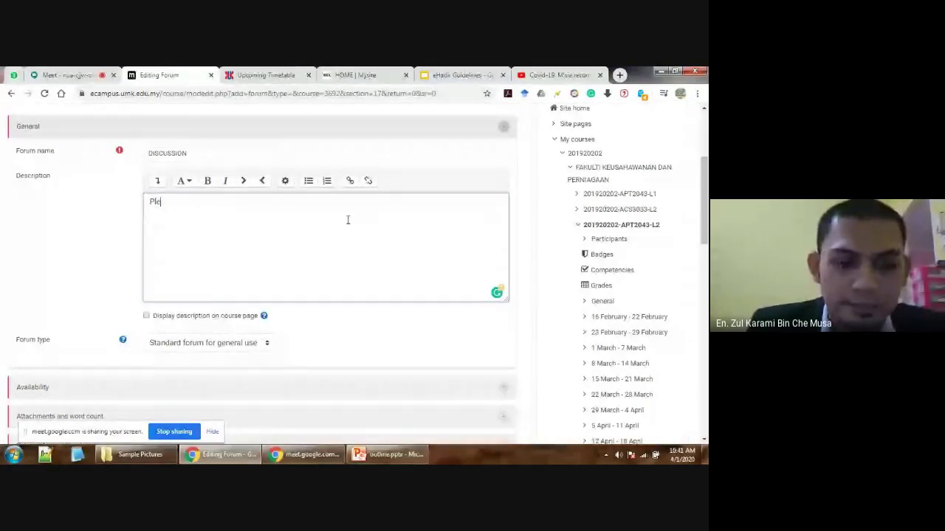
text(ase discuss about the)
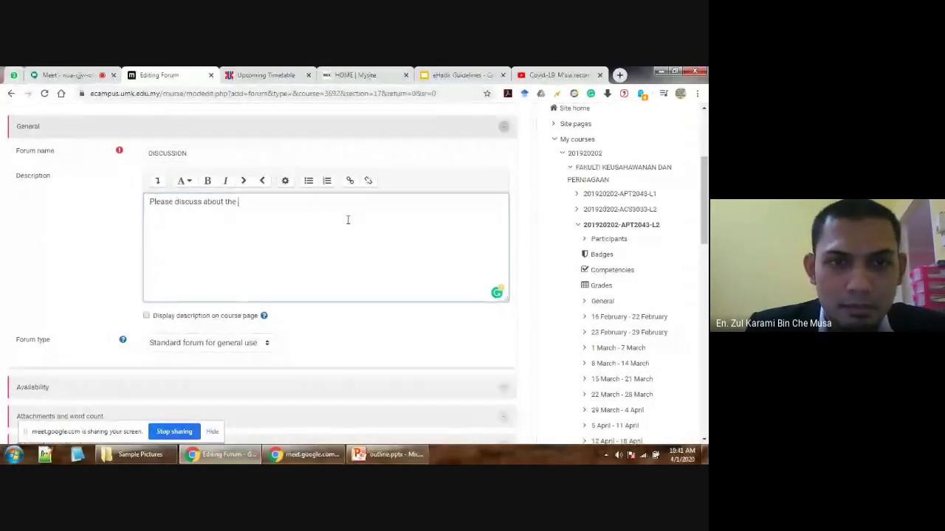
text( CO)
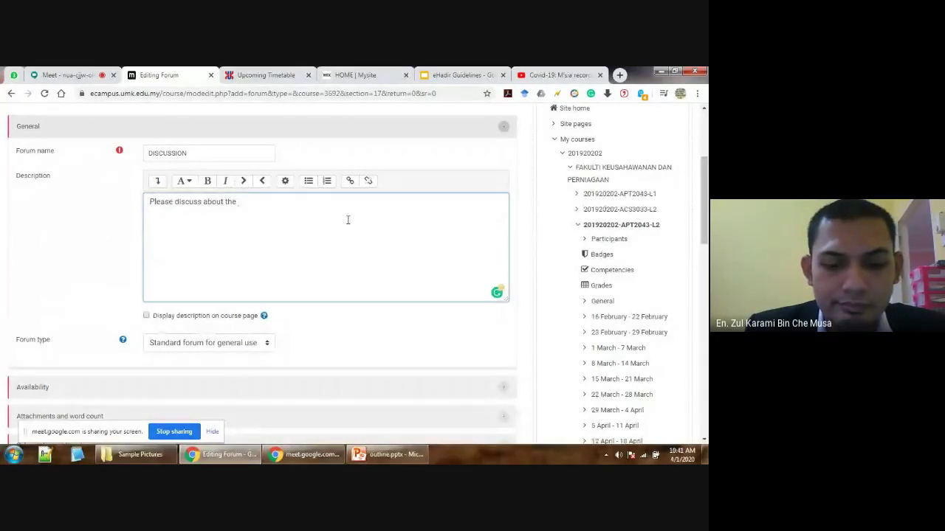
text(VID)
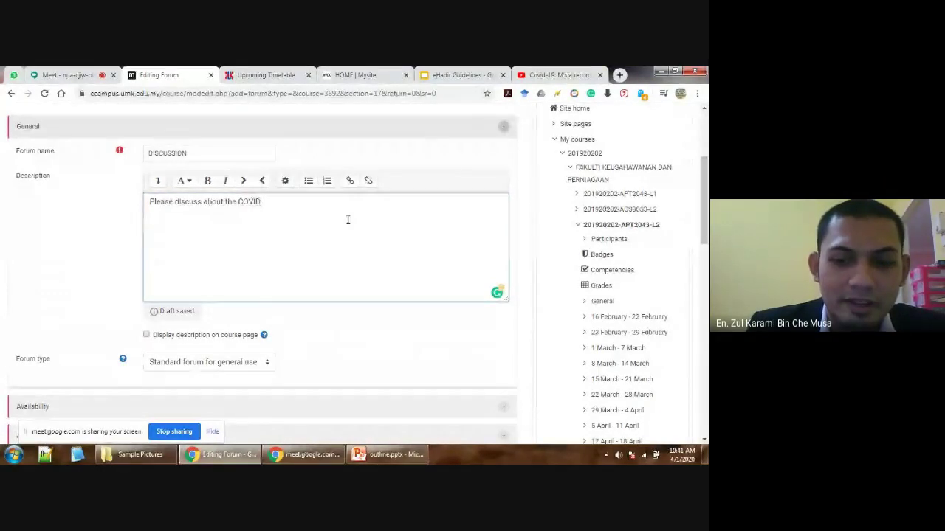
text(-19)
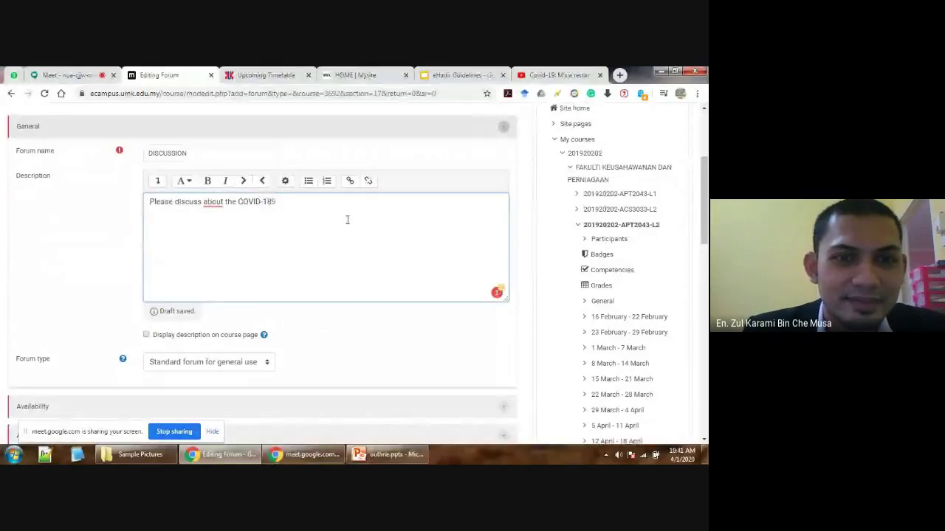
mouse_move(224, 201)
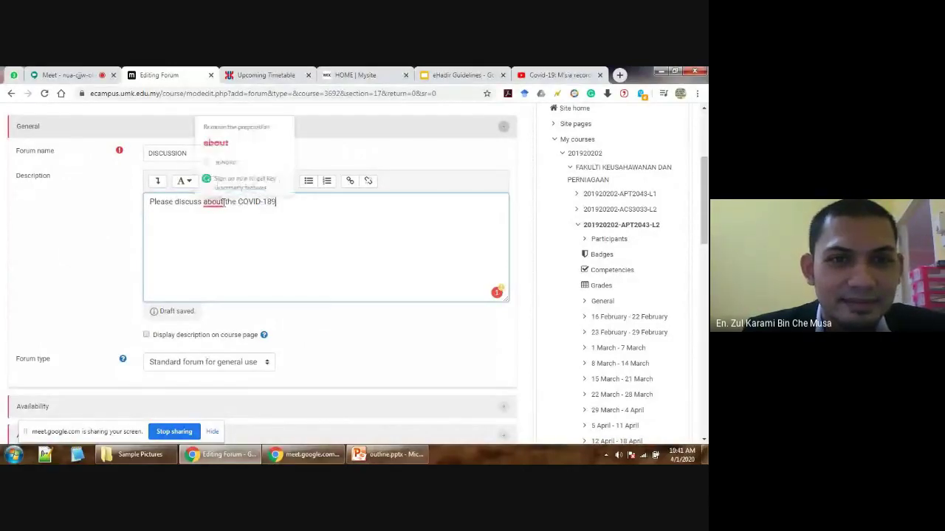
click(226, 142)
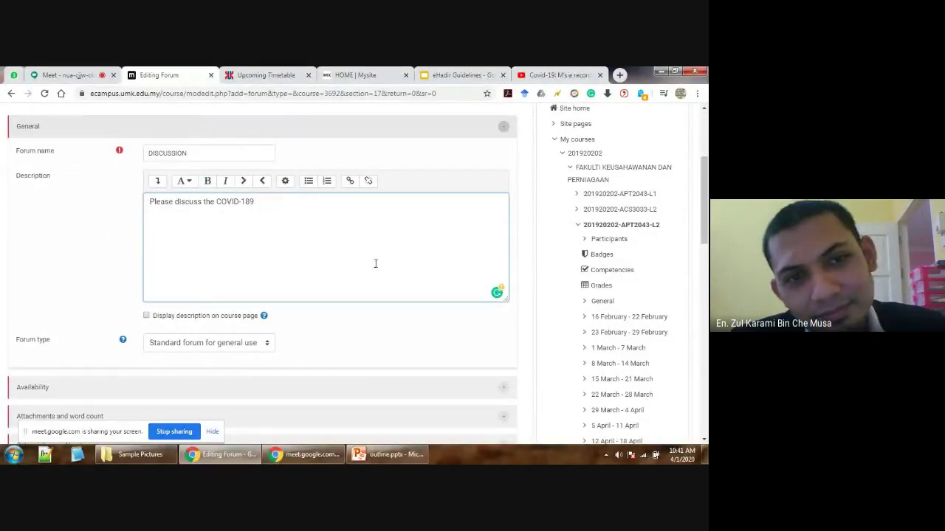
click(218, 202)
text(Effec)
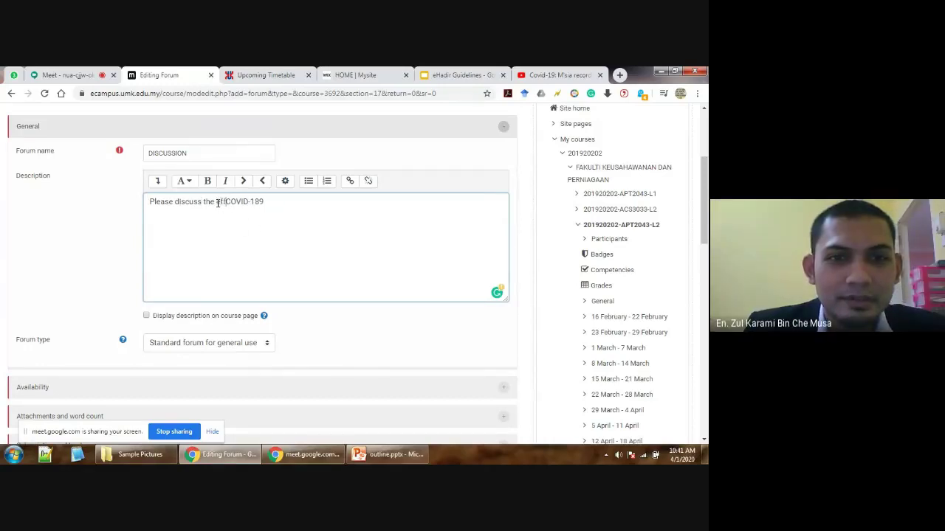
text(t of)
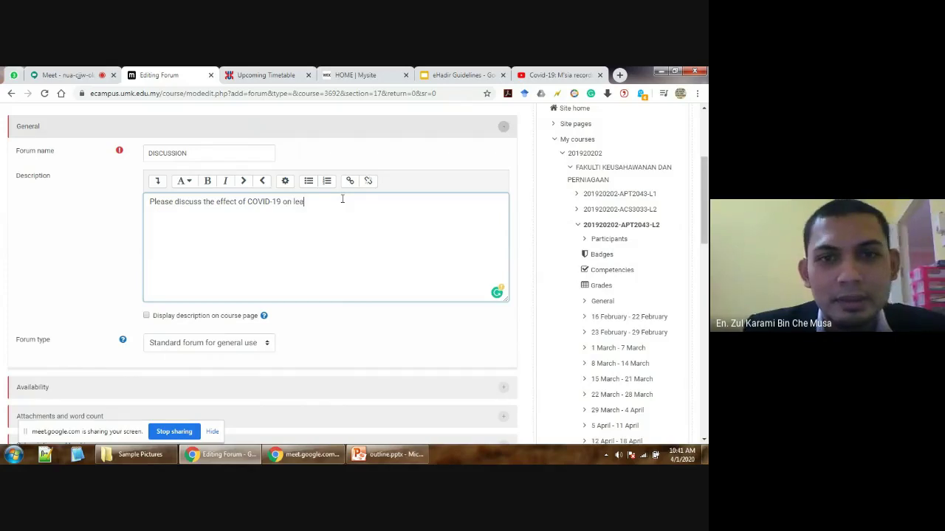
text(rning process)
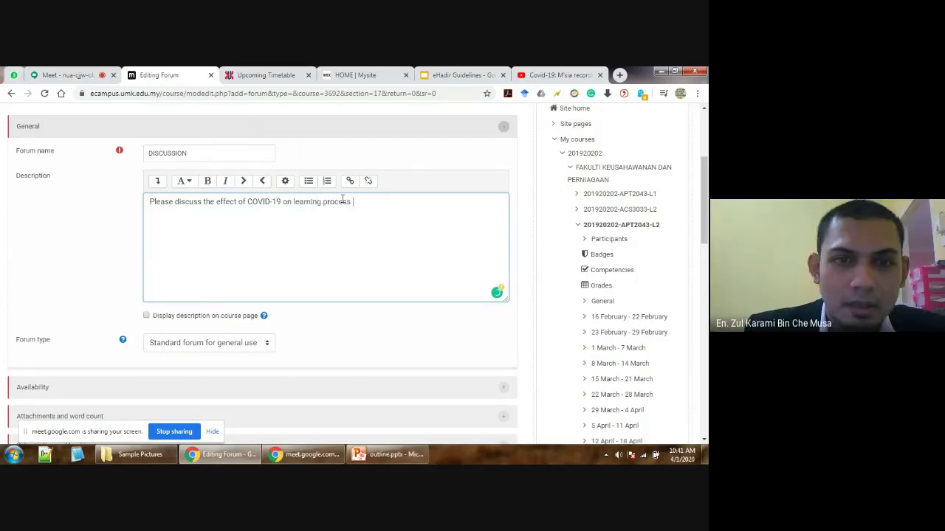
text(.)
- Accept the grammar suggestion for "learning" so the forum description ends with "on the learning process."
scroll(707, 225, down, 1)
scroll(706, 226, down, 1)
scroll(707, 225, down, 3)
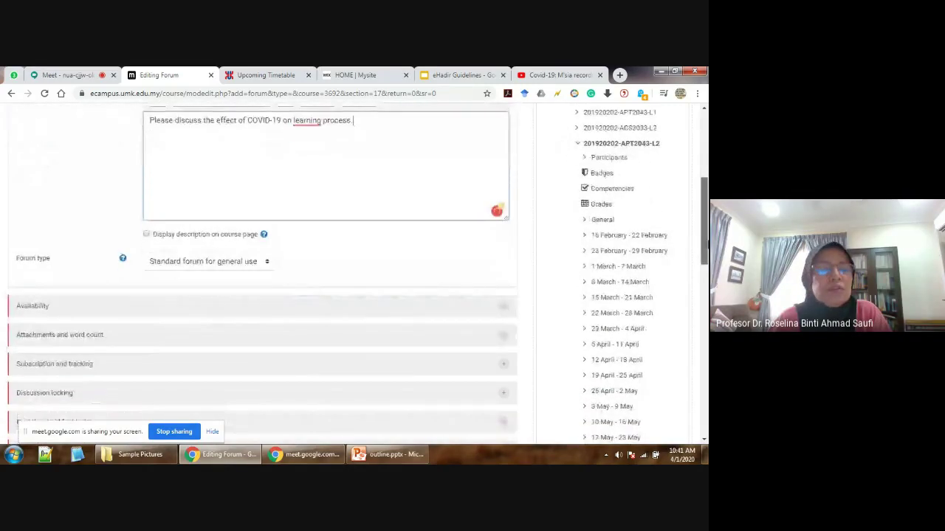
scroll(706, 225, up, 2)
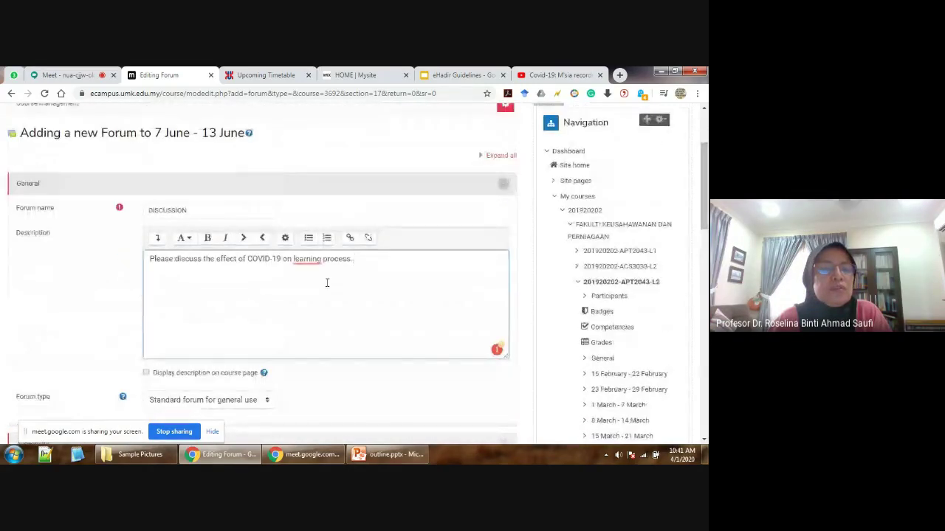
mouse_move(304, 262)
click(317, 202)
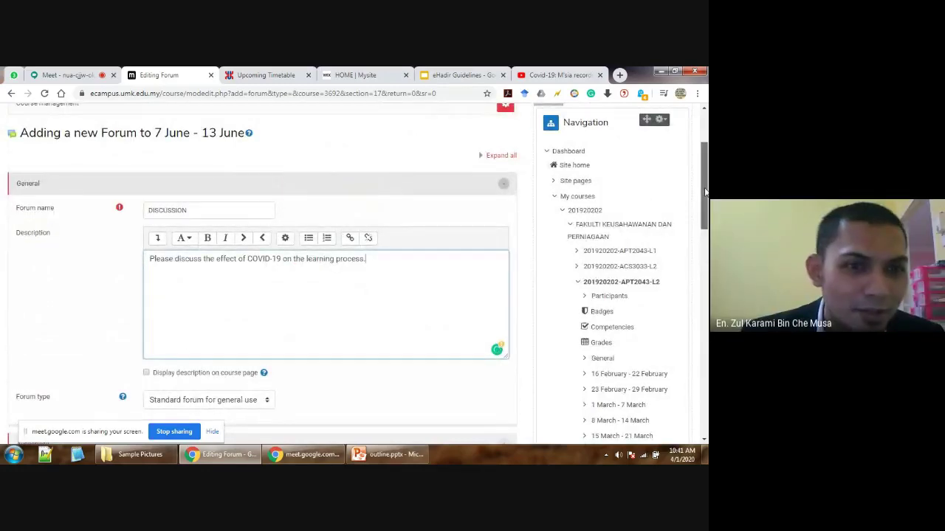
- Look over the forum's description and collapsed settings sections, and switch to the Google Meet call
scroll(705, 205, down, 2)
scroll(364, 224, down, 3)
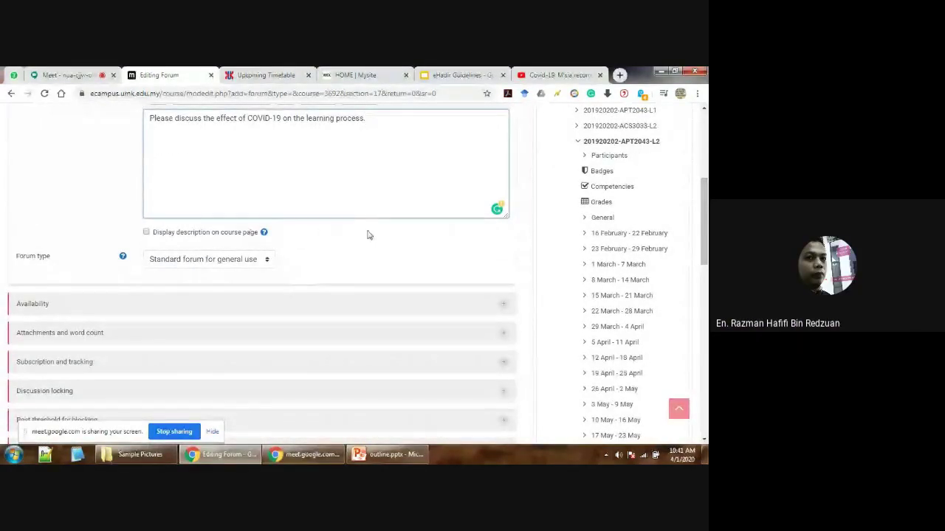
scroll(369, 236, up, 2)
scroll(333, 236, up, 2)
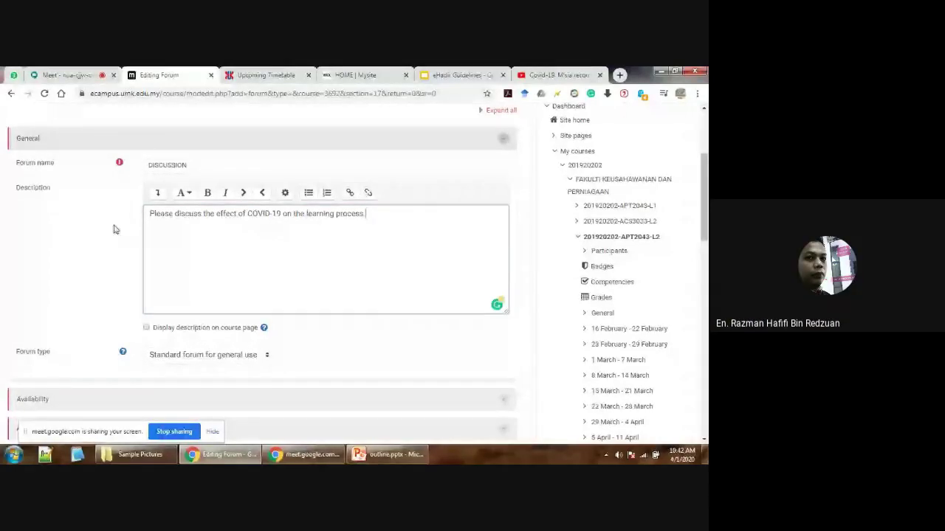
click(63, 71)
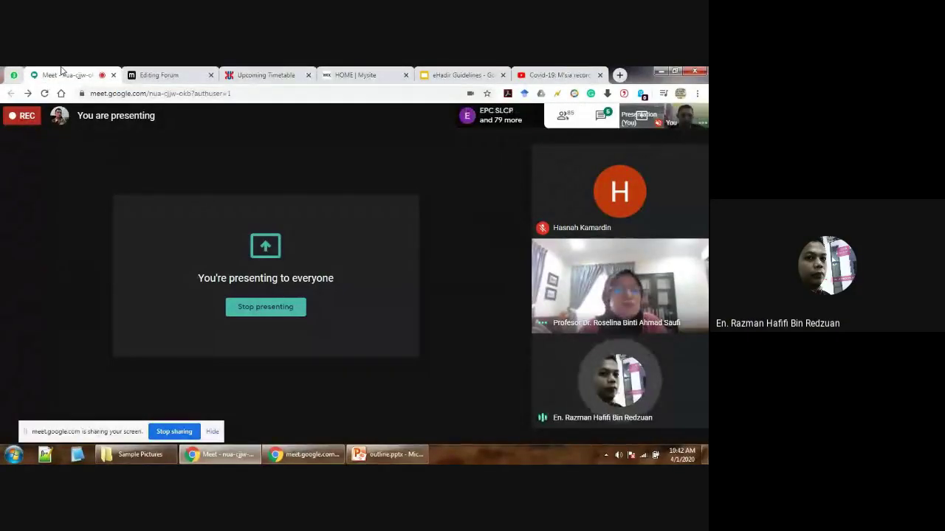
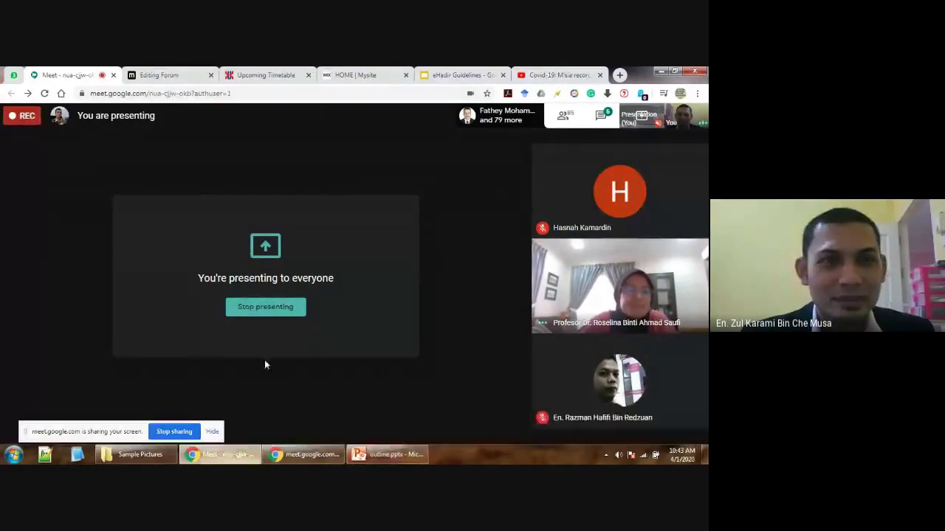
- Return from the Google Meet call to the new forum's form and set the forum type to "A single simple discussion"
click(157, 74)
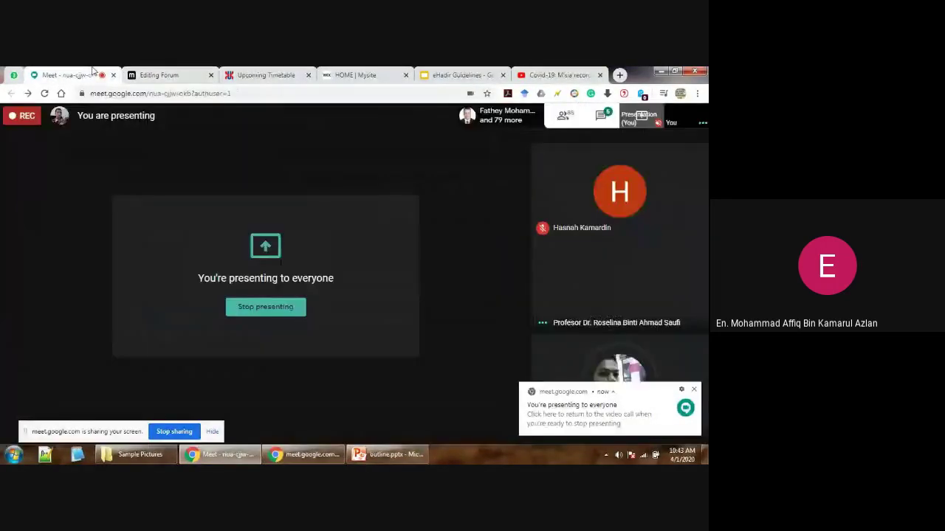
click(92, 74)
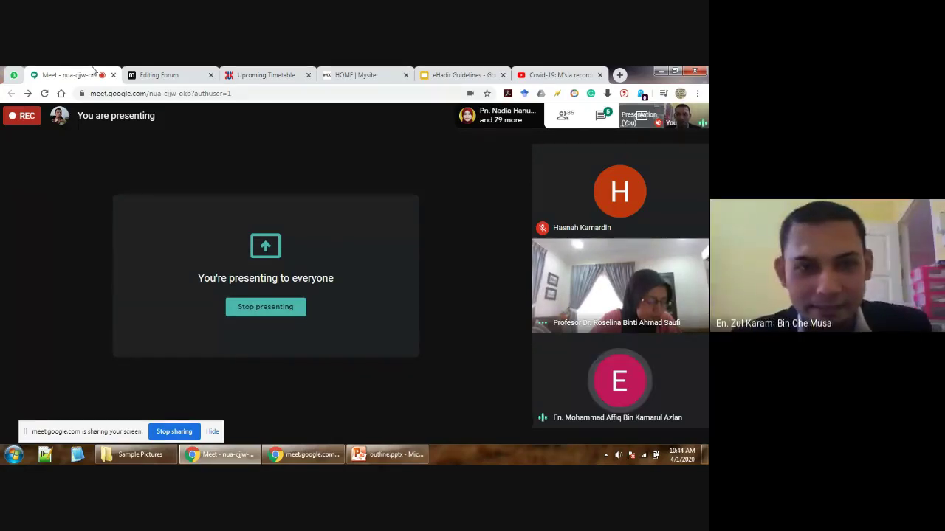
click(161, 70)
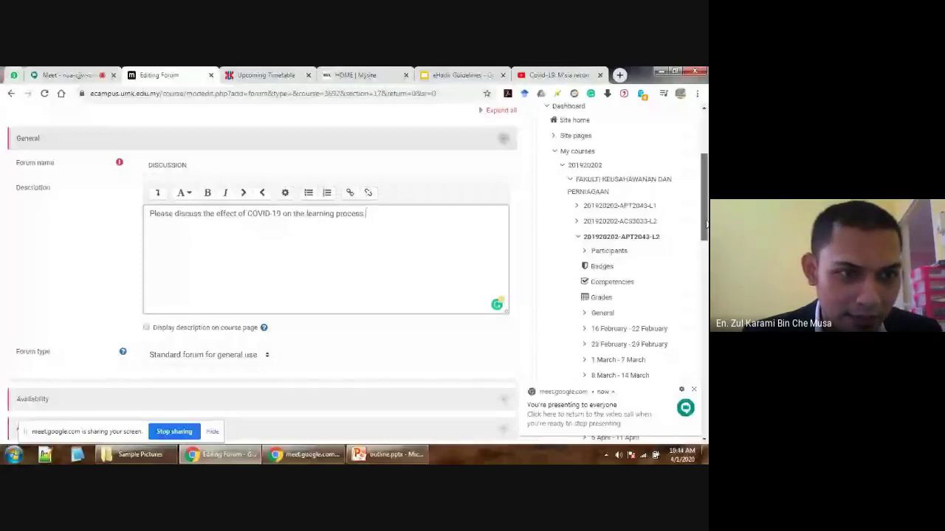
scroll(705, 225, up, 1)
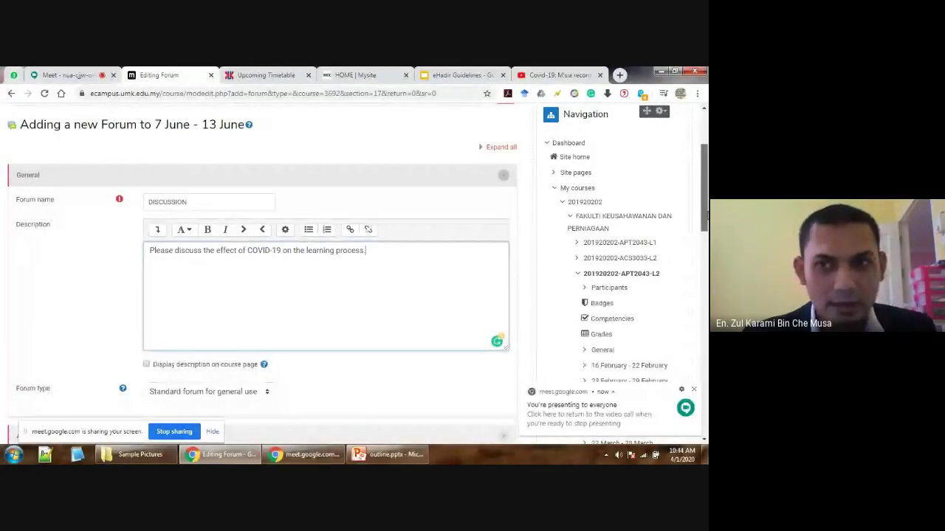
scroll(704, 222, down, 1)
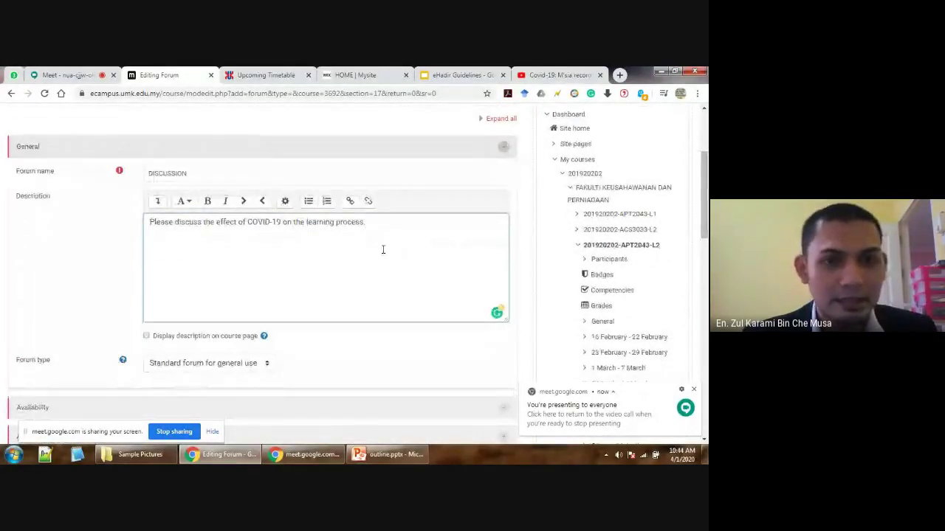
scroll(701, 226, down, 5)
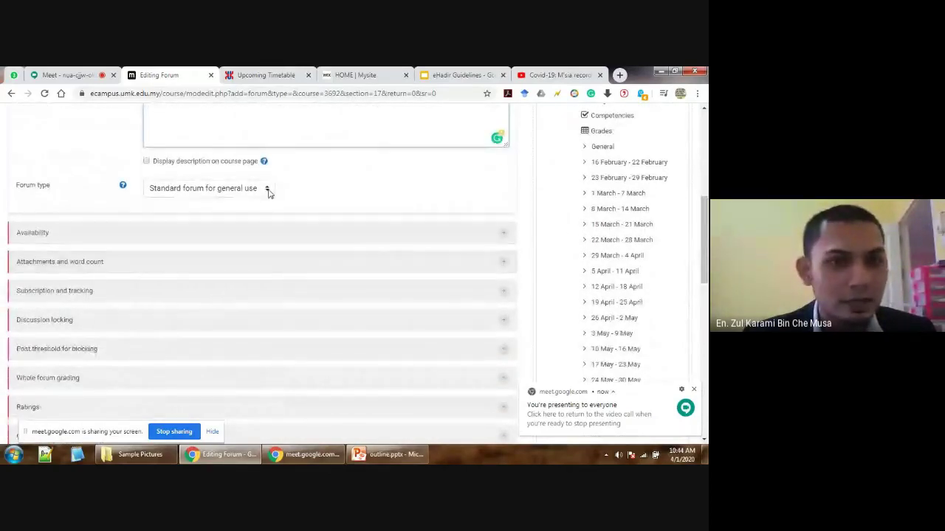
click(267, 190)
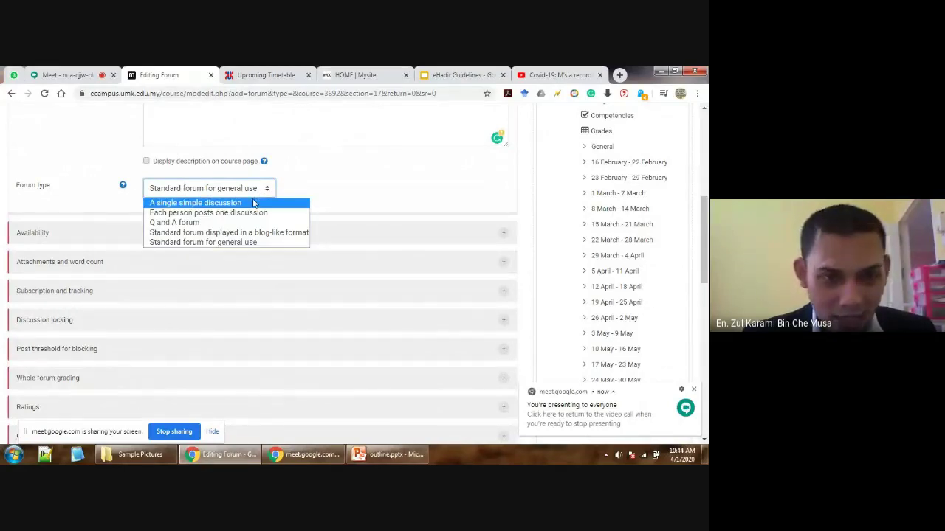
click(253, 203)
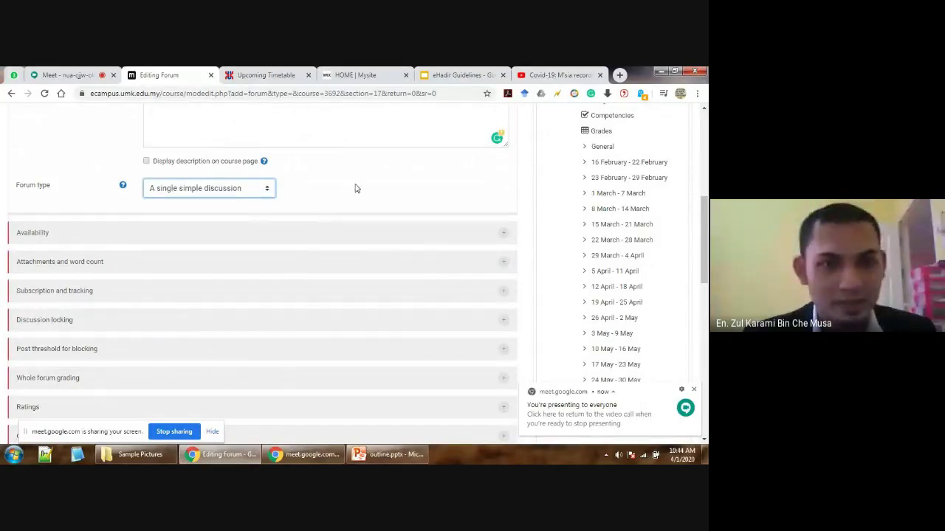
- In the forum's activity completion settings, set completion tracking to "Show activity as complete when conditions are met"
drag(706, 233, 695, 317)
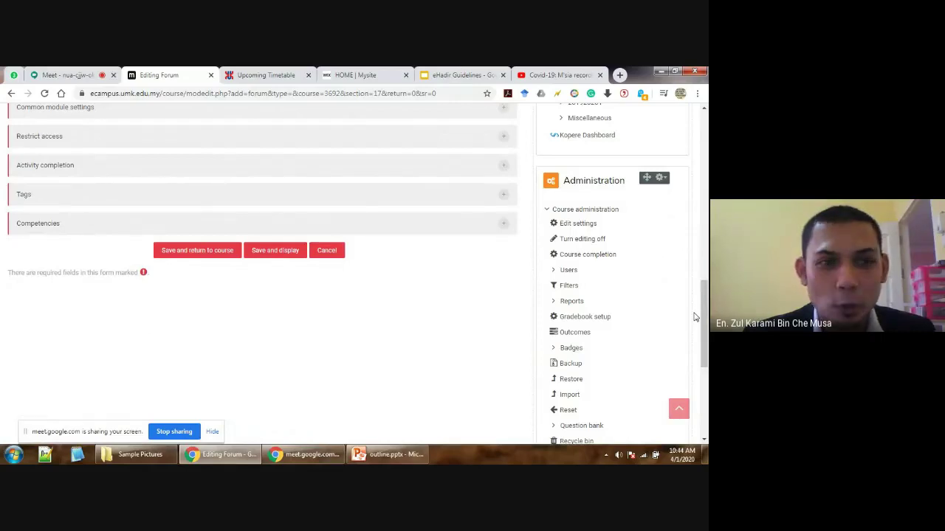
click(504, 168)
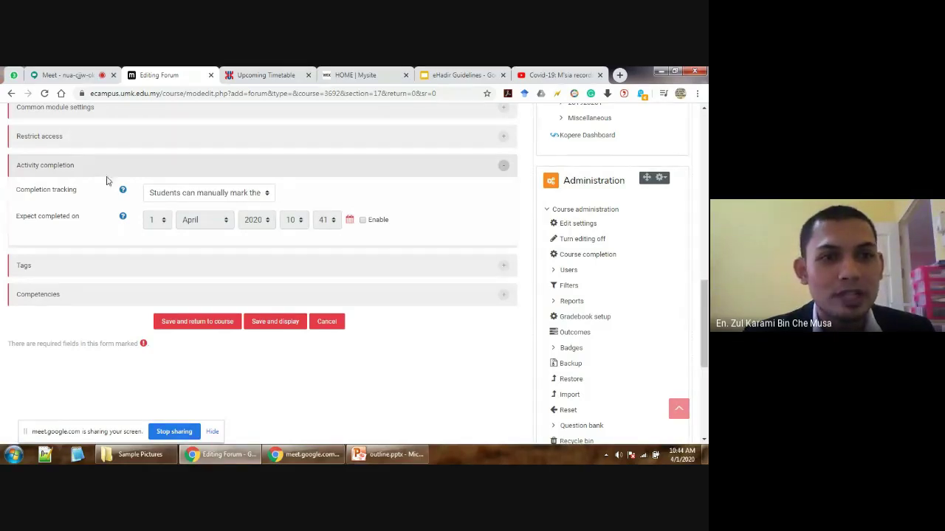
click(263, 193)
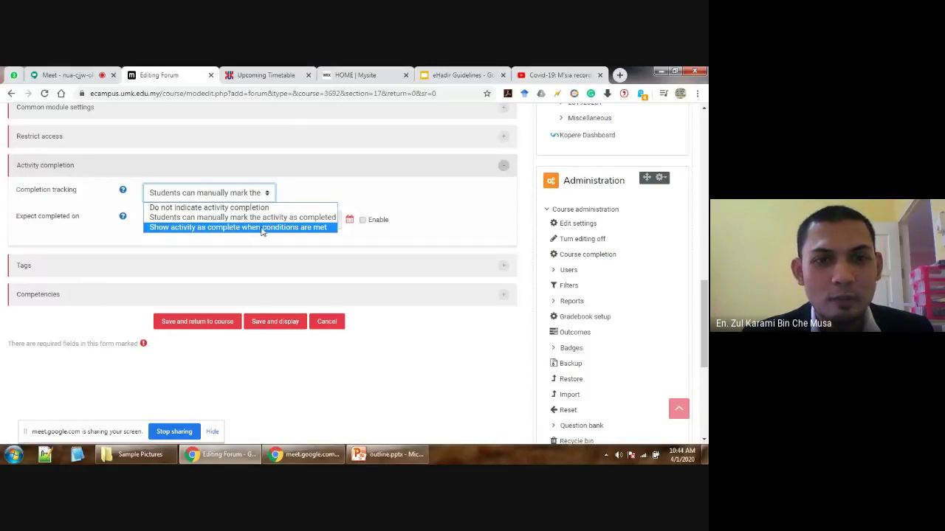
click(286, 228)
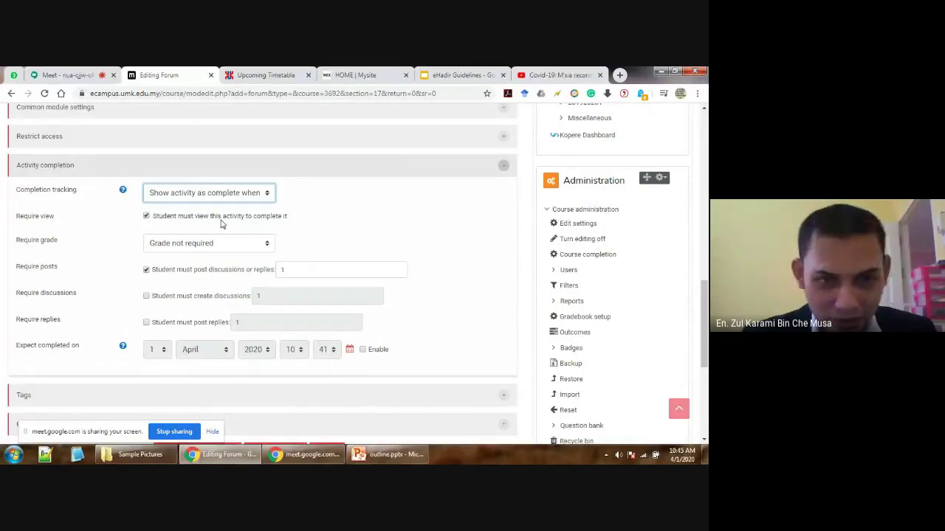
drag(704, 293, 705, 306)
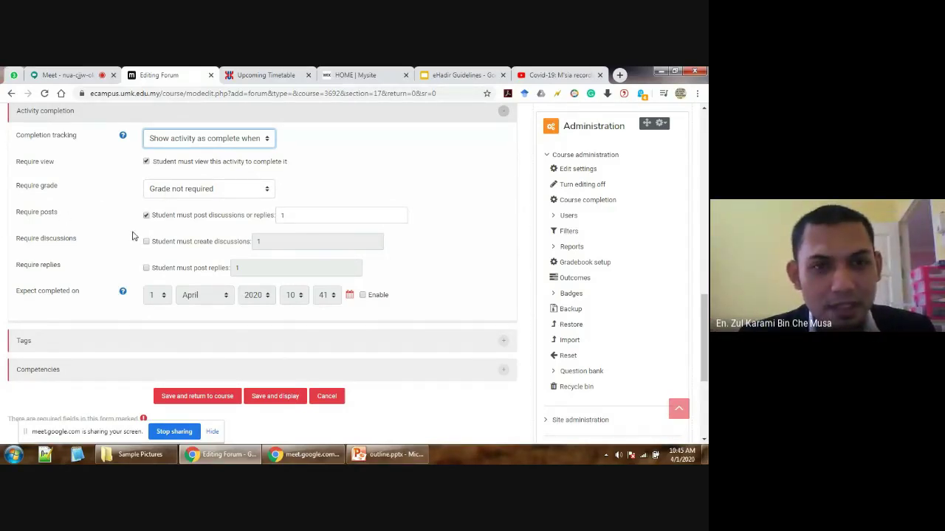
- Turn off the required posts condition and require students to create 1 discussion and post 1 reply
click(309, 214)
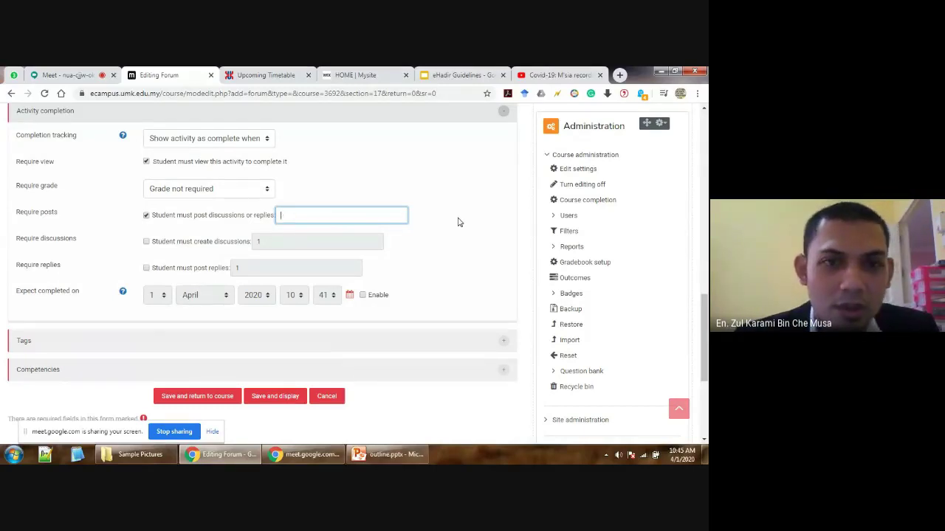
click(146, 215)
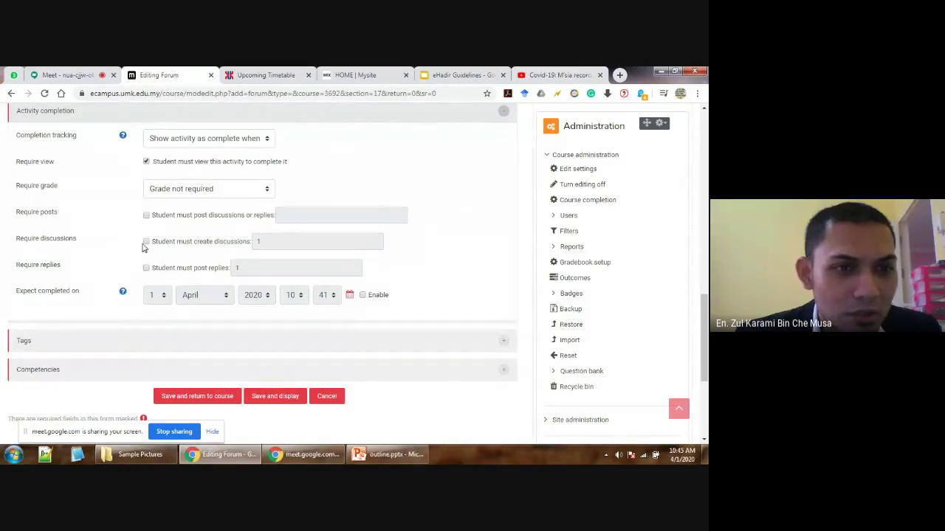
click(146, 242)
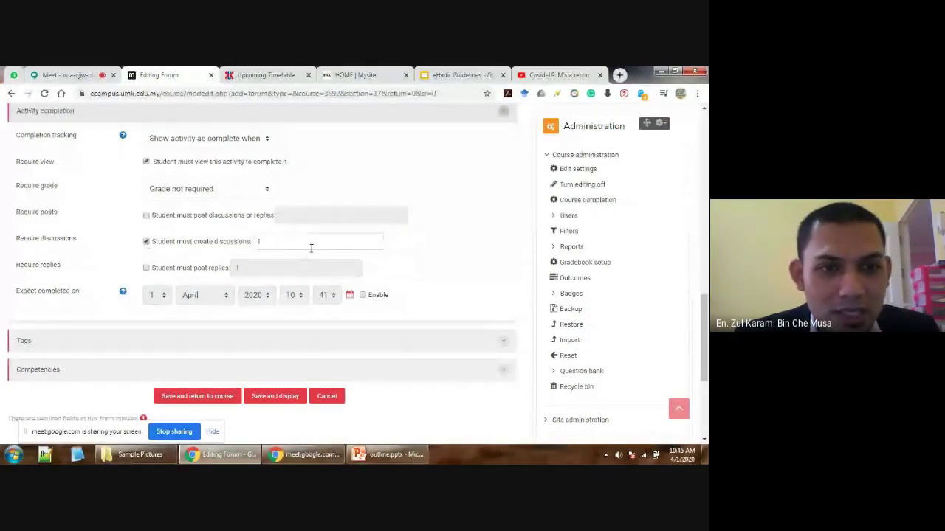
click(146, 268)
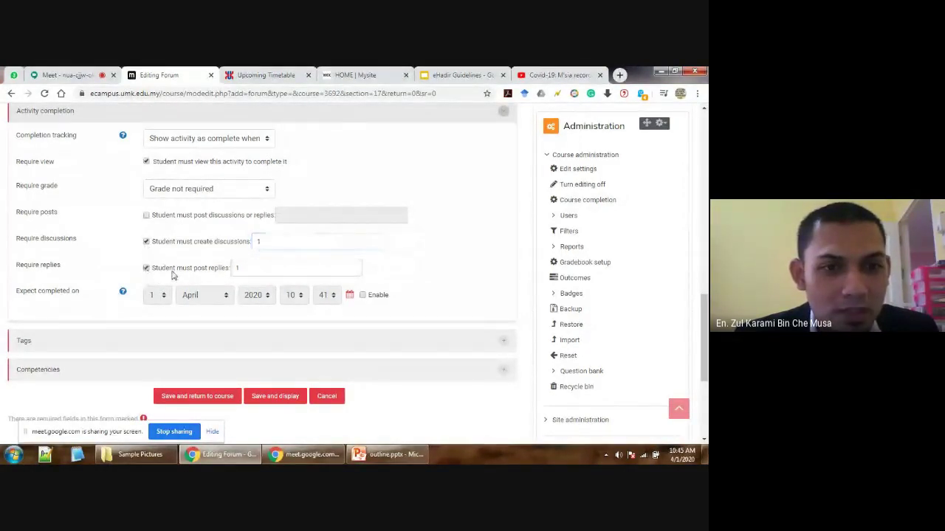
click(258, 268)
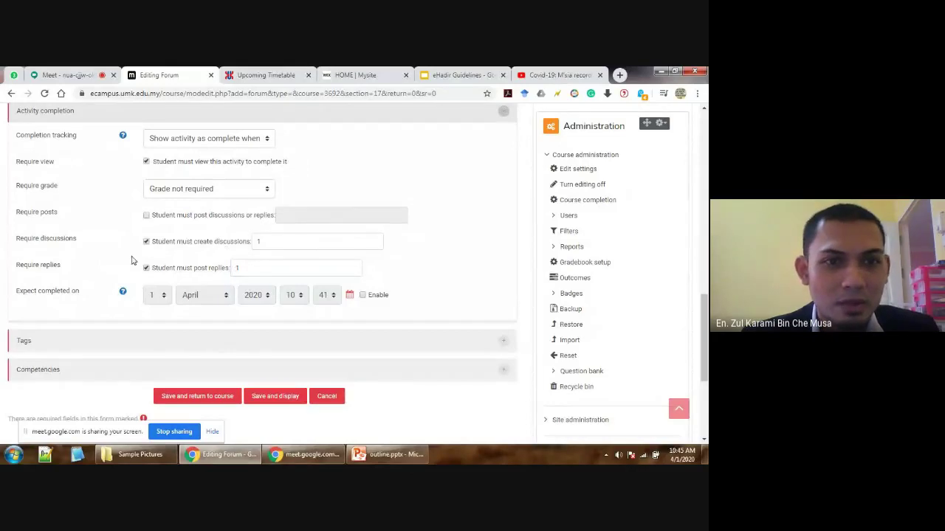
- Turn the required posts condition back on and set it to 2 discussions or replies, keeping 1 reply required
click(146, 216)
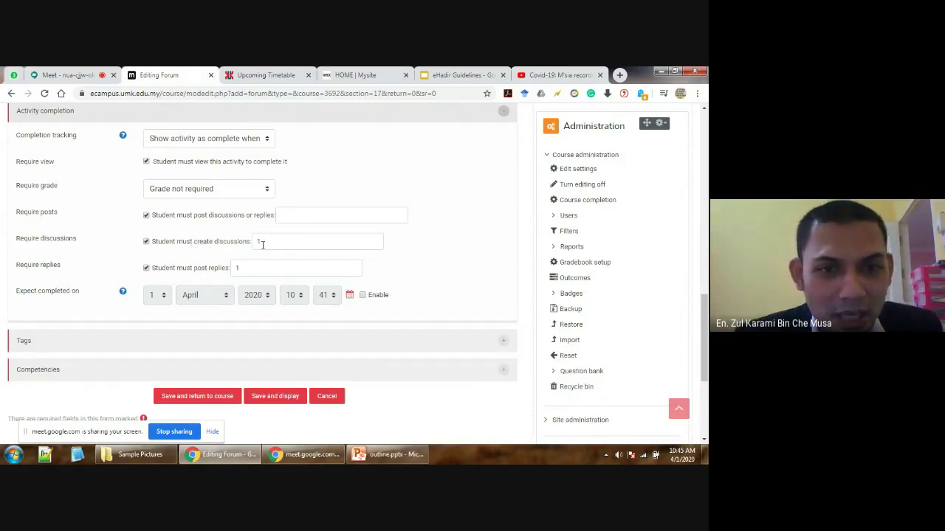
click(269, 245)
click(249, 268)
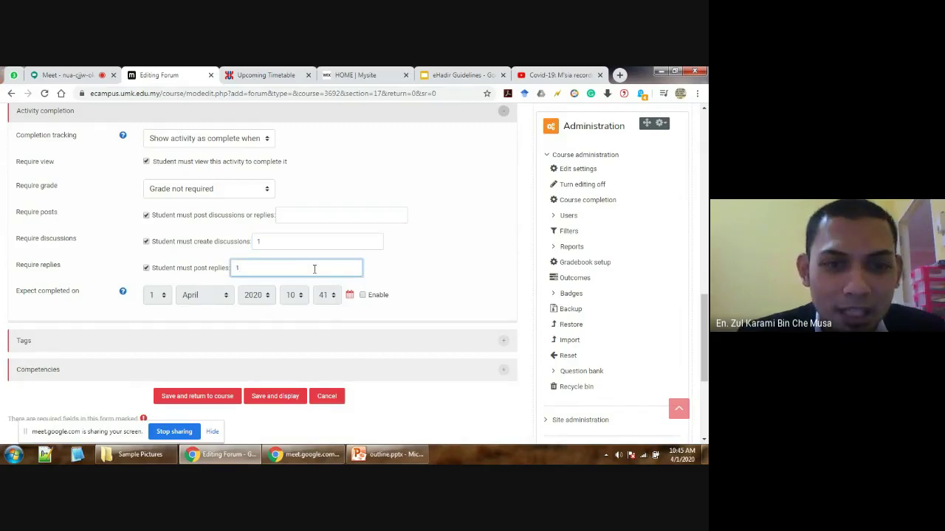
text(1)
click(339, 217)
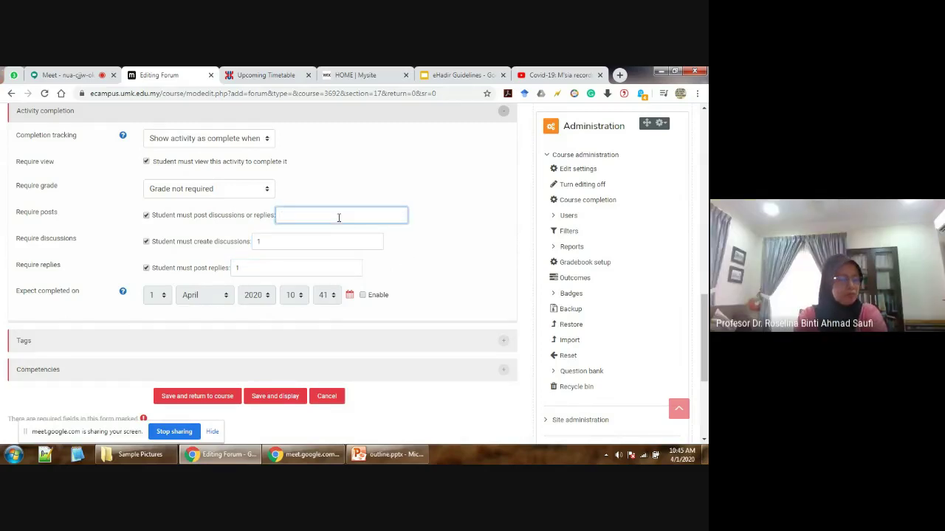
text(2)
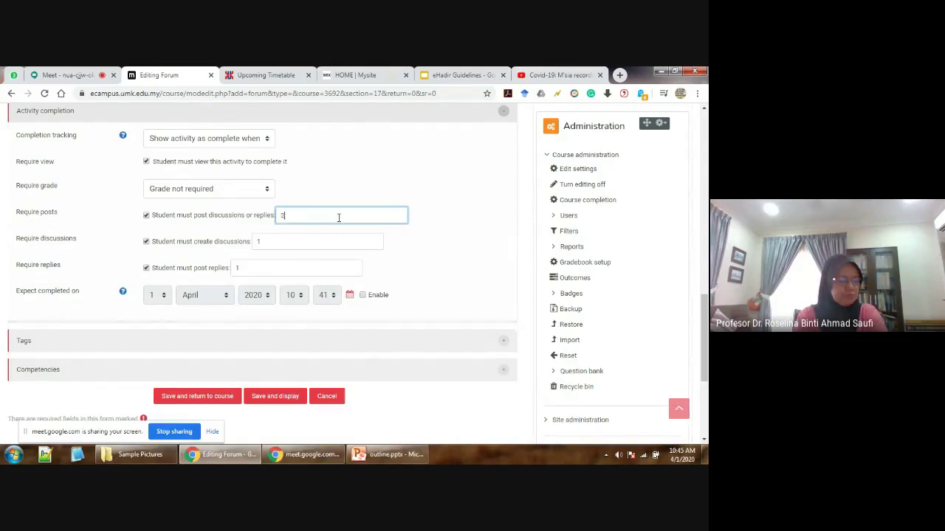
click(451, 241)
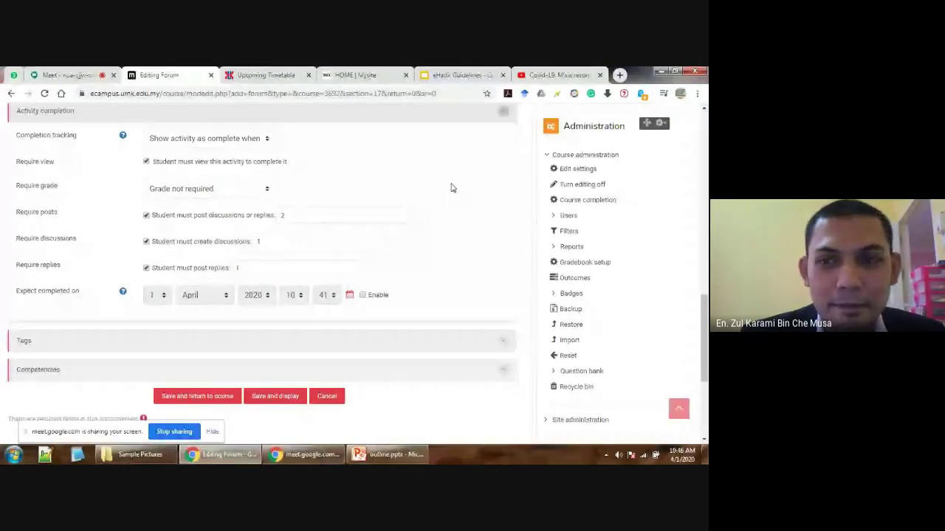
- Save the DISCUSSION forum with its completion conditions and return to the course page
mouse_move(702, 310)
mouse_down()
mouse_move(701, 355)
mouse_move(705, 151)
mouse_move(689, 300)
mouse_up()
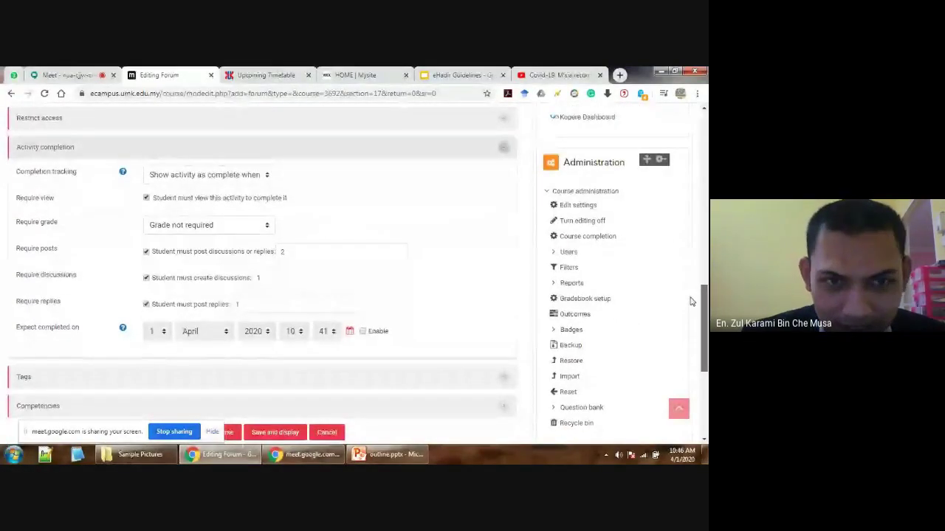
drag(705, 303, 705, 323)
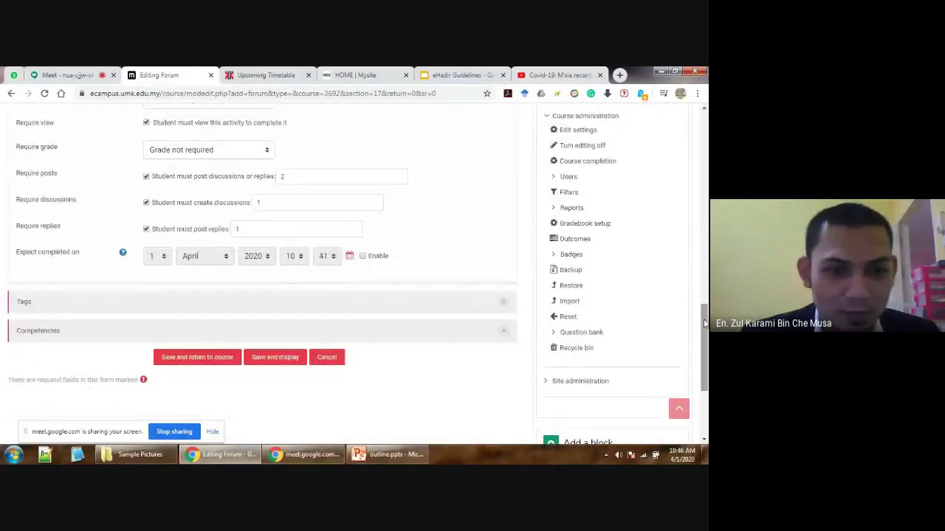
click(200, 363)
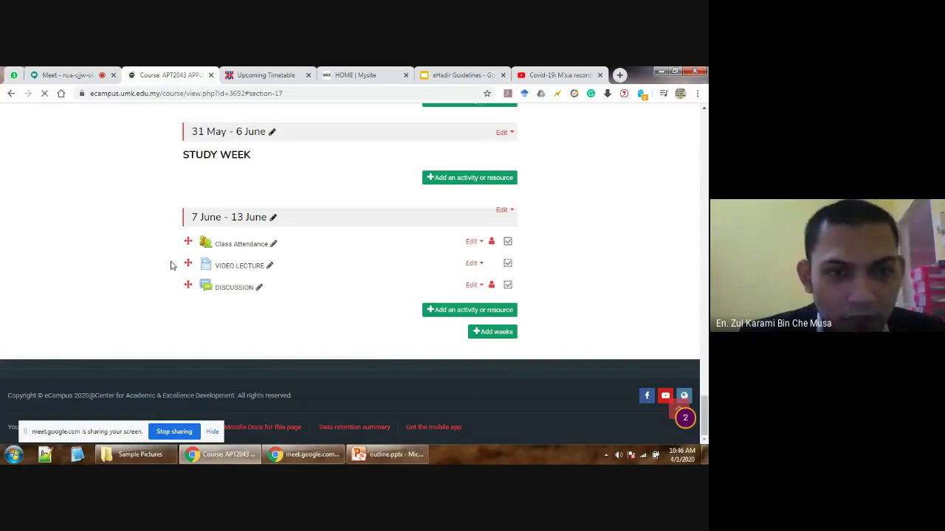
- Move Class Attendance below DISCUSSION in the 7 June - 13 June week
drag(225, 244, 190, 282)
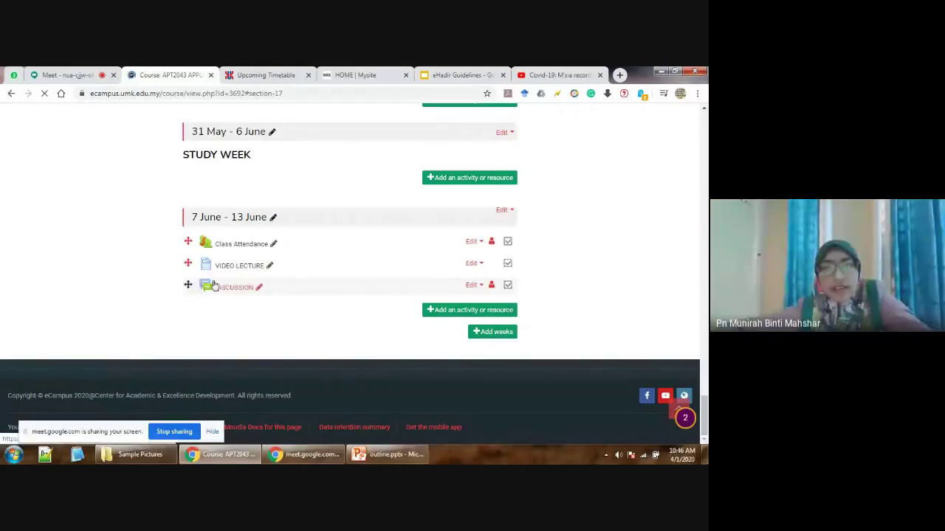
click(66, 74)
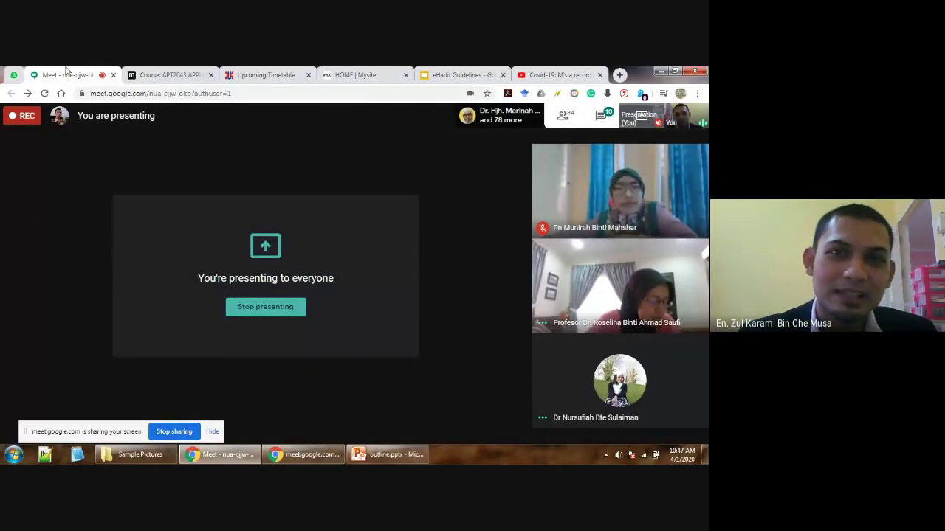
click(166, 71)
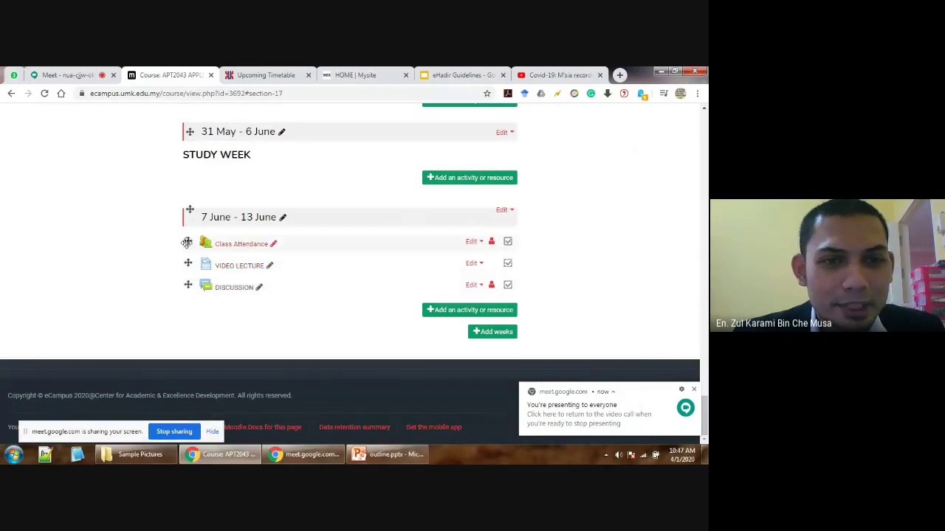
drag(185, 265, 185, 286)
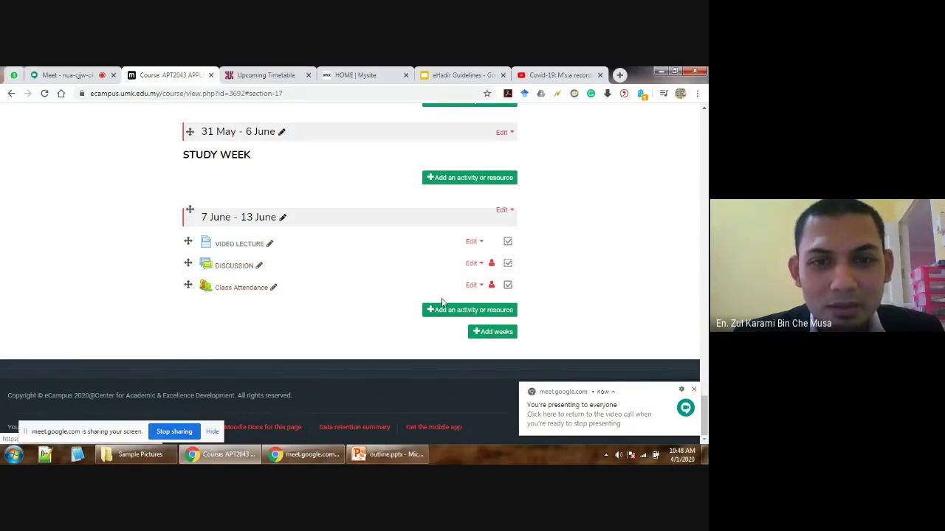
- Open the settings of the Class Attendance activity and expand its Restrict access section
click(474, 287)
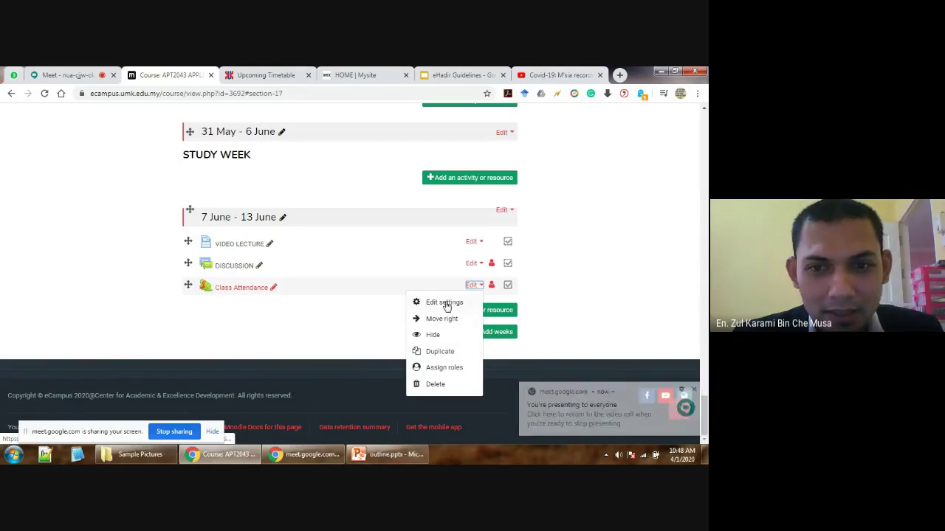
click(445, 303)
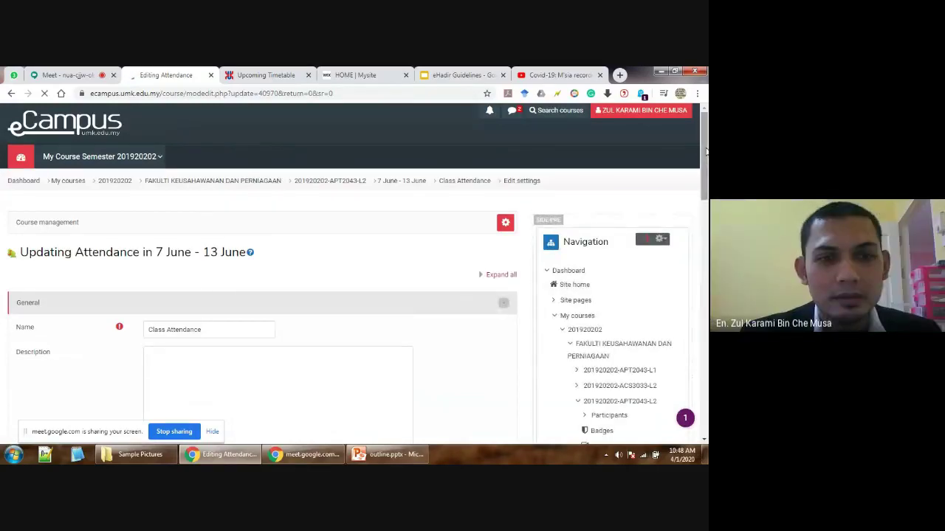
drag(705, 165, 699, 263)
click(505, 170)
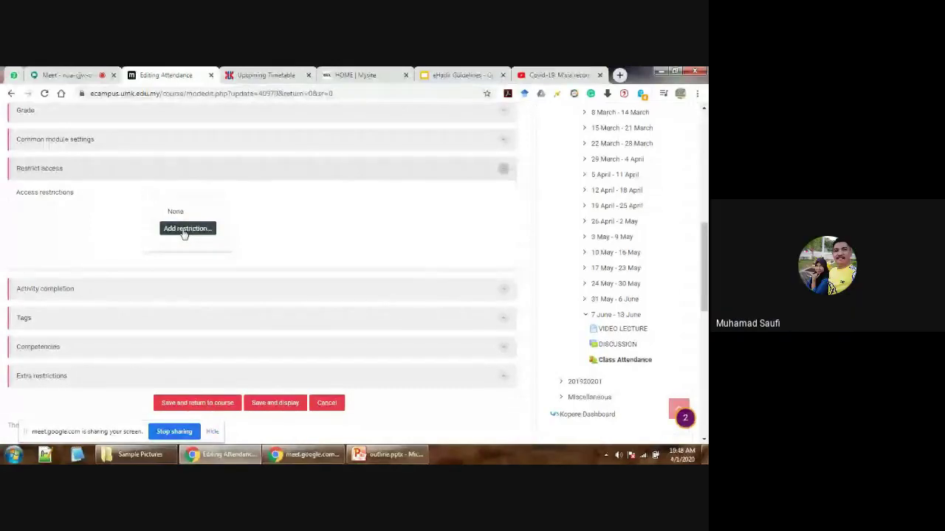
- Check the Google Meet call and go back to the beginning of the Class Attendance settings form
click(83, 72)
mouse_move(327, 233)
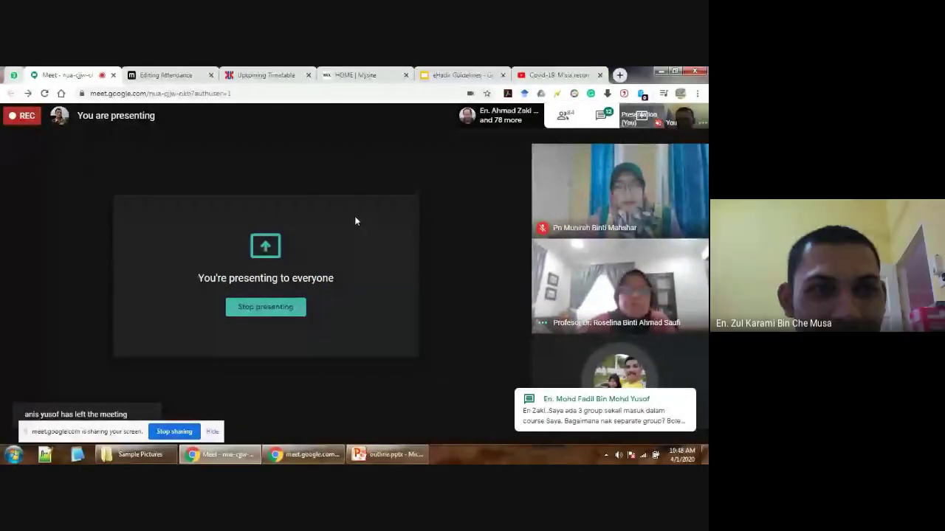
click(166, 74)
scroll(280, 137, up, 15)
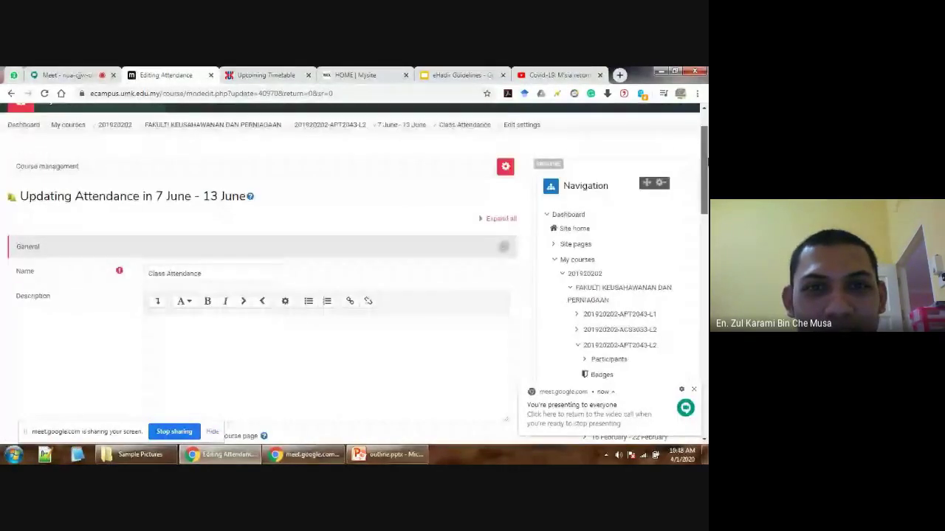
- Return to the 201920202-APT2043-L2 course page, find its 7 June - 13 June week and dismiss the Google Meet notification
click(310, 130)
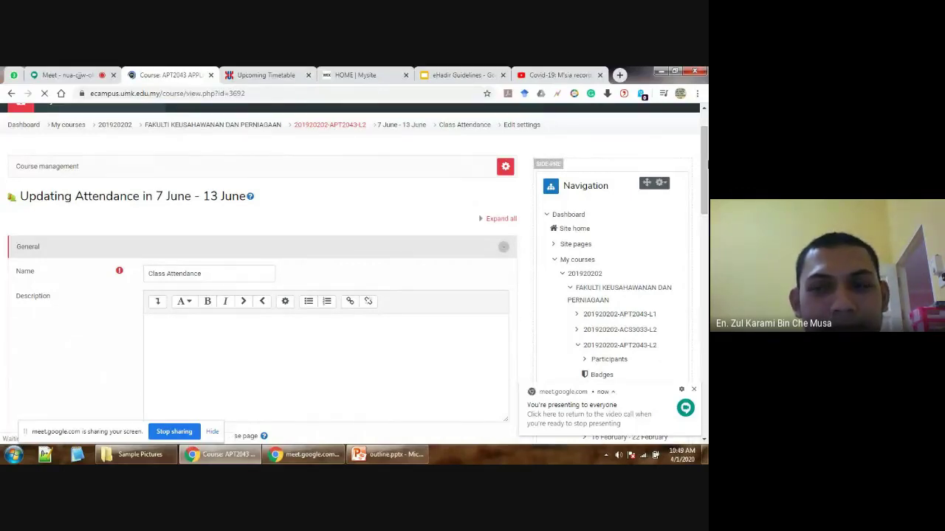
drag(705, 137, 707, 421)
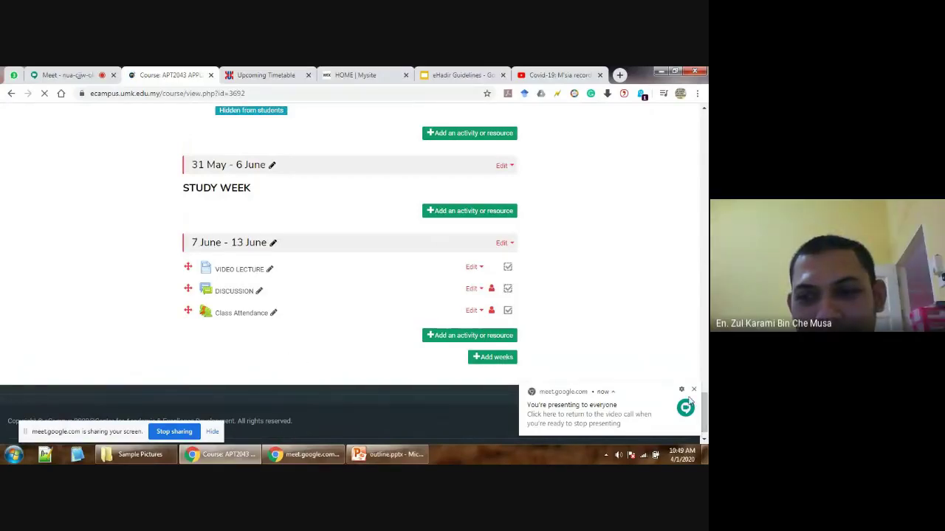
click(693, 390)
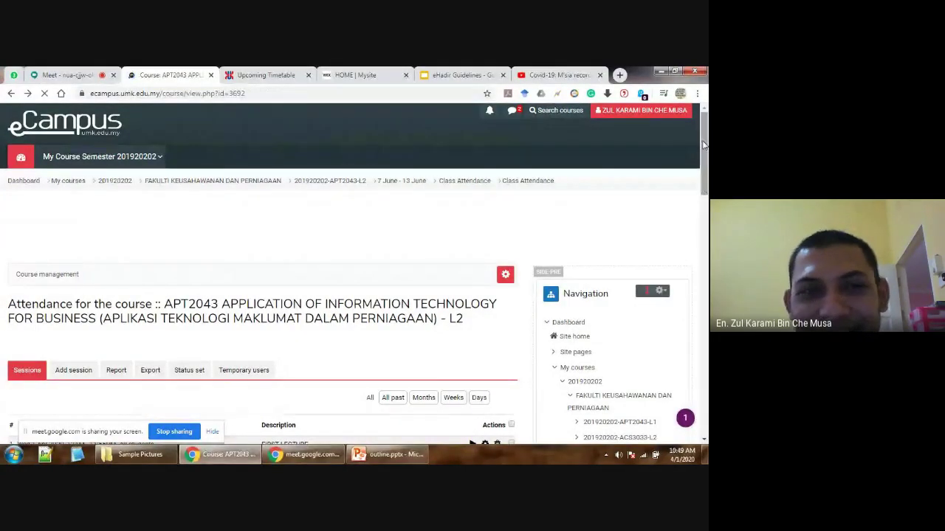
scroll(707, 247, down, 4)
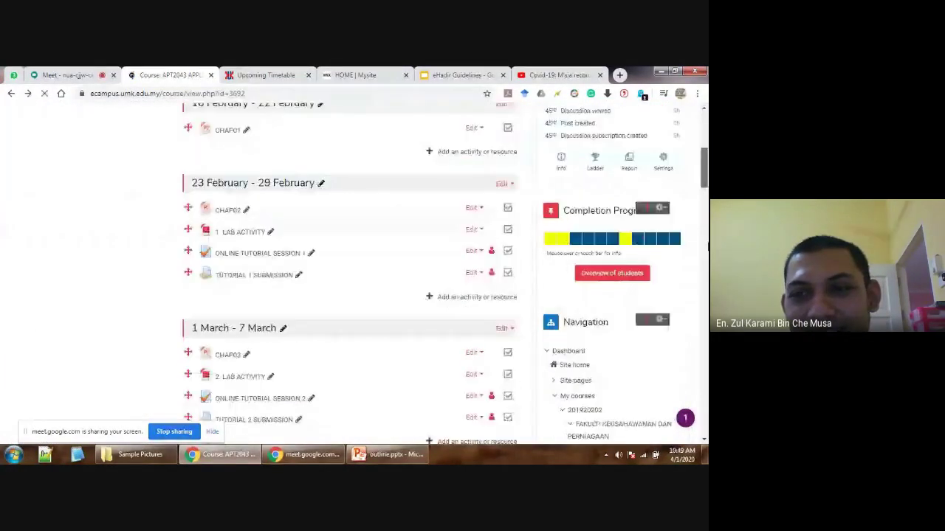
scroll(566, 441, down, 20)
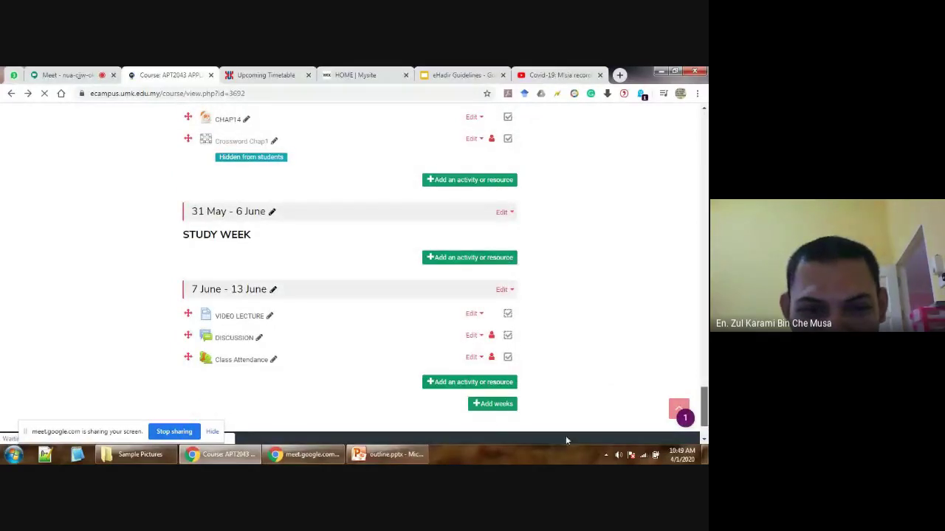
scroll(465, 347, down, 2)
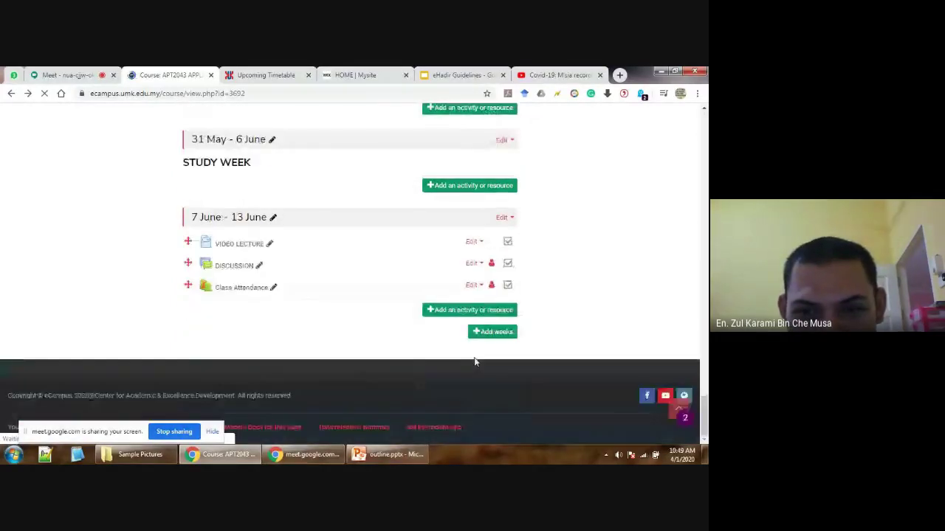
- Open the settings of Class Attendance in the 7 June - 13 June week and expand the Restrict access section
click(473, 286)
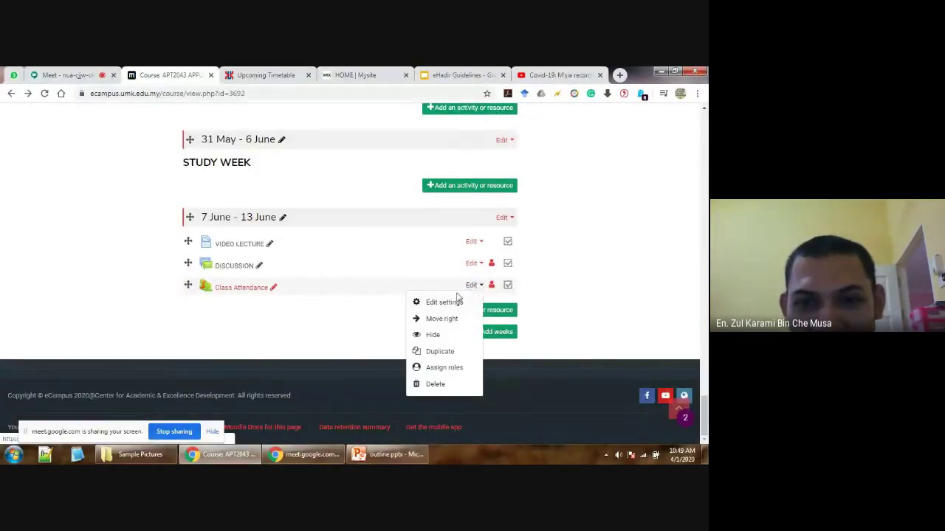
click(442, 302)
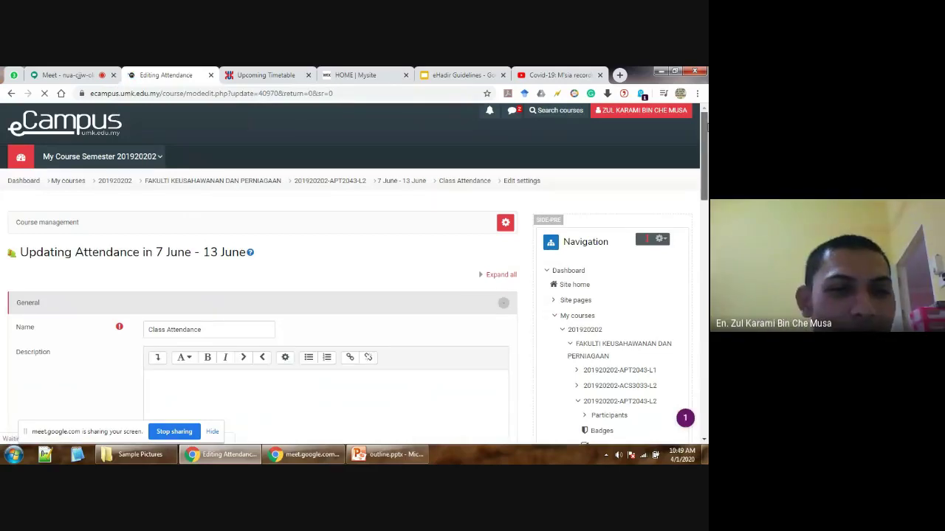
scroll(355, 273, down, 10)
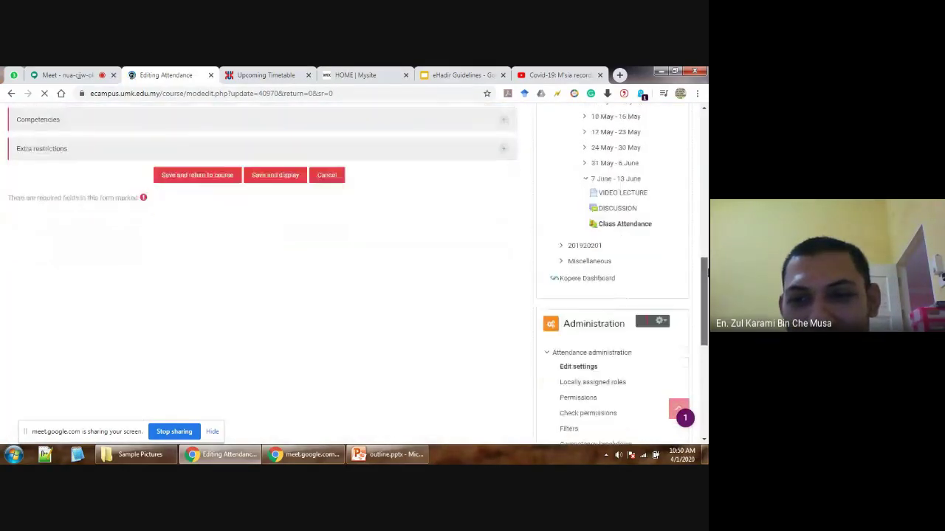
scroll(355, 273, down, 1)
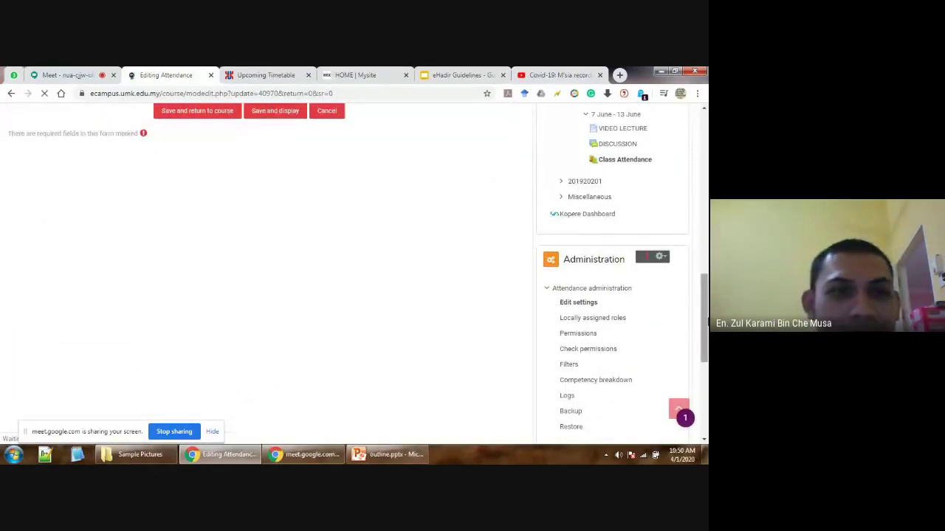
scroll(266, 273, up, 5)
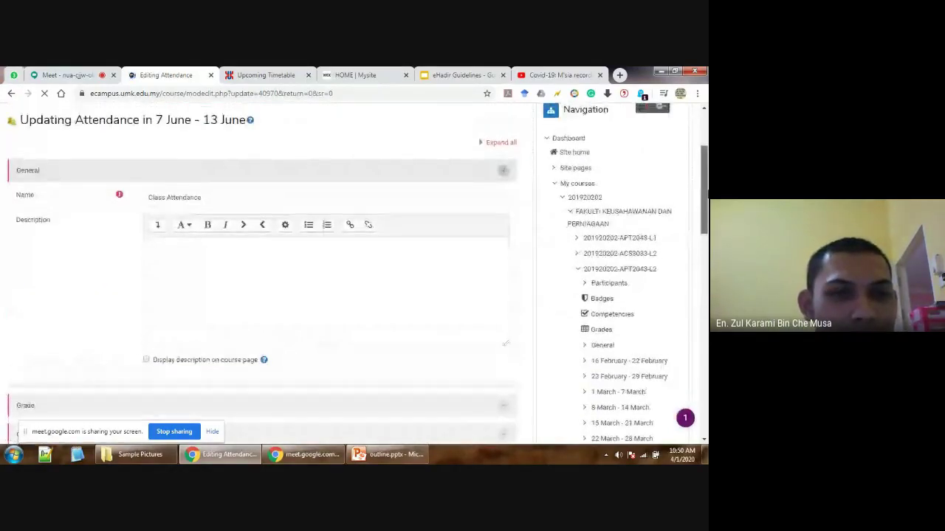
scroll(510, 220, down, 5)
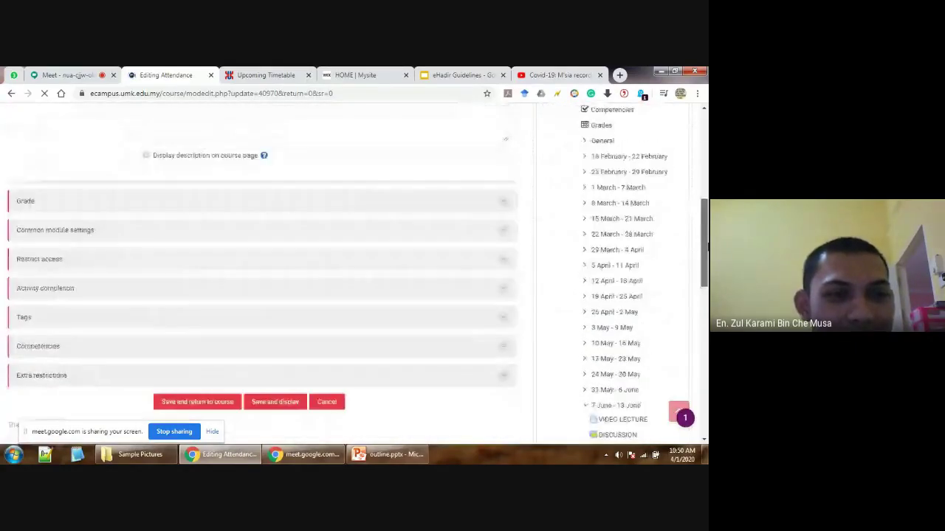
click(504, 206)
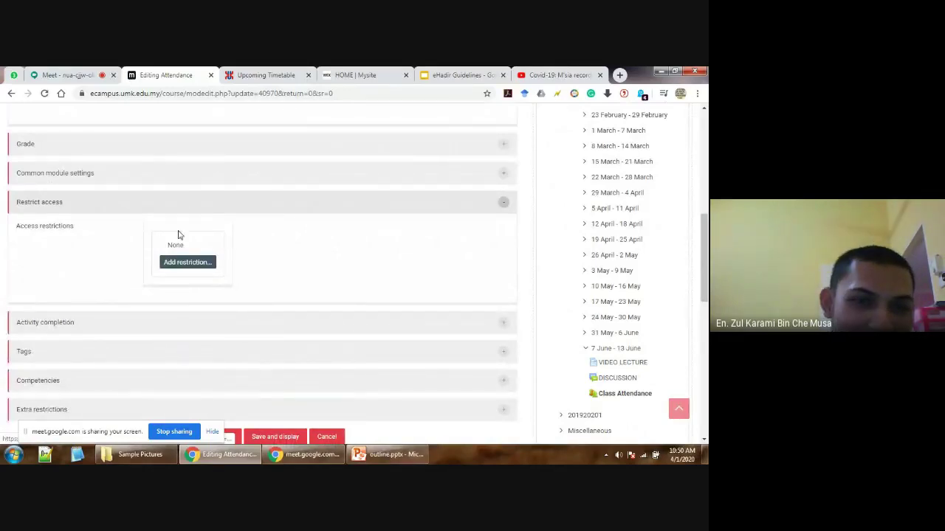
- Add an activity completion restriction to Class Attendance requiring that VIDEO LECTURE must be marked complete
click(174, 262)
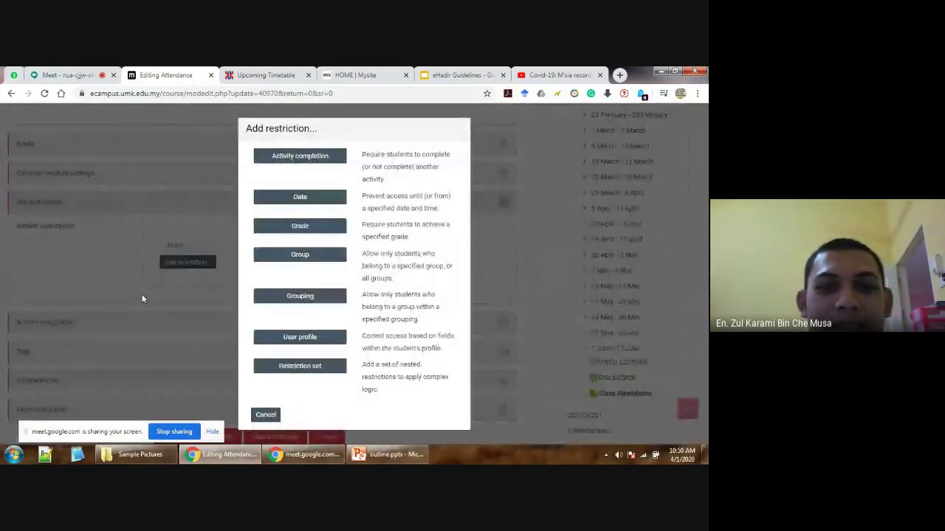
click(327, 159)
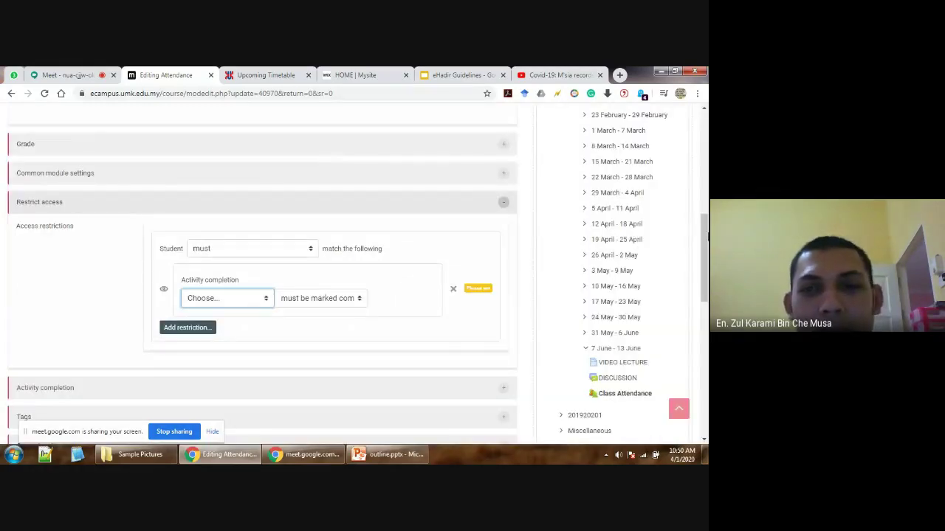
drag(705, 244, 705, 266)
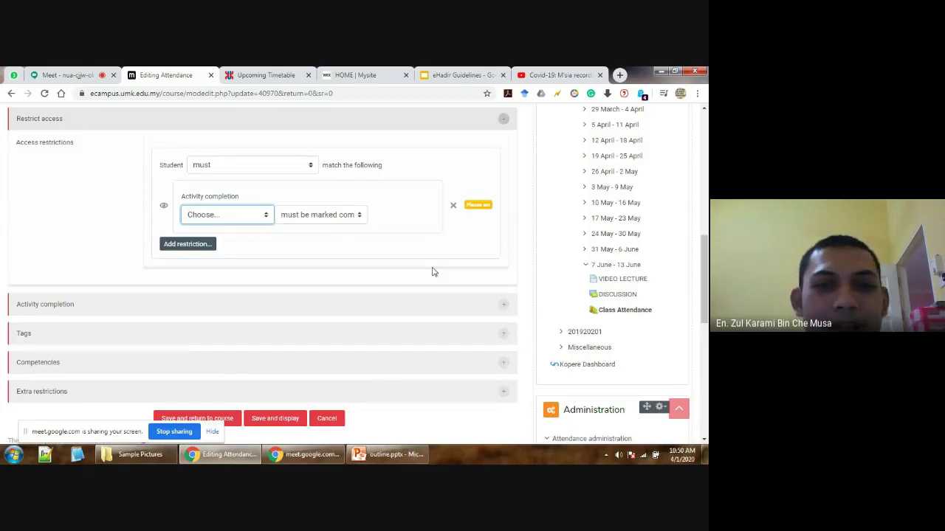
click(254, 220)
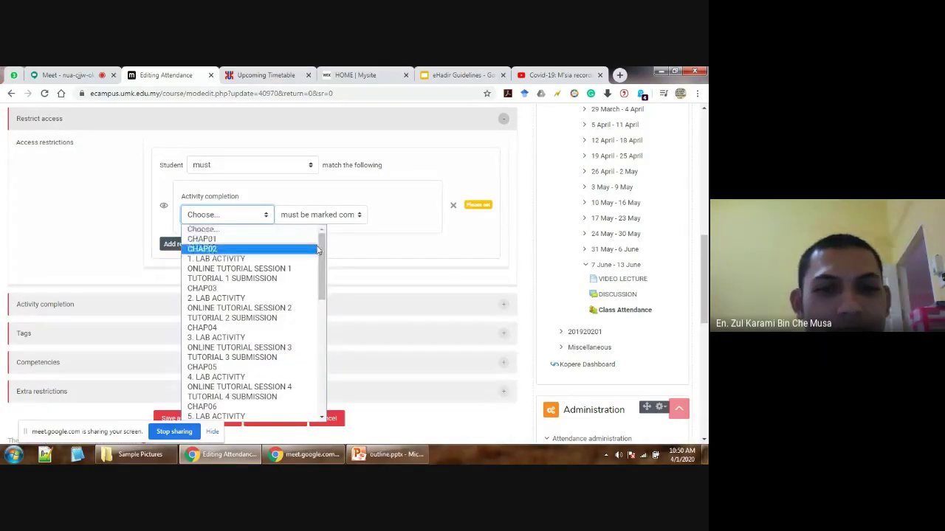
drag(321, 267, 332, 382)
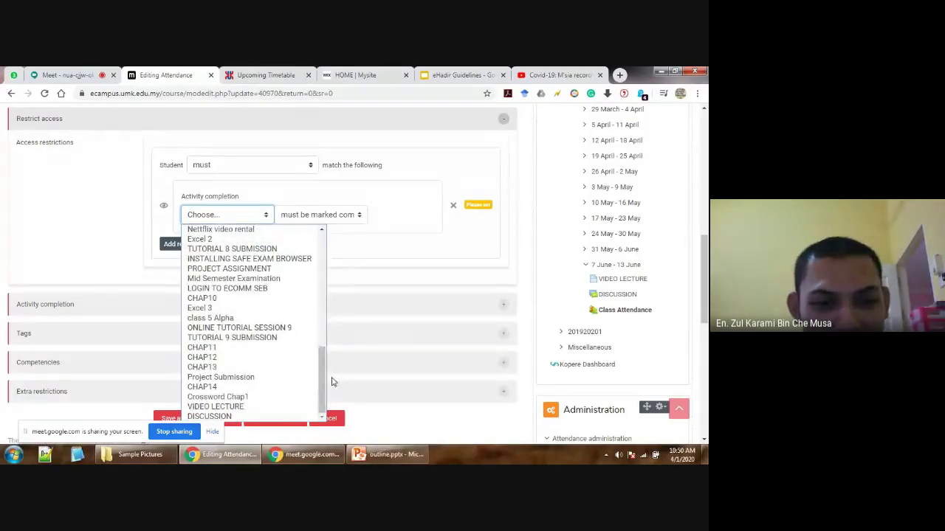
click(259, 407)
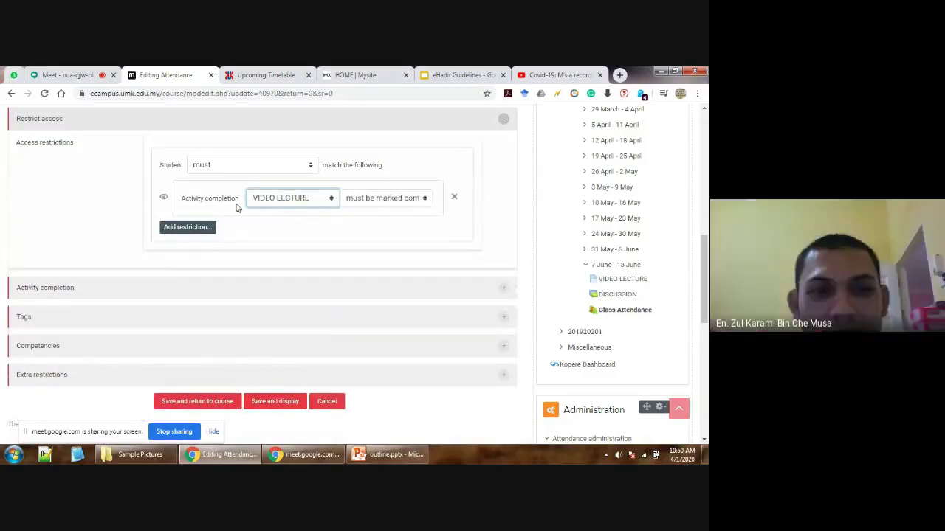
click(422, 206)
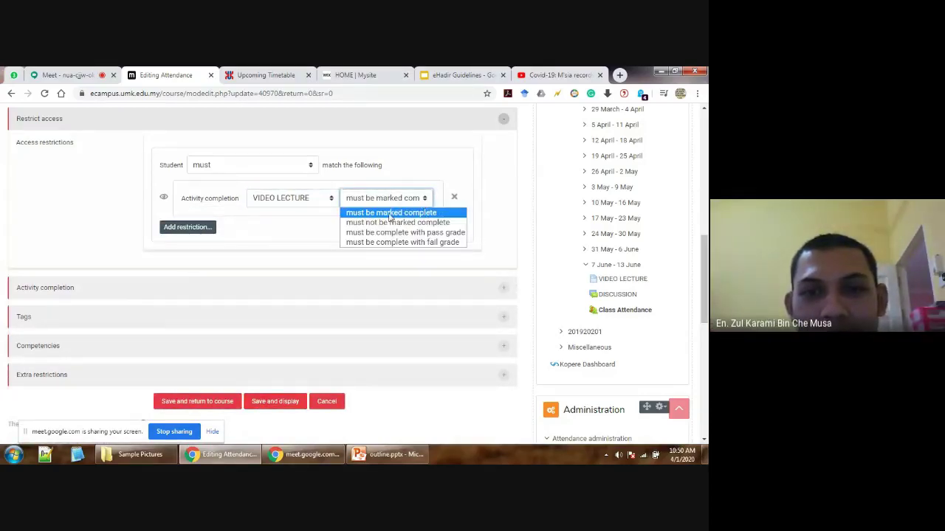
click(94, 215)
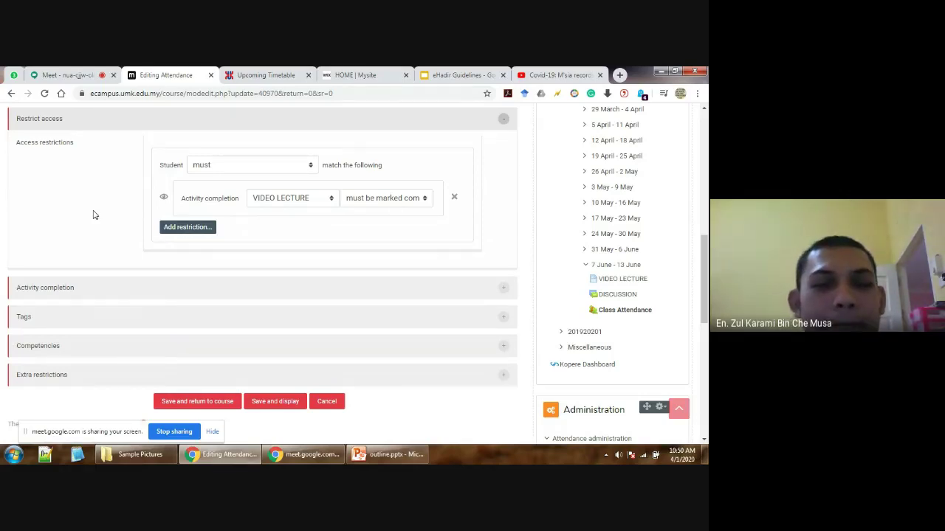
- Add a second activity completion restriction requiring that DISCUSSION must be marked complete
click(174, 233)
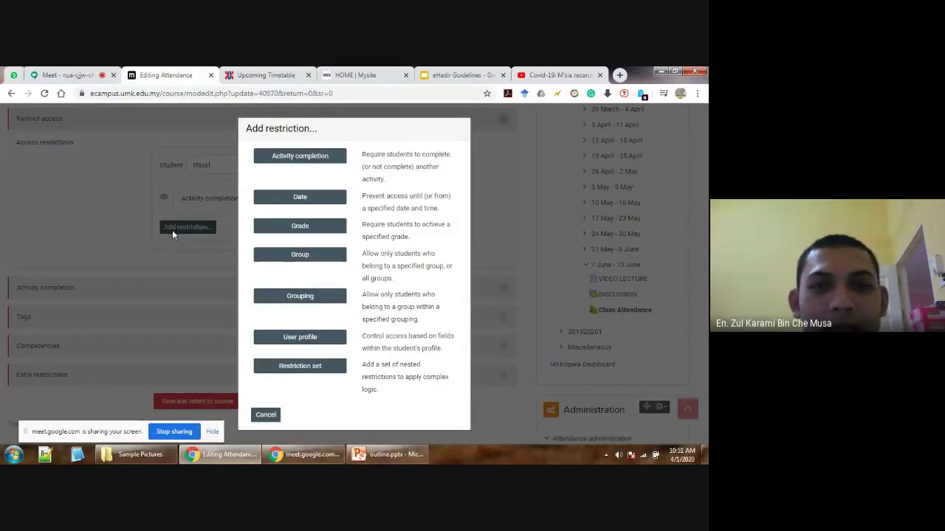
click(299, 156)
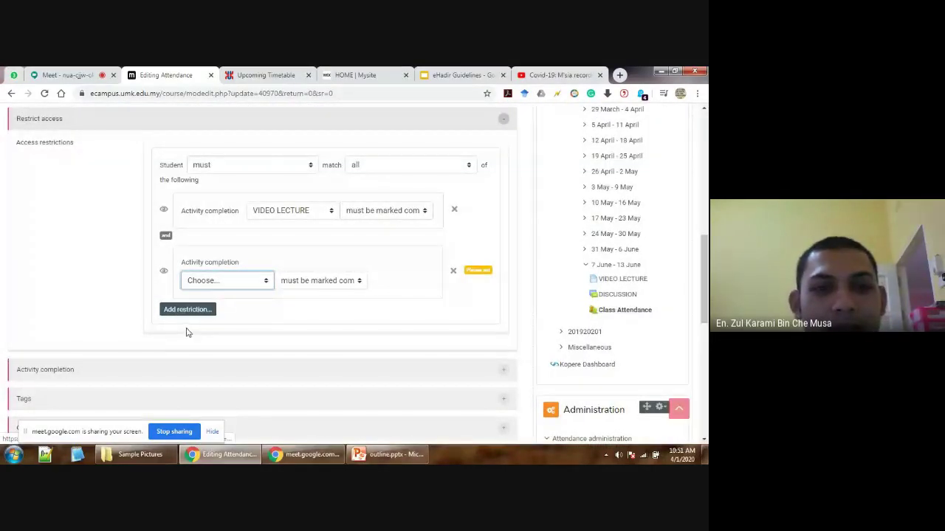
click(264, 282)
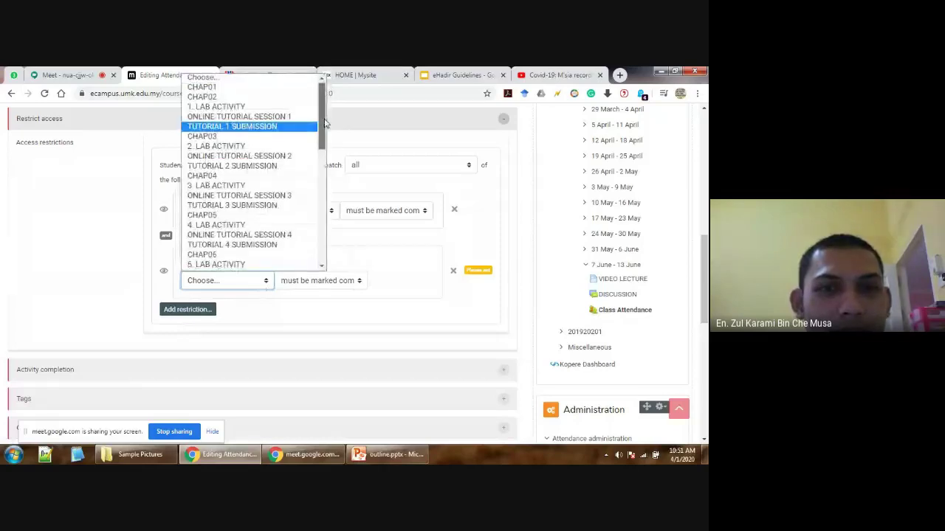
drag(325, 123, 325, 262)
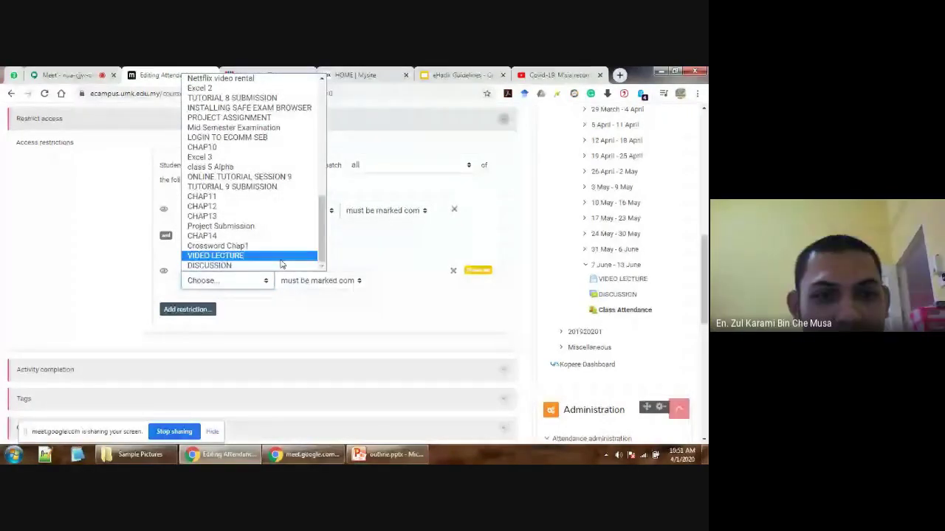
click(255, 266)
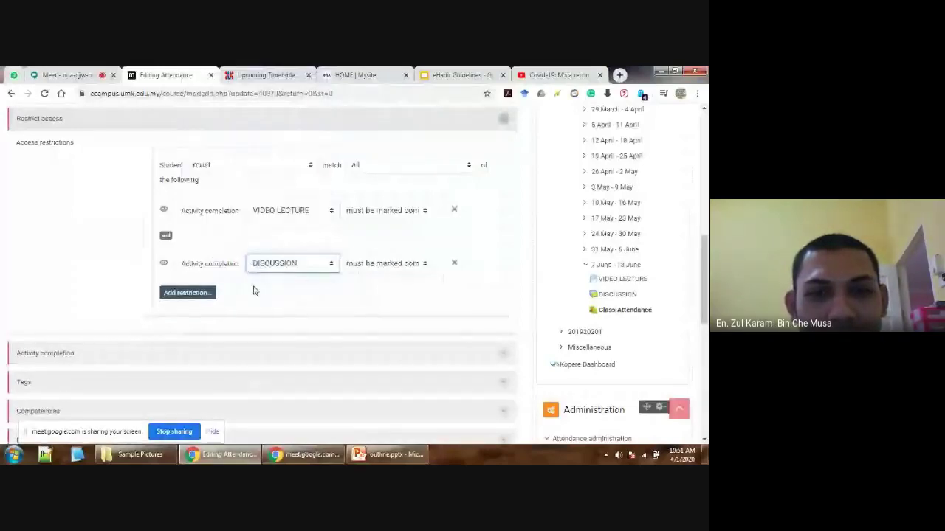
click(365, 268)
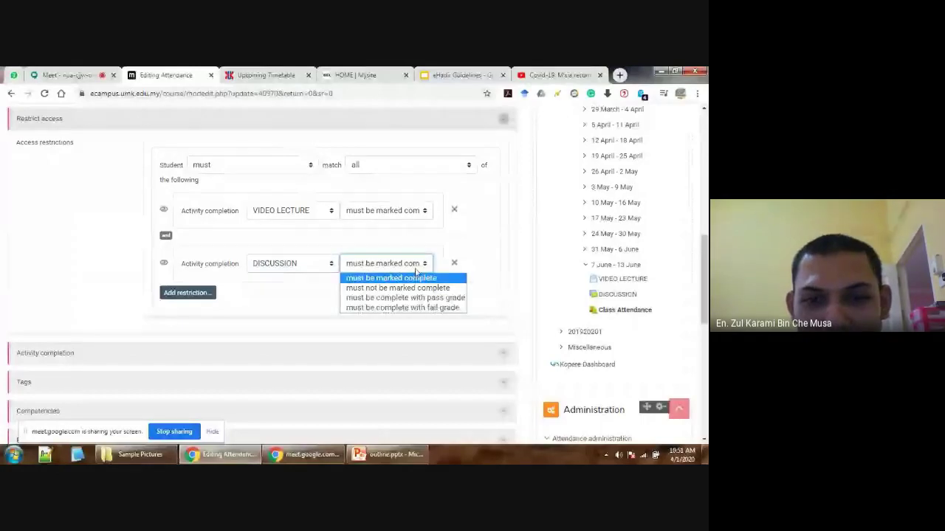
click(422, 278)
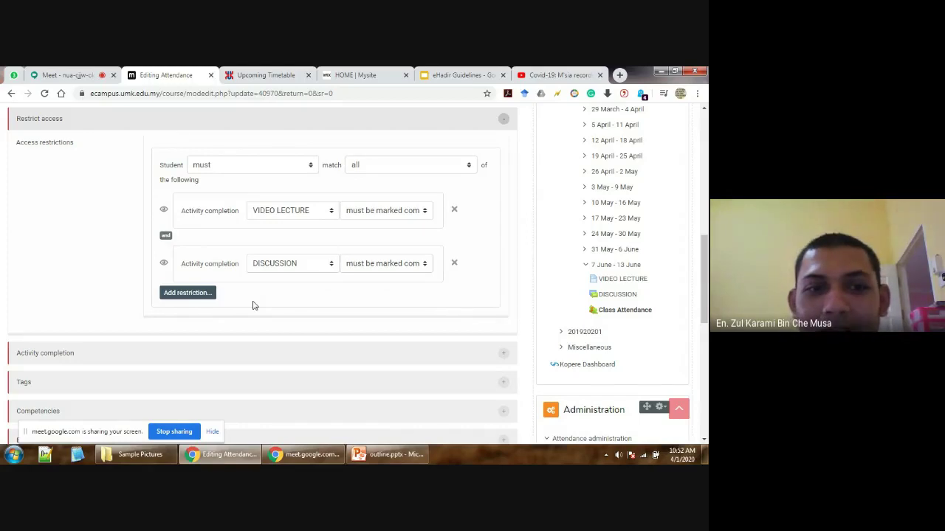
- Check the Google Meet call, and save the Class Attendance access restrictions with a return to the course page
click(66, 75)
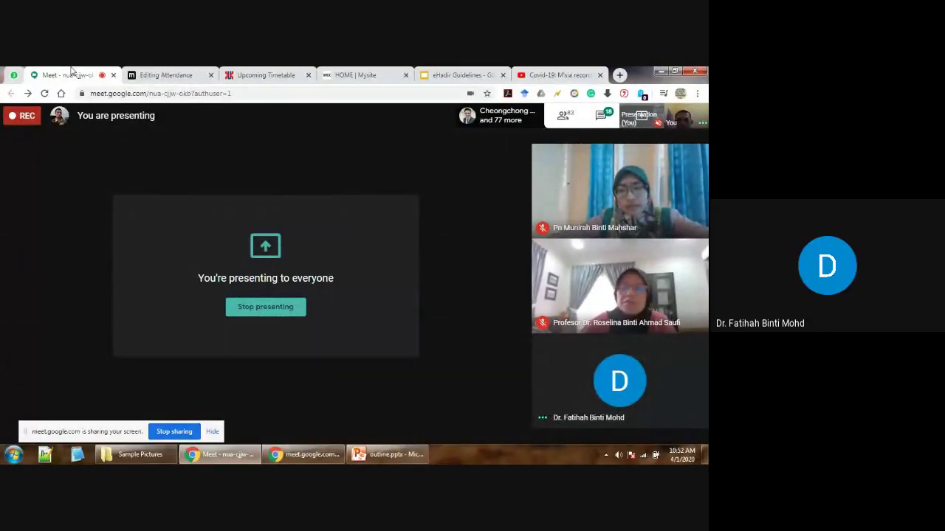
click(177, 71)
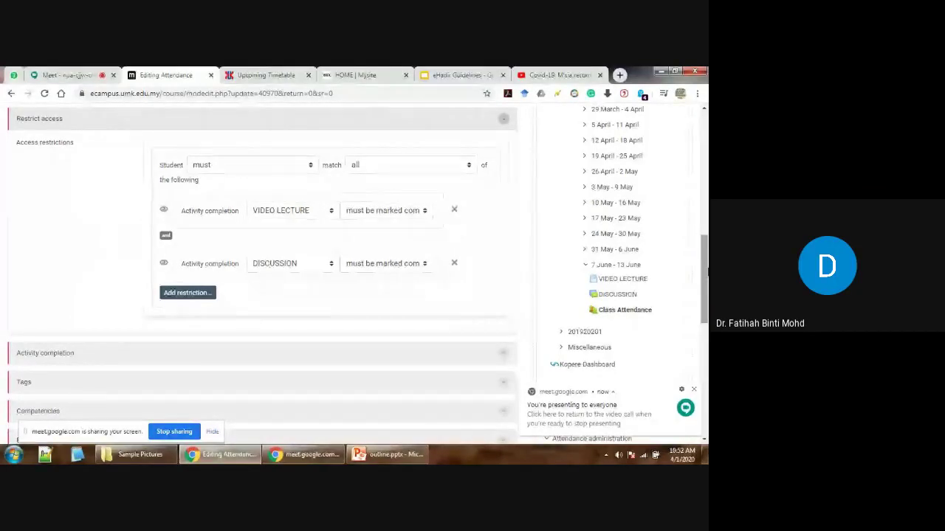
drag(706, 272, 706, 282)
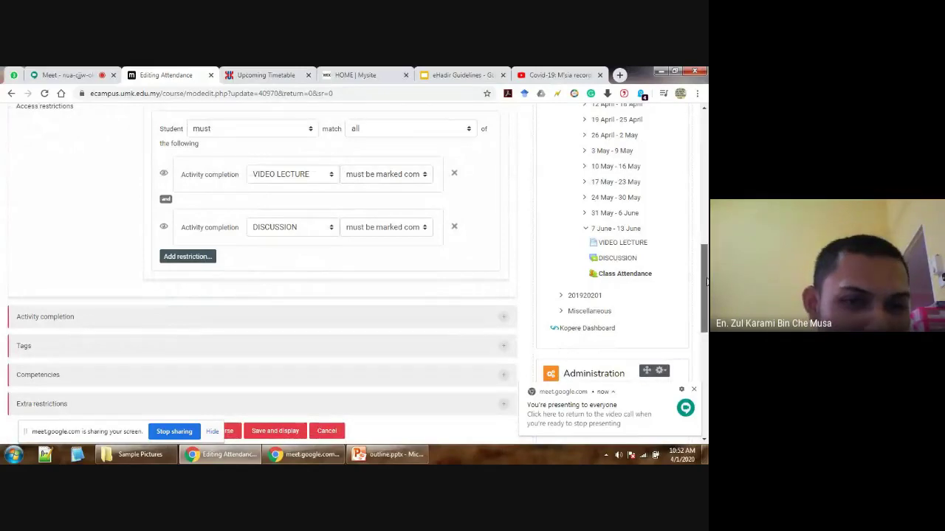
drag(706, 282, 705, 302)
scroll(267, 339, up, 4)
scroll(267, 339, down, 5)
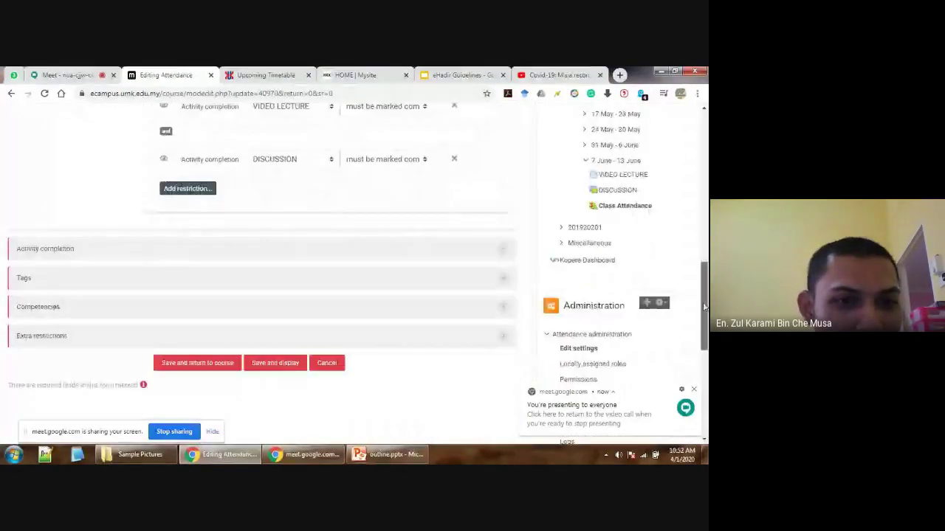
click(185, 256)
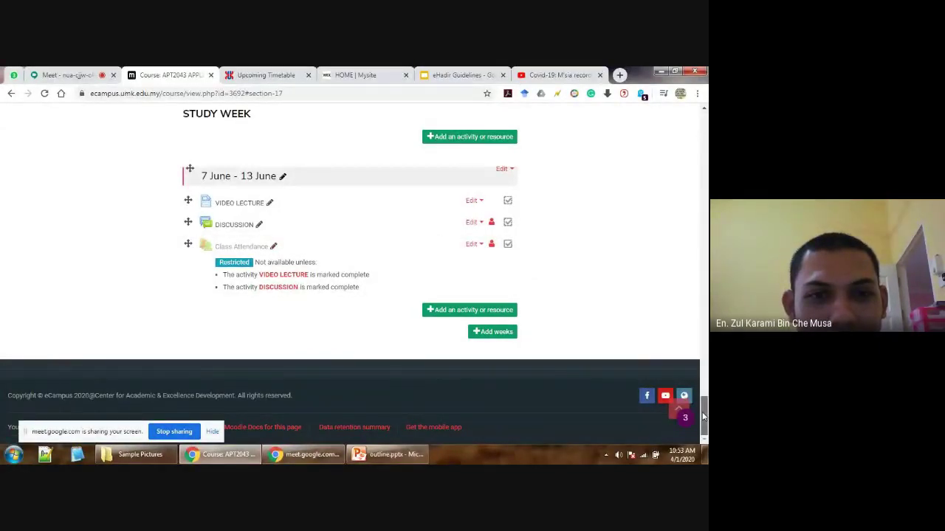
- Switch to the Student role in the APT2043-L2 course
drag(703, 418, 704, 122)
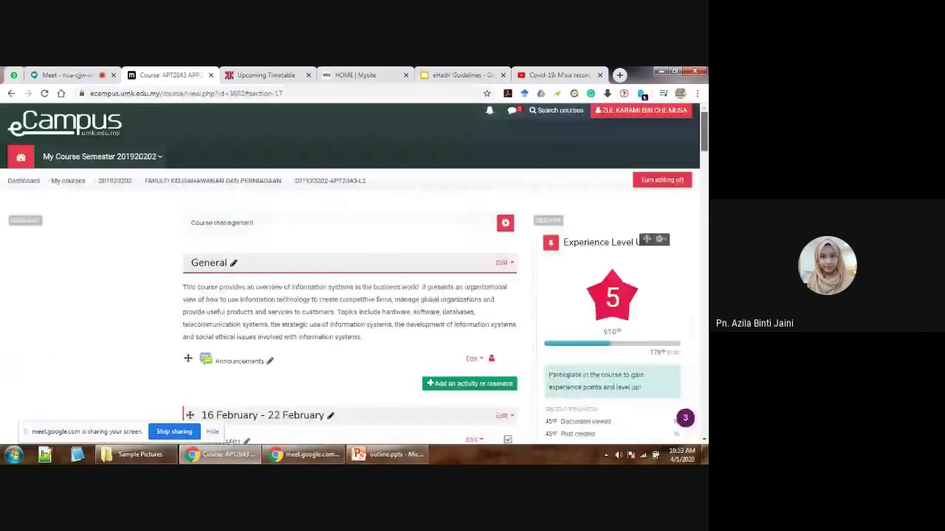
click(630, 112)
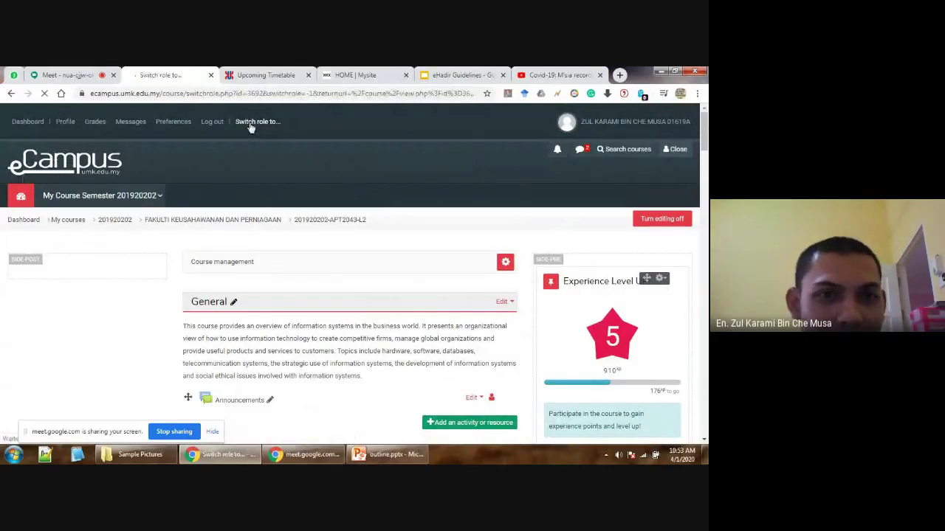
scroll(374, 154, down, 3)
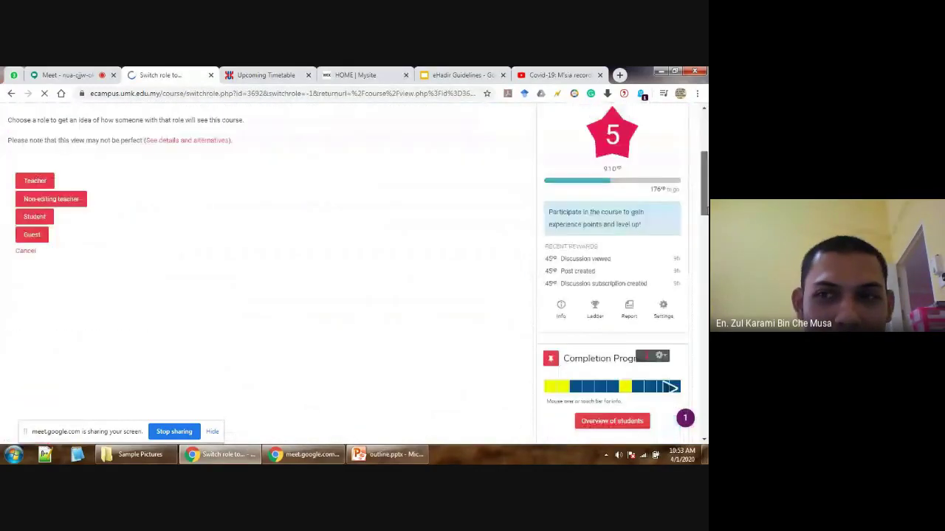
click(29, 208)
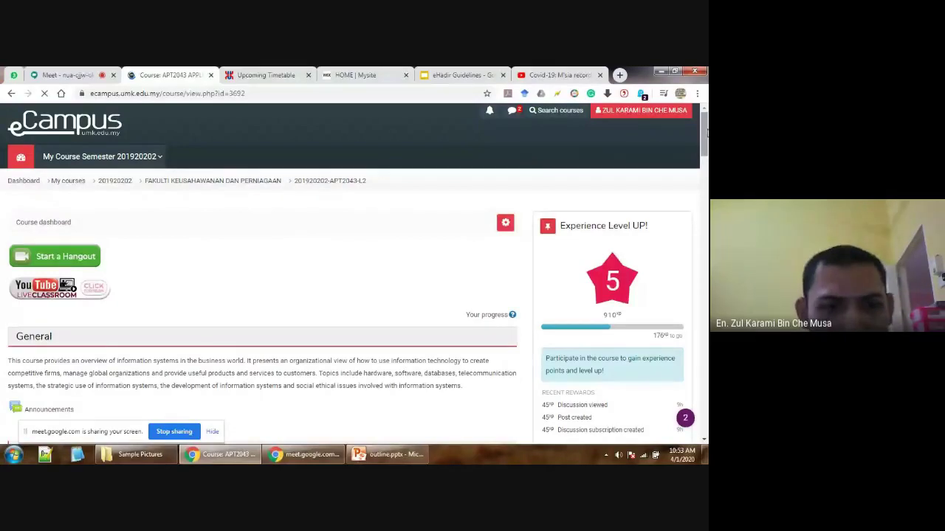
- Open VIDEO LECTURE in the 7 June - 13 June week, start its embedded video and pause it
drag(706, 132, 705, 429)
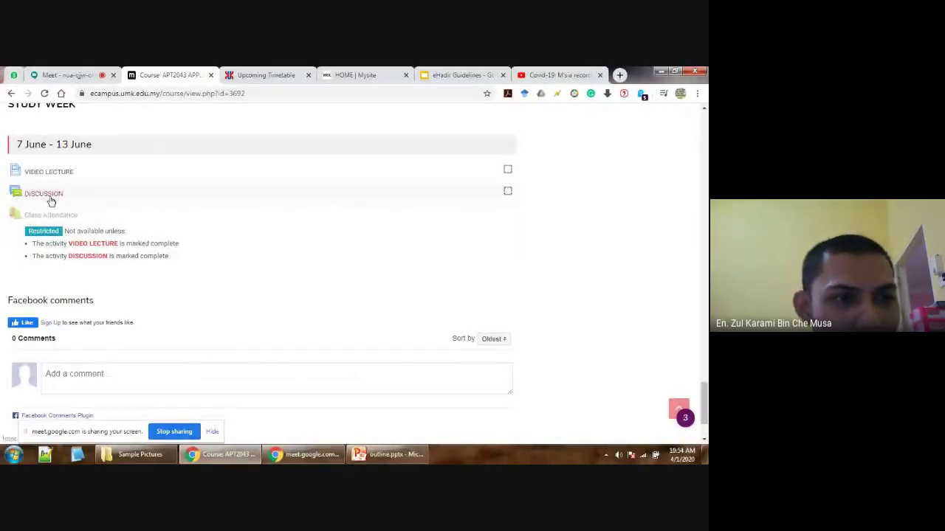
click(62, 177)
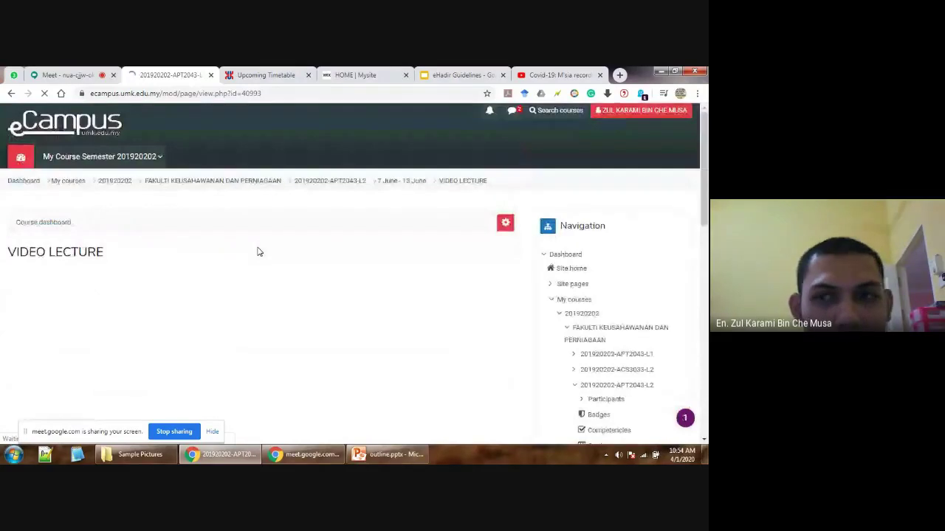
scroll(354, 275, down, 1)
scroll(148, 267, down, 1)
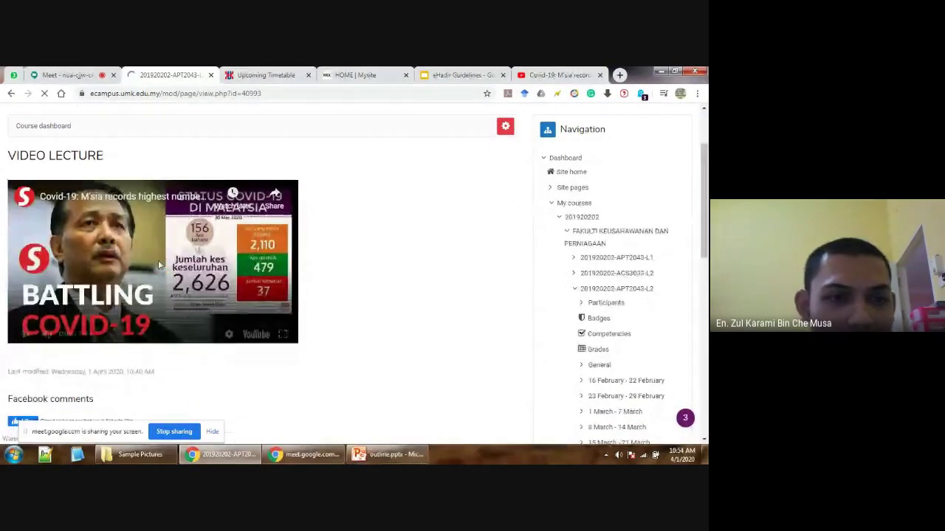
click(158, 260)
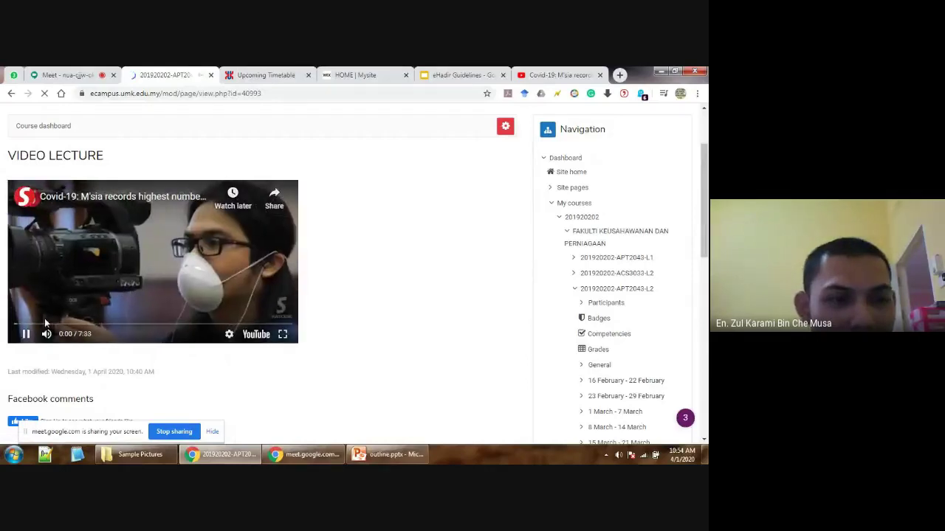
key(space)
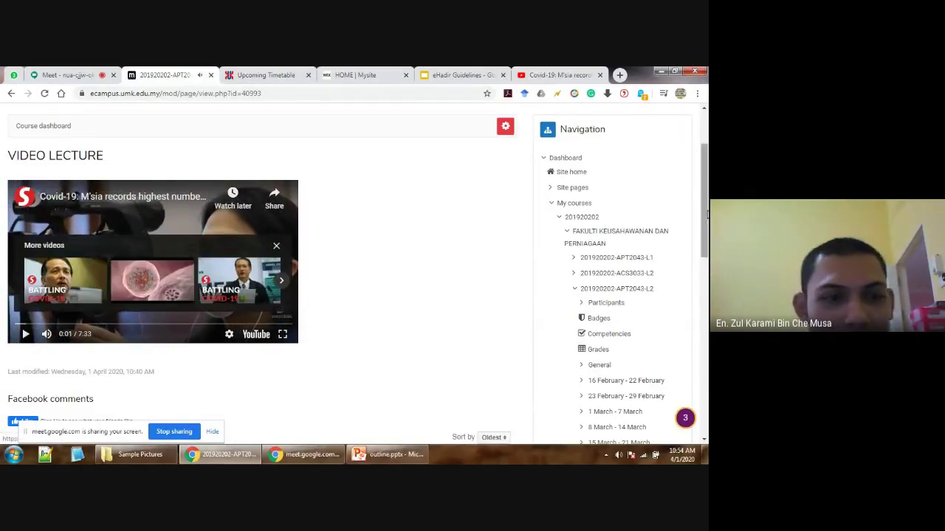
- Return to the APT2043-L2 course page and check the completion boxes and Class Attendance restriction in the 7 June - 13 June week
scroll(706, 214, up, 2)
click(341, 166)
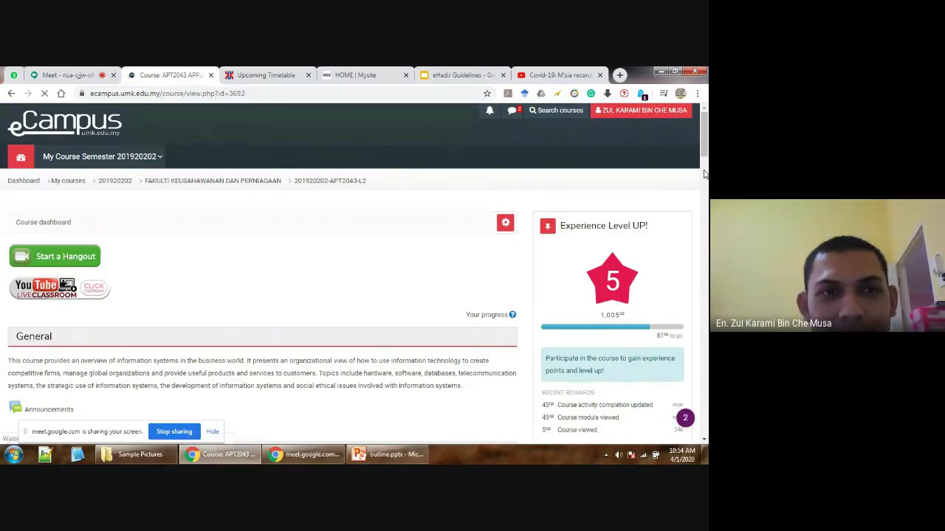
drag(704, 174, 705, 420)
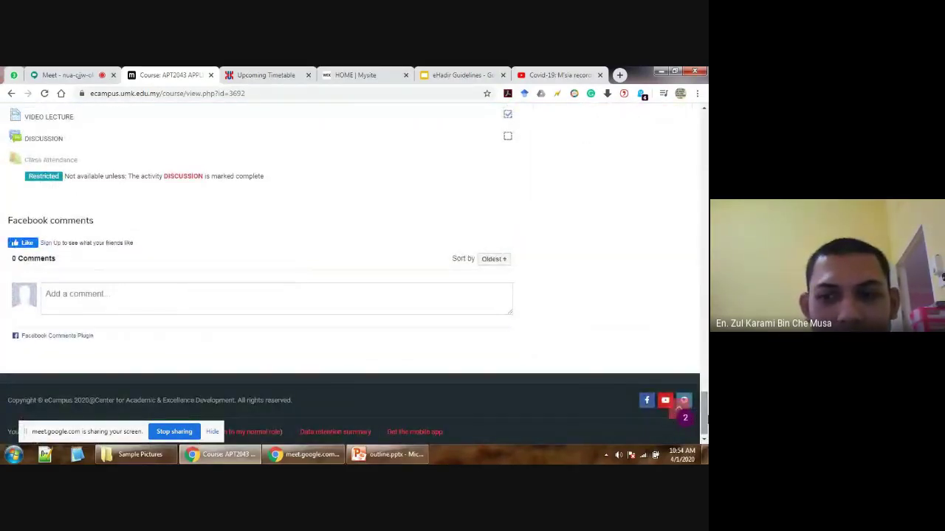
scroll(705, 413, up, 3)
scroll(231, 373, down, 1)
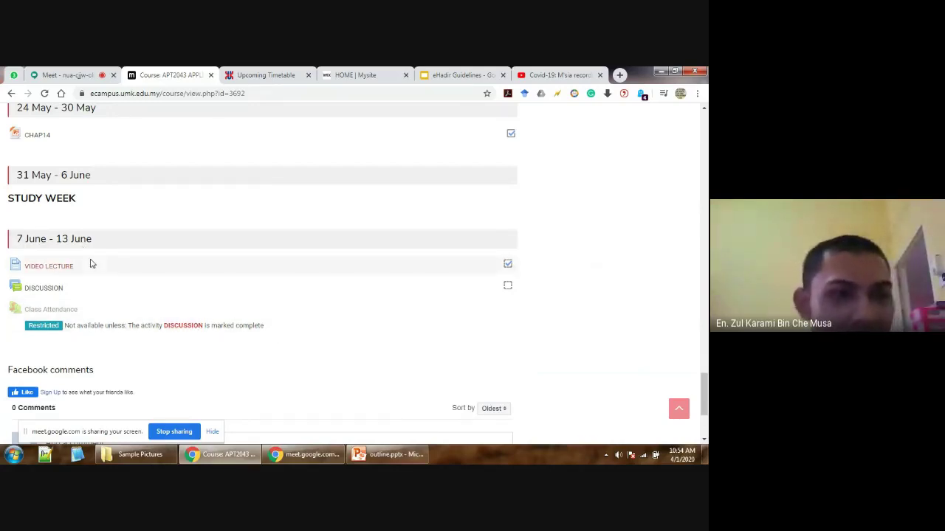
- Open the DISCUSSION forum in the 7 June - 13 June week and post the reply "this is the reply" to its topic
click(44, 289)
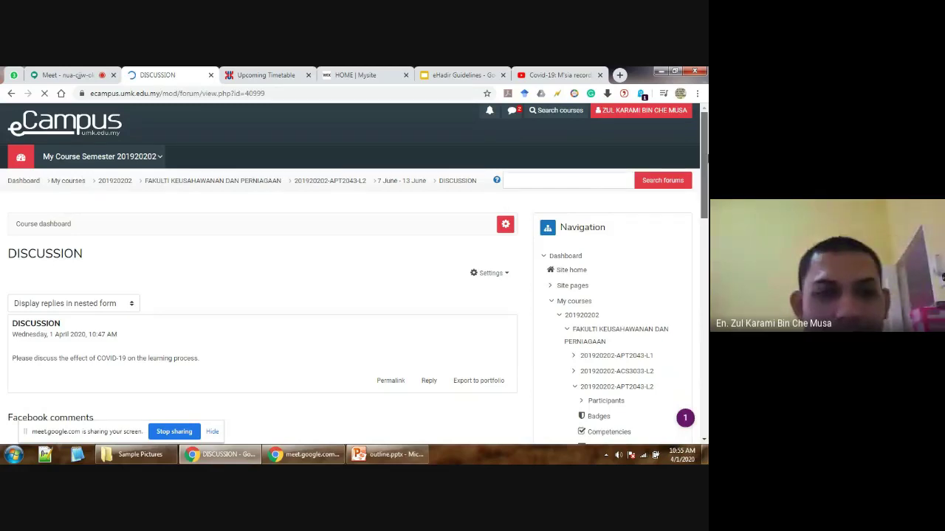
scroll(707, 195, down, 2)
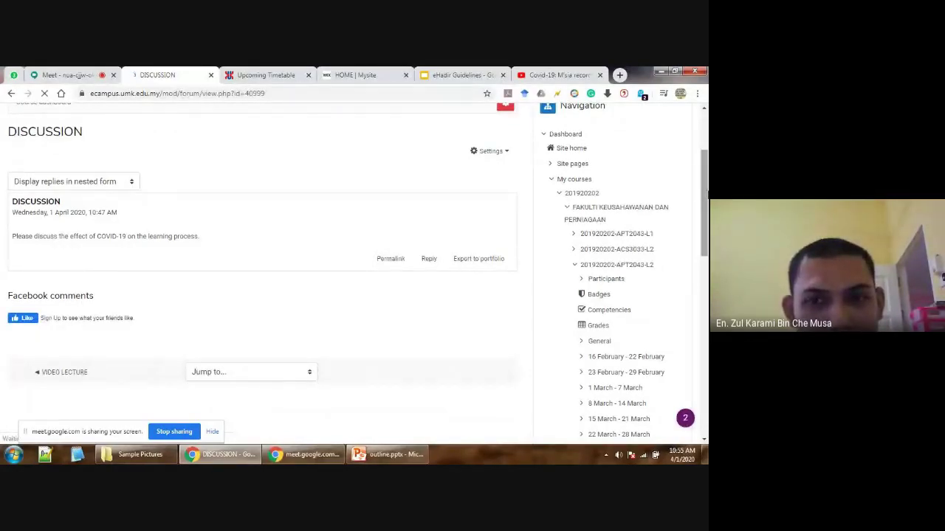
scroll(708, 194, down, 1)
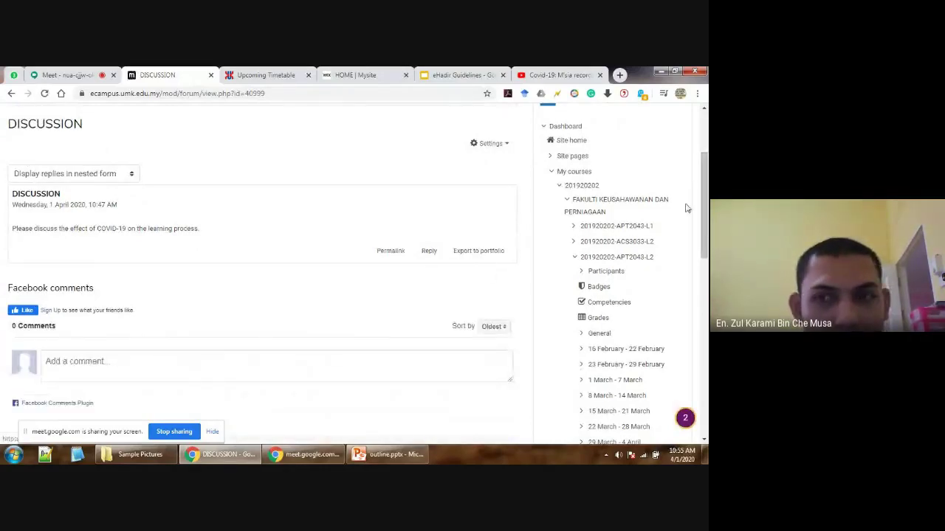
scroll(554, 266, up, 2)
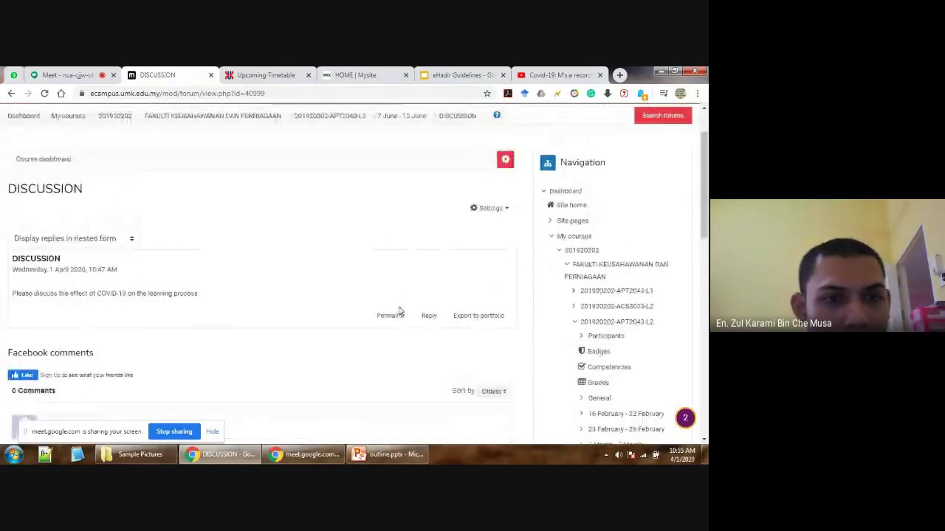
click(429, 322)
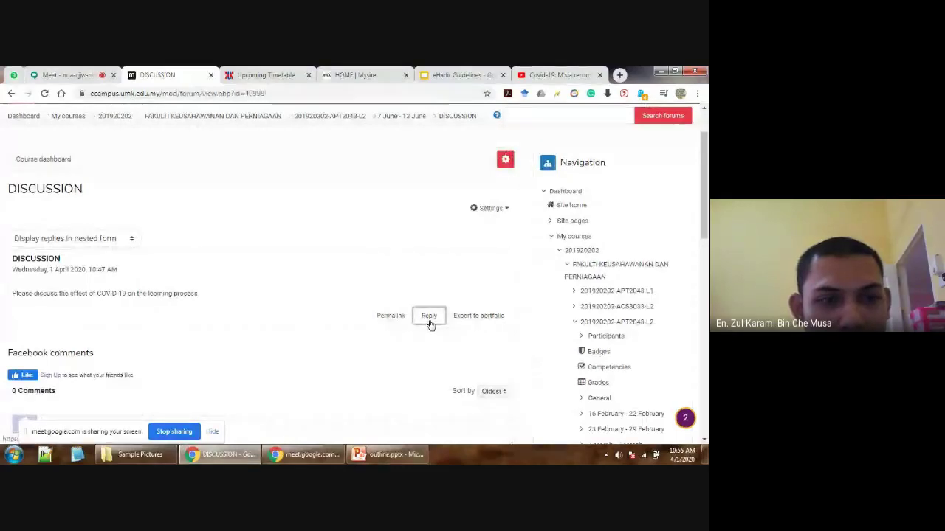
drag(706, 231, 706, 247)
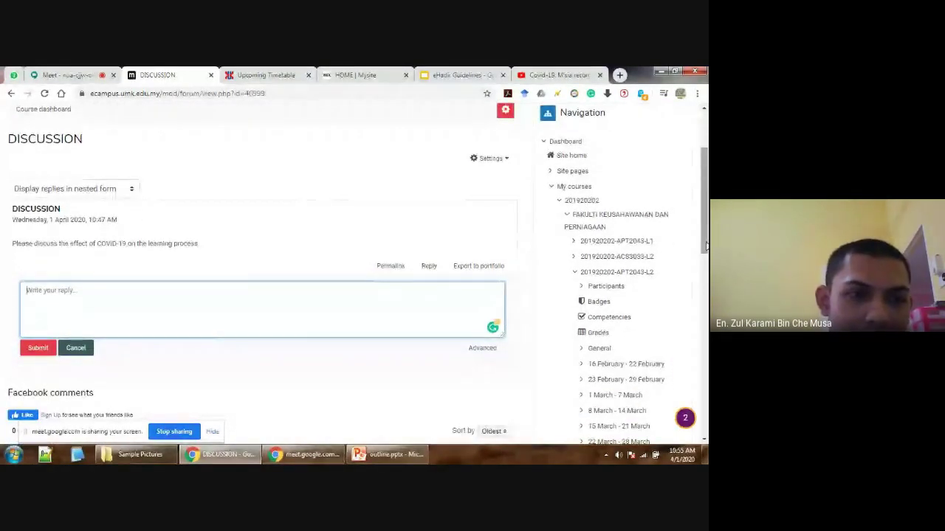
text(thi)
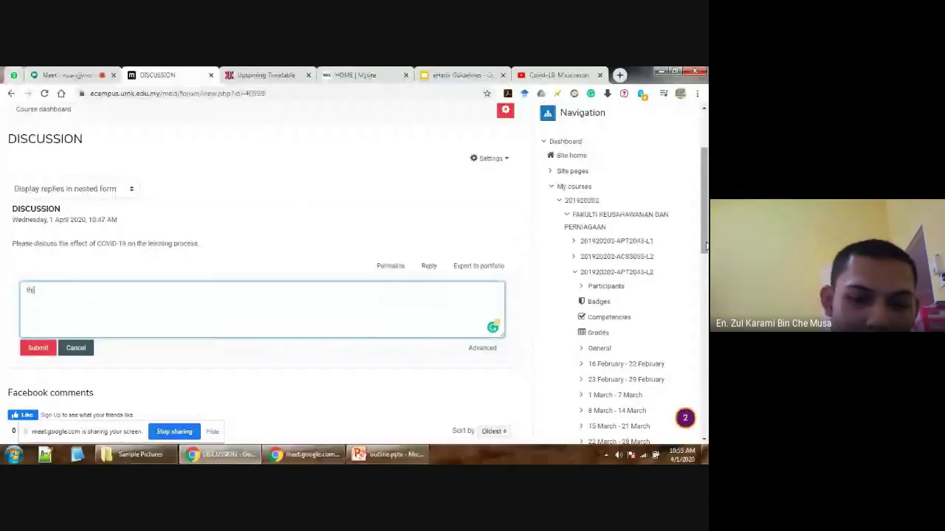
text(s is the reply)
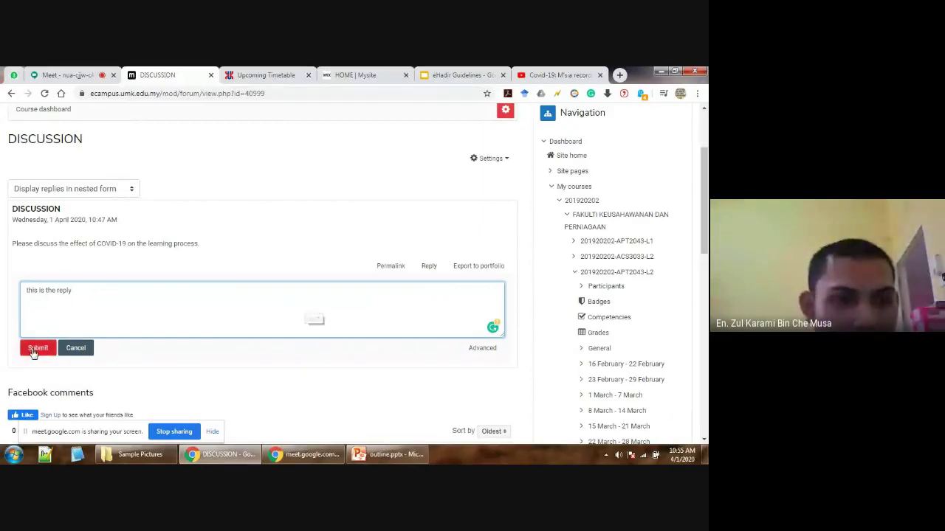
click(38, 350)
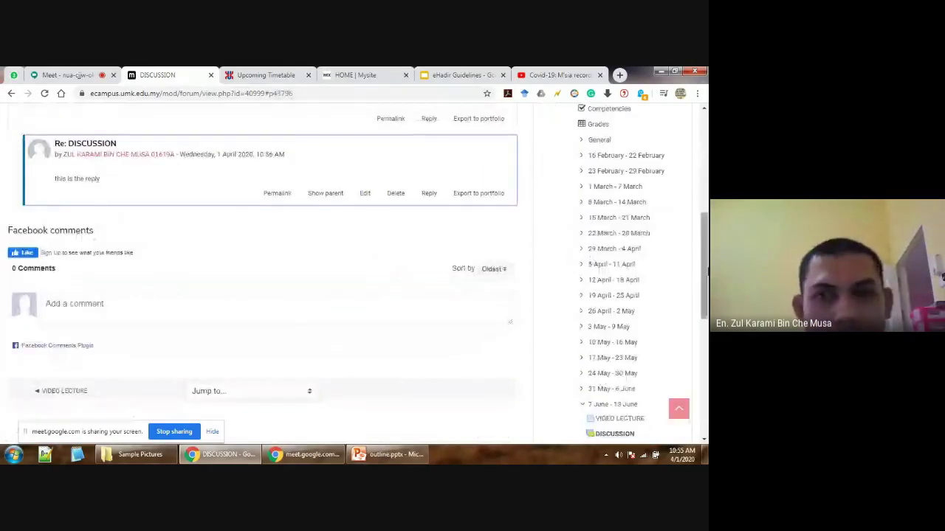
- Post the nested reply "this is a reply for other post" under the "this is the reply" post
drag(705, 271, 705, 244)
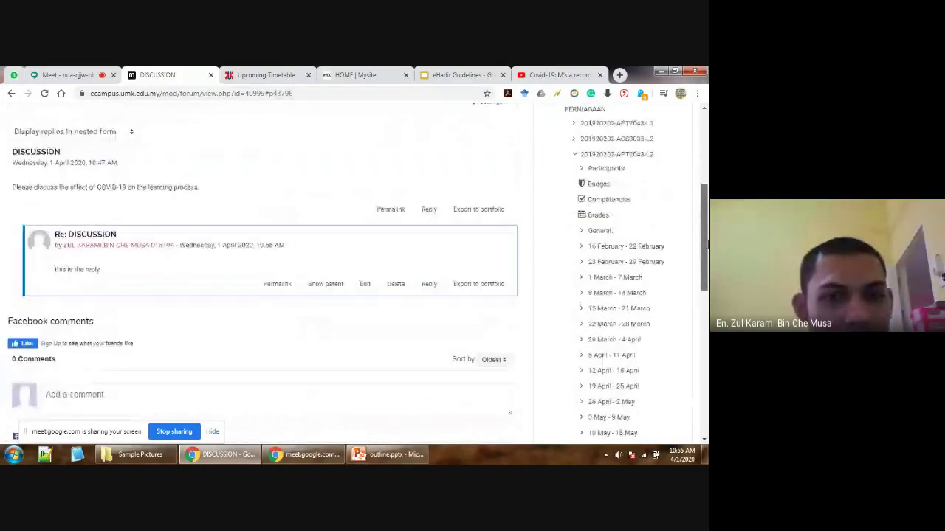
scroll(506, 333, up, 1)
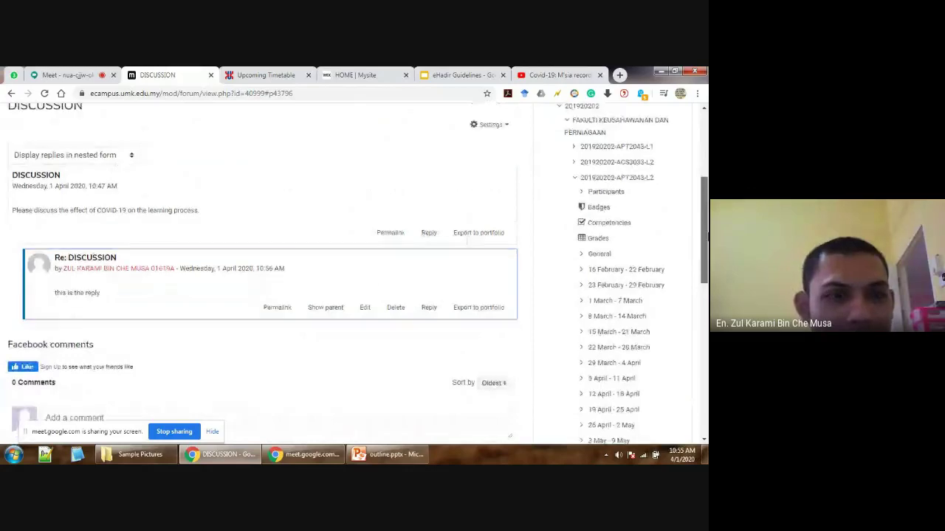
click(428, 308)
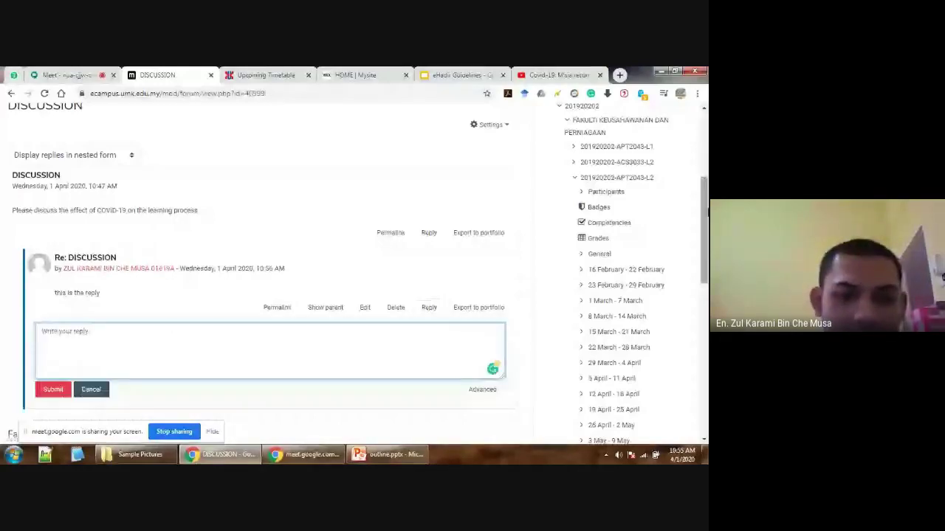
click(418, 324)
text(this is)
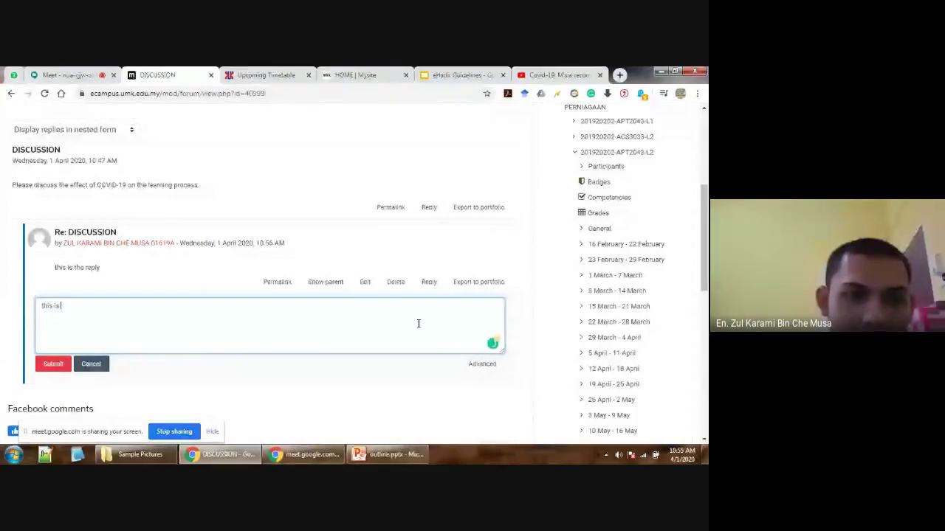
text( reply of)
key(BackSpace)
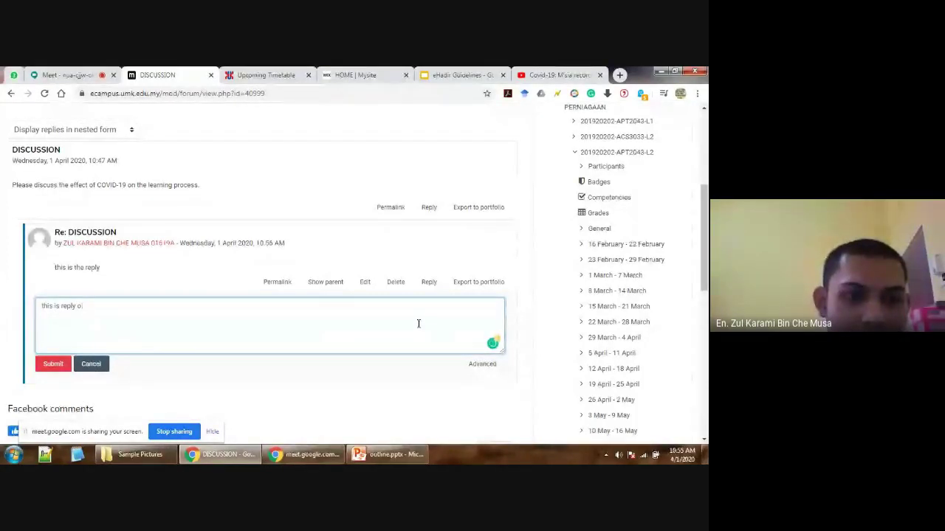
key(BackSpace)
key(BackSpace)
text(fol)
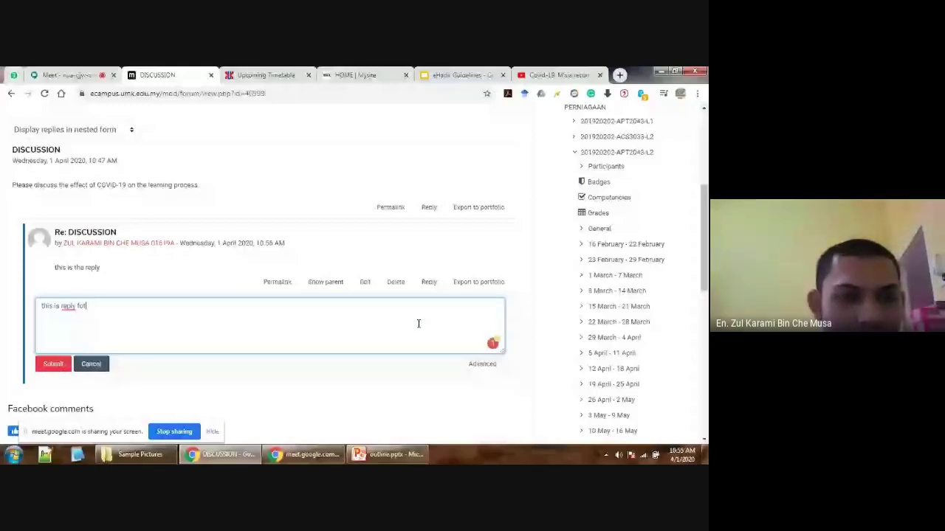
key(BackSpace)
key(BackSpace)
key(BackSpace)
key(BackSpace)
key(BackSpace)
key(BackSpace)
key(BackSpace)
key(BackSpace)
text(a reply for other op)
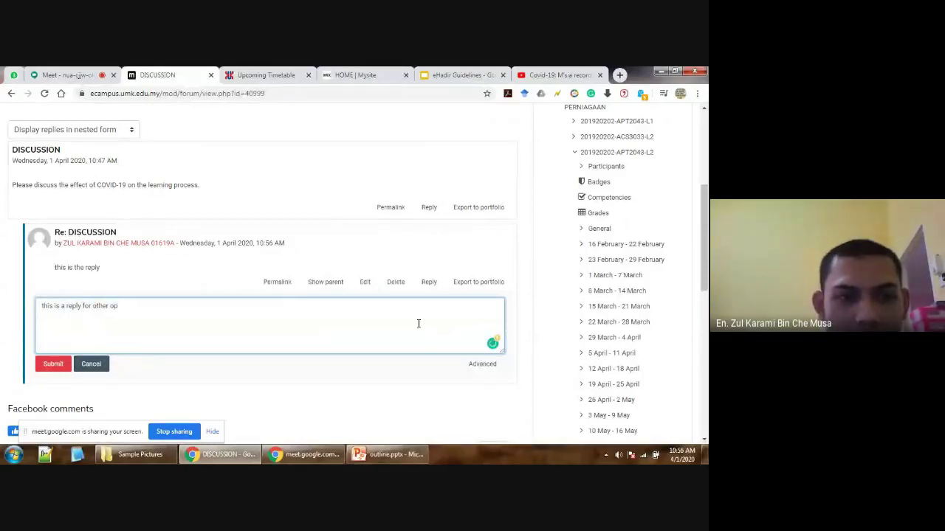
key(BackSpace)
key(BackSpace)
text(post)
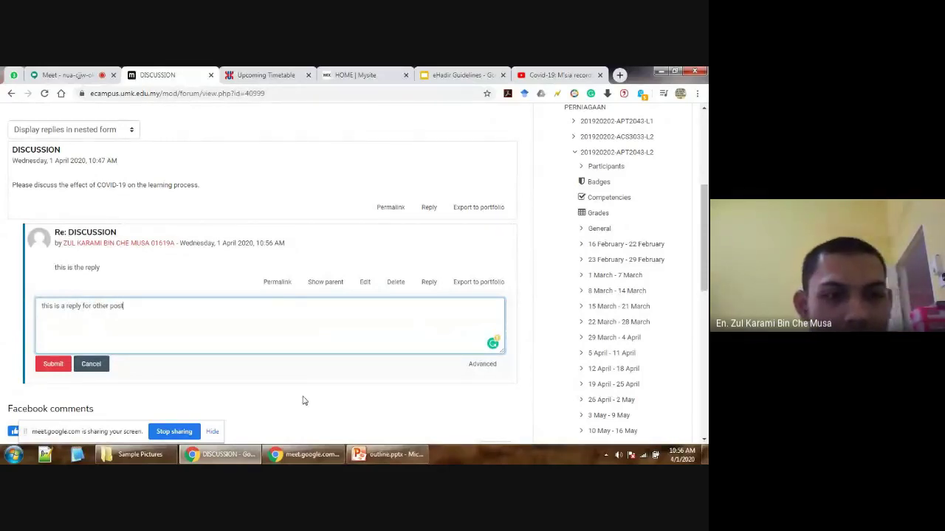
click(52, 363)
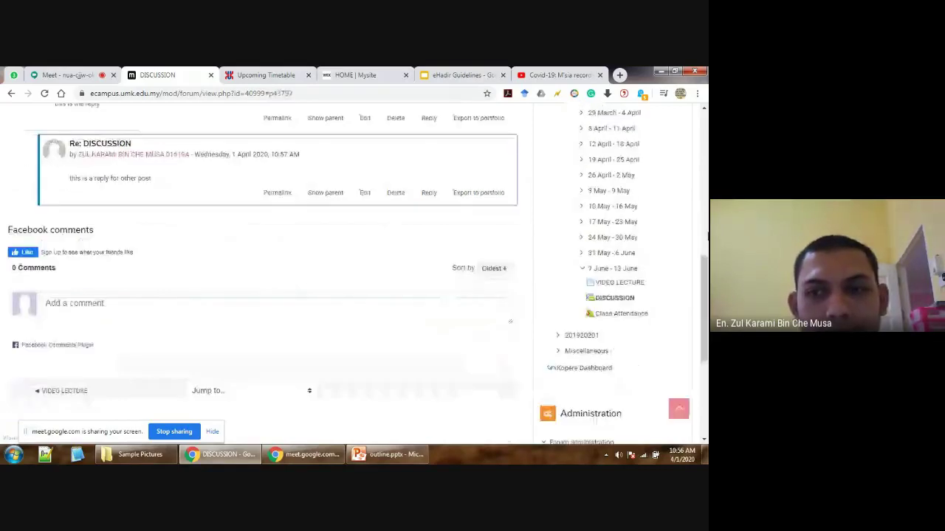
- Return to the APT2043-L2 course page and dismiss the level-up congratulations message
scroll(354, 273, down, 1)
scroll(354, 273, up, 3)
scroll(354, 273, up, 3)
scroll(354, 273, up, 2)
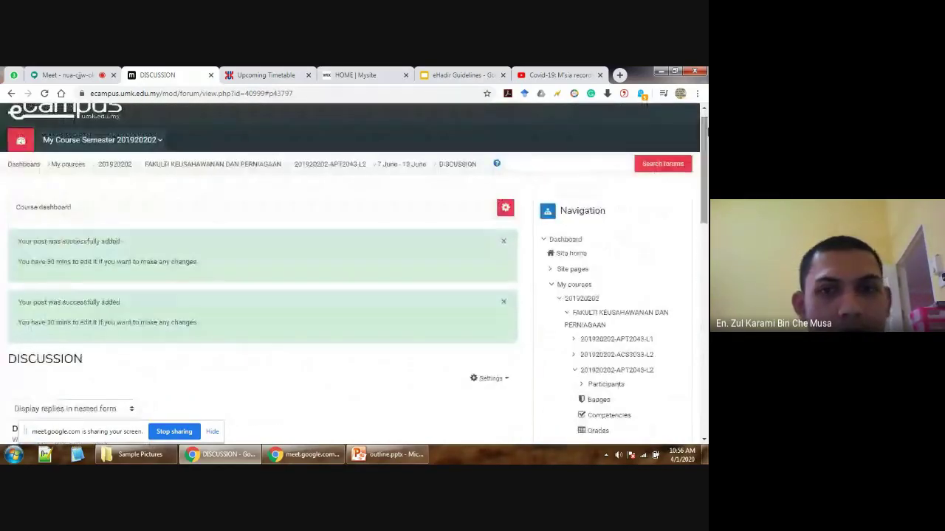
click(345, 166)
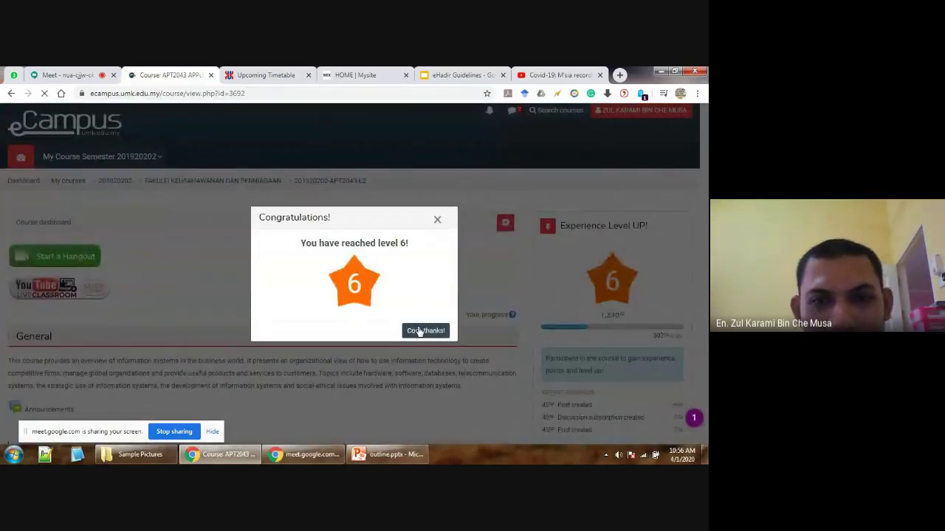
click(424, 332)
- Open Class Attendance in the 7 June - 13 June week and view its session list
drag(705, 149, 705, 413)
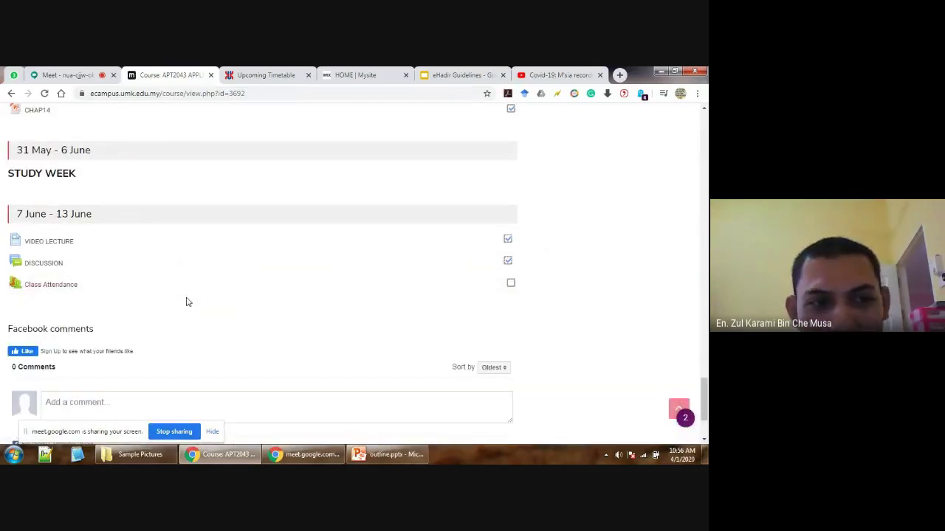
click(52, 285)
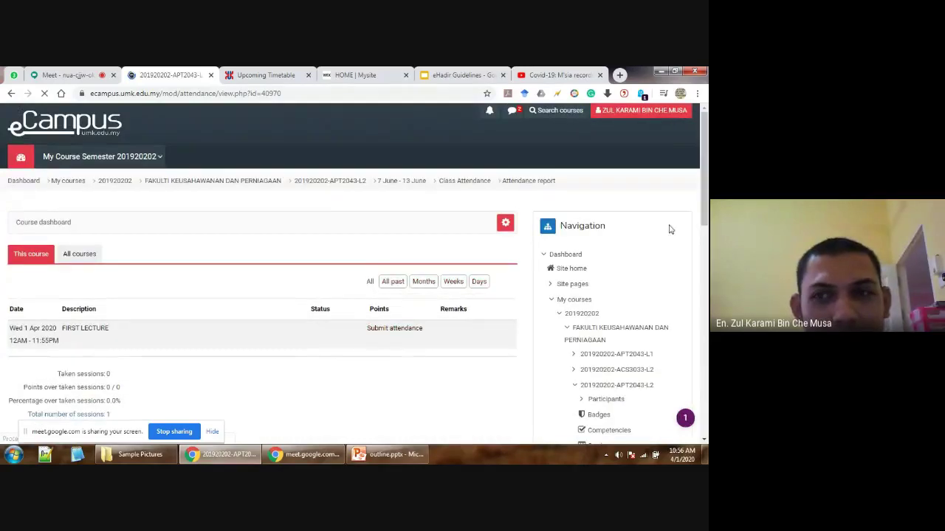
scroll(671, 228, down, 2)
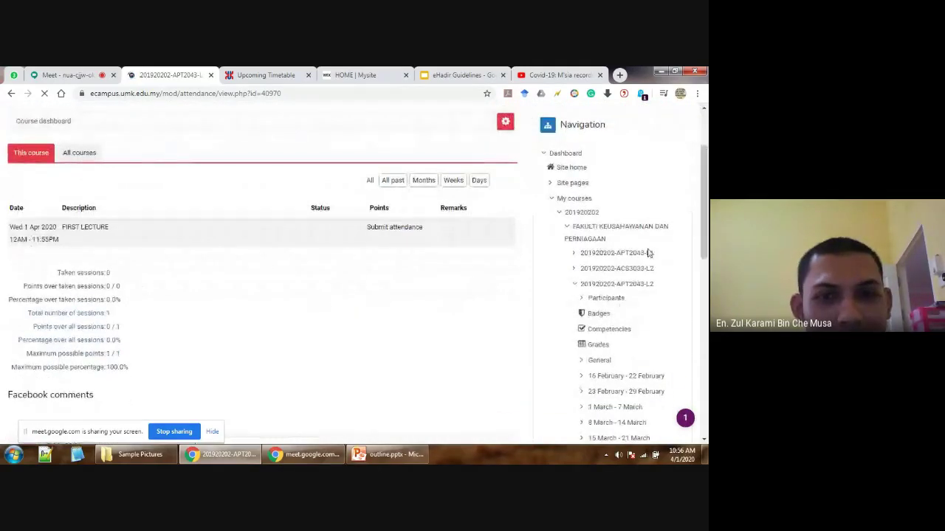
- Submit attendance for the FIRST LECTURE session with the status Present and save it
click(394, 227)
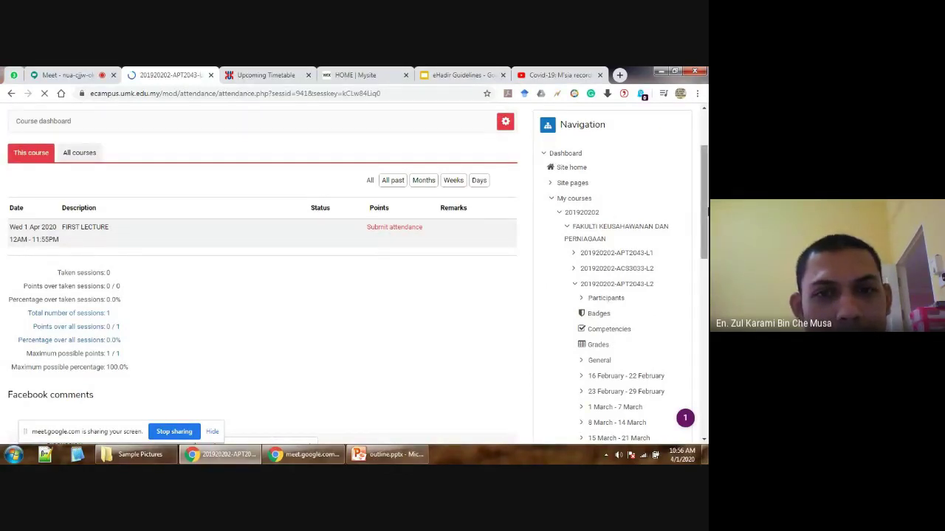
scroll(706, 186, down, 1)
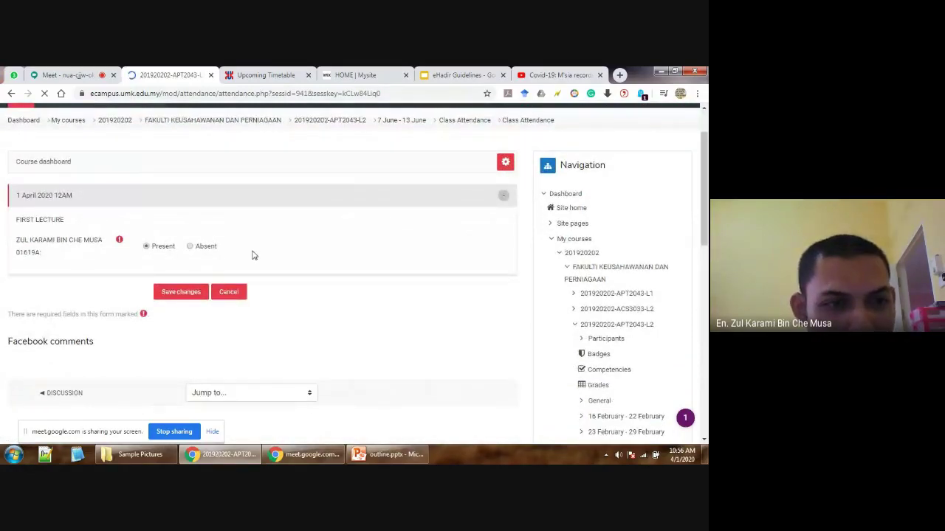
click(181, 296)
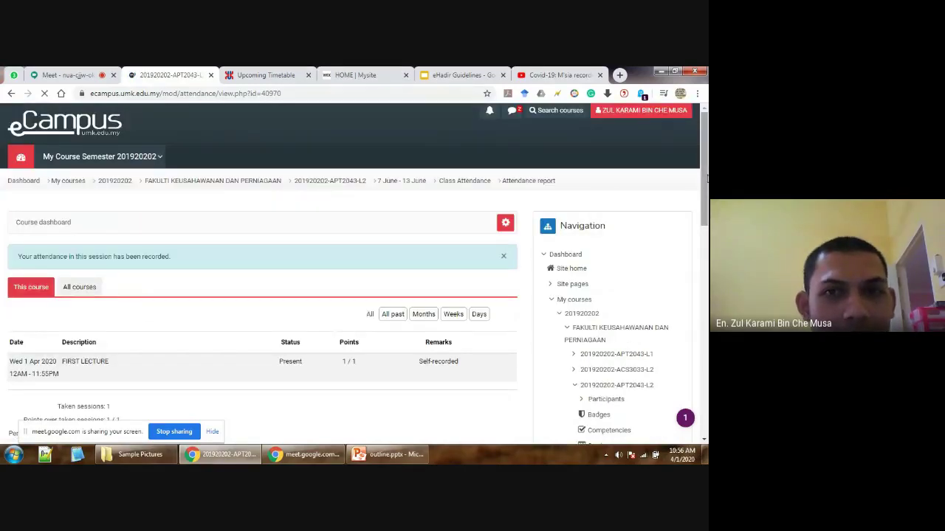
- Review the recorded attendance, and check the completion marks for the 7 June - 13 June week on the APT2043-L2 course page
scroll(707, 178, down, 2)
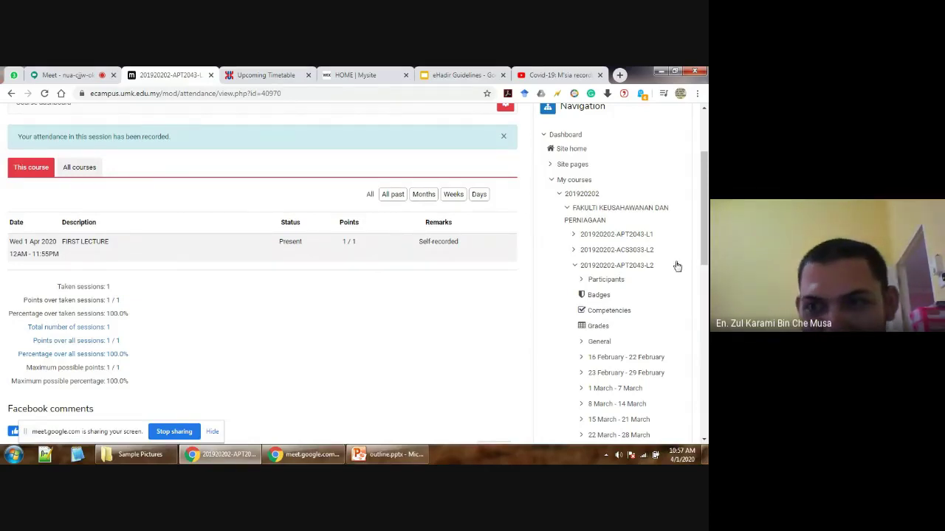
scroll(674, 266, up, 1)
scroll(380, 167, down, 3)
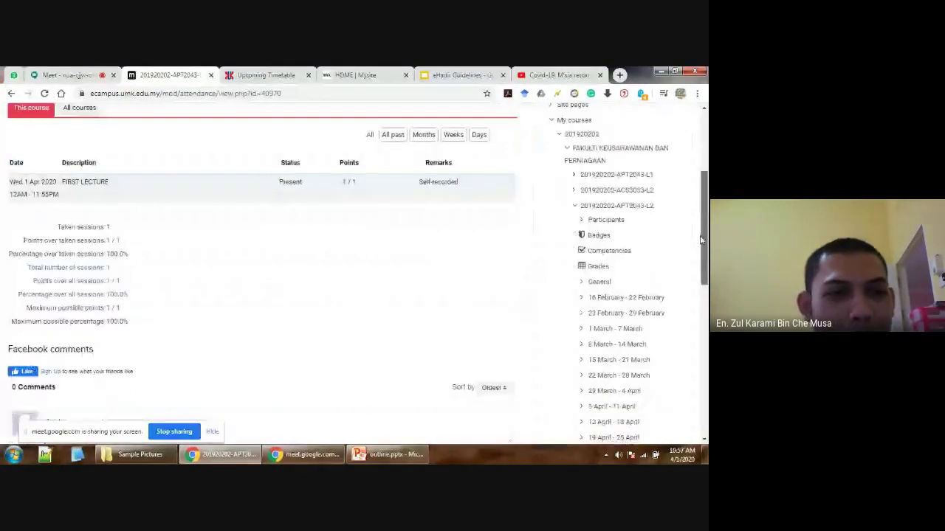
scroll(380, 167, up, 5)
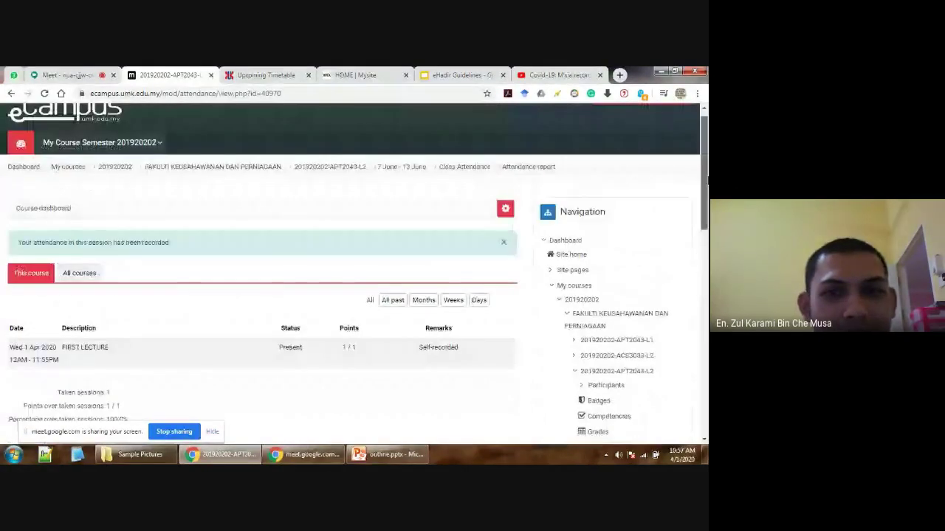
click(347, 167)
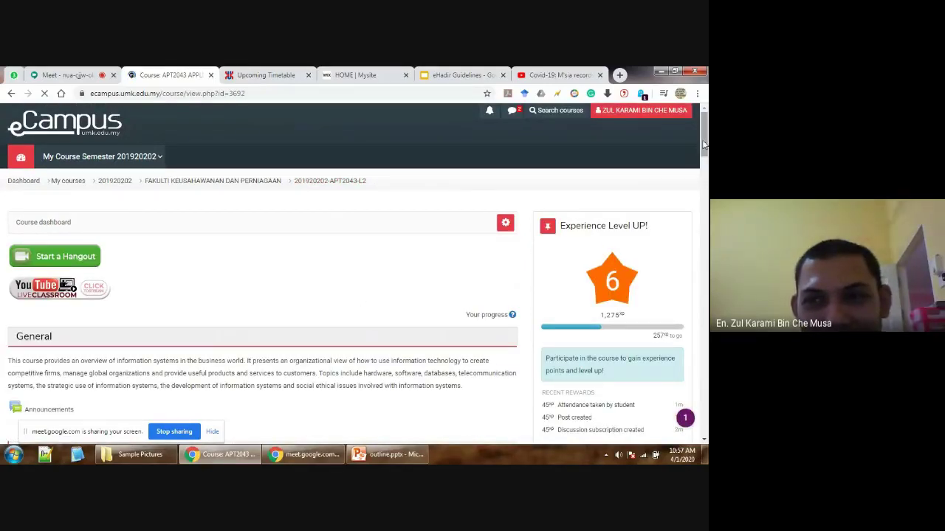
scroll(707, 317, down, 20)
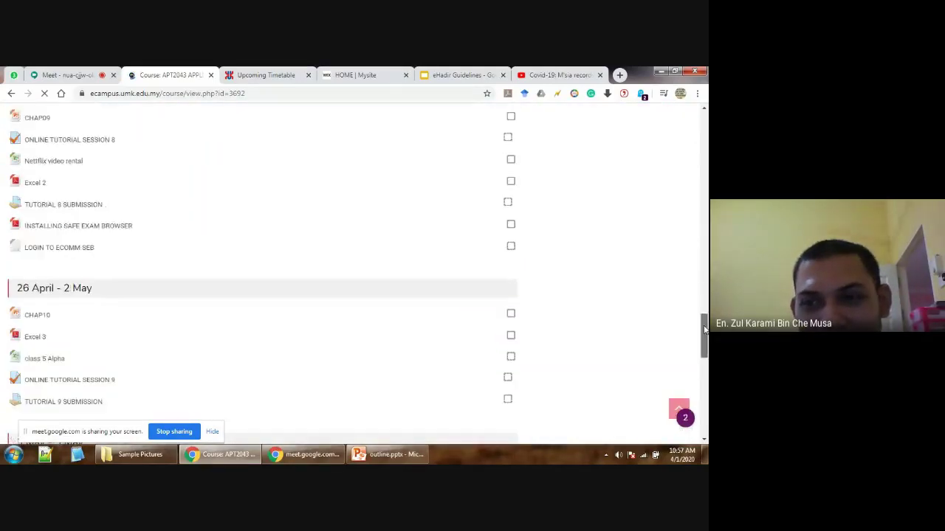
scroll(705, 413, up, 3)
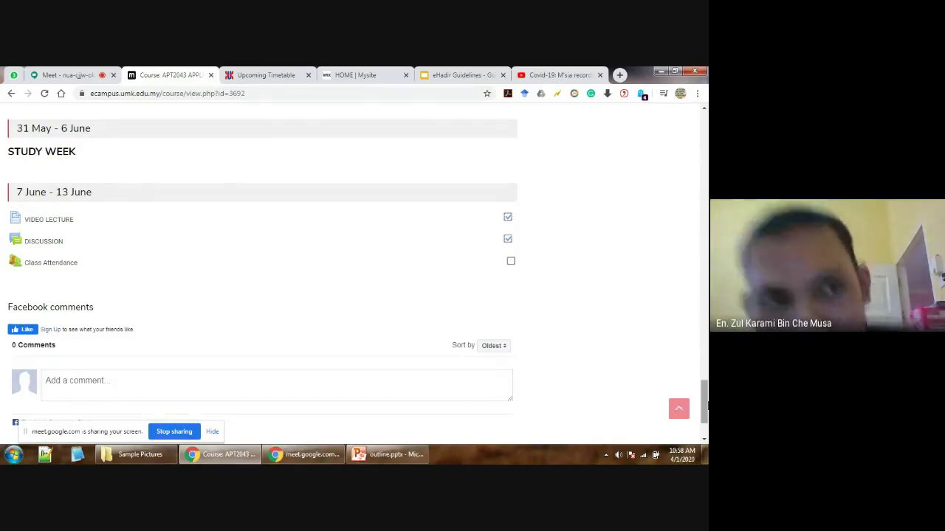
- Check the Google Meet call and return to the APT2043-L2 course page
click(78, 74)
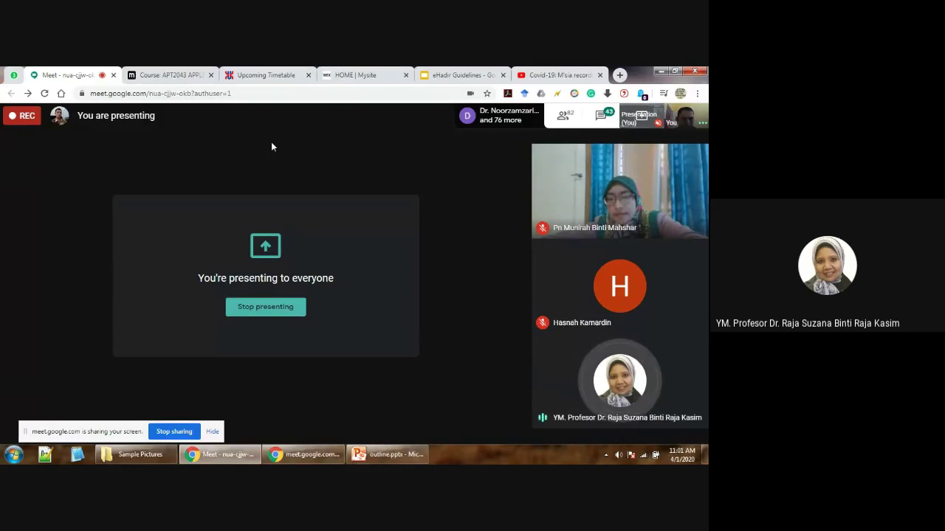
click(173, 72)
- Switch from the student role back to the normal role in the APT2043-L2 course
scroll(377, 214, up, 4)
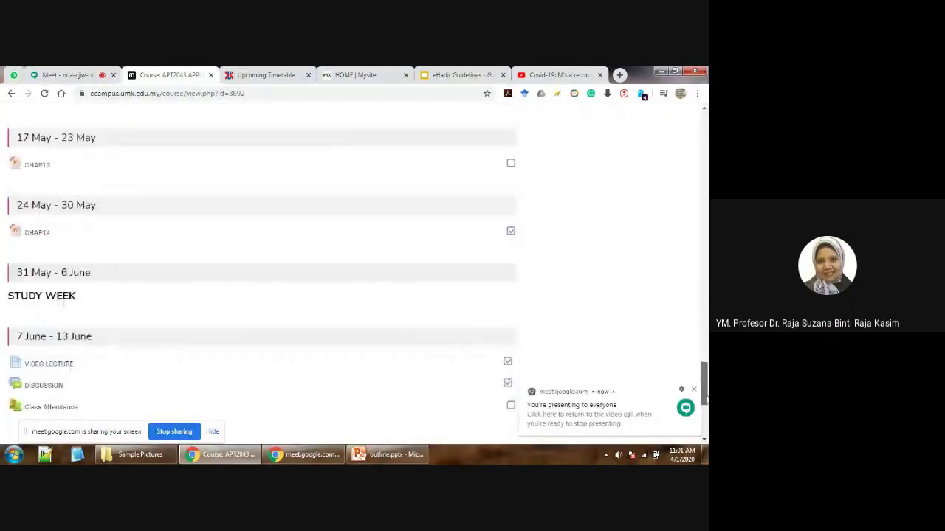
scroll(378, 214, up, 10)
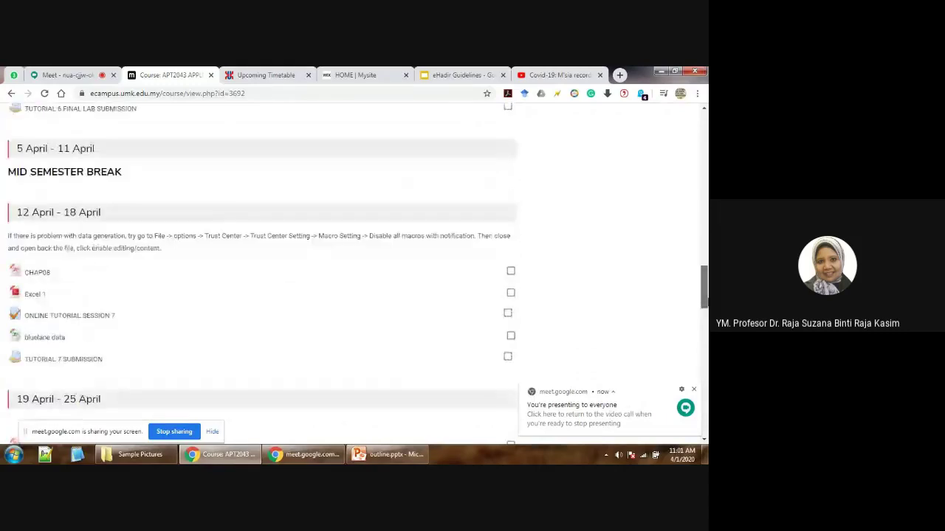
scroll(179, 338, up, 5)
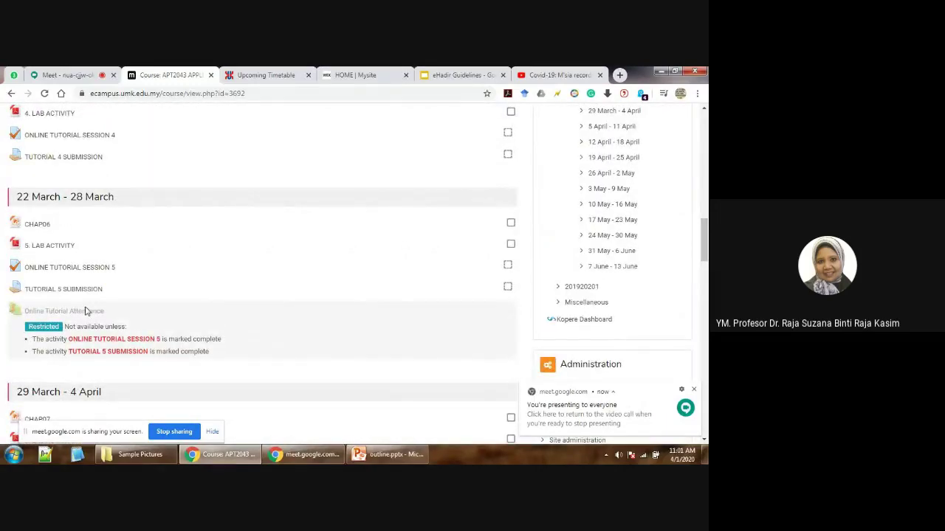
scroll(295, 295, up, 10)
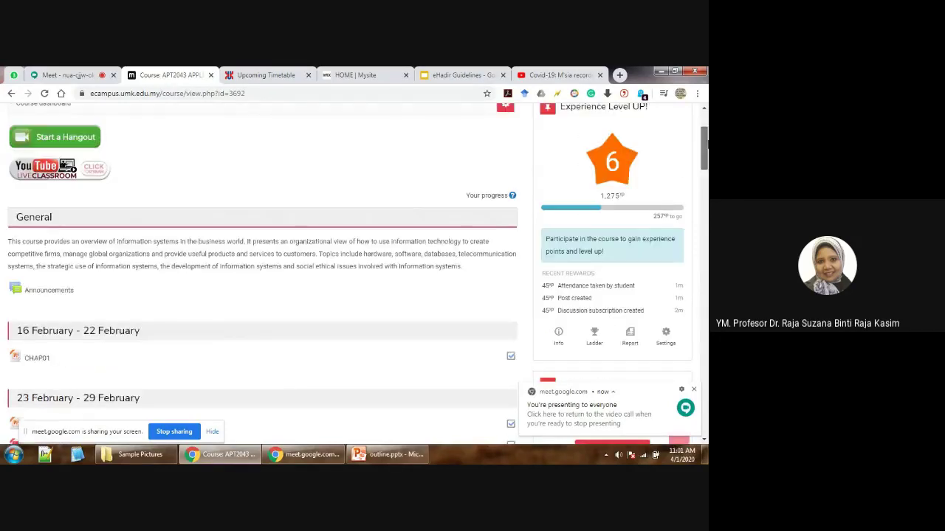
click(621, 113)
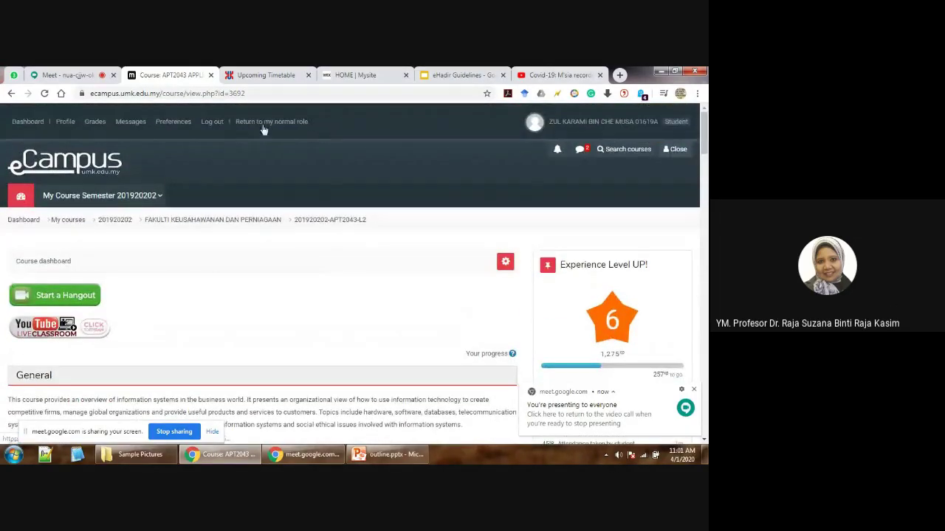
click(268, 123)
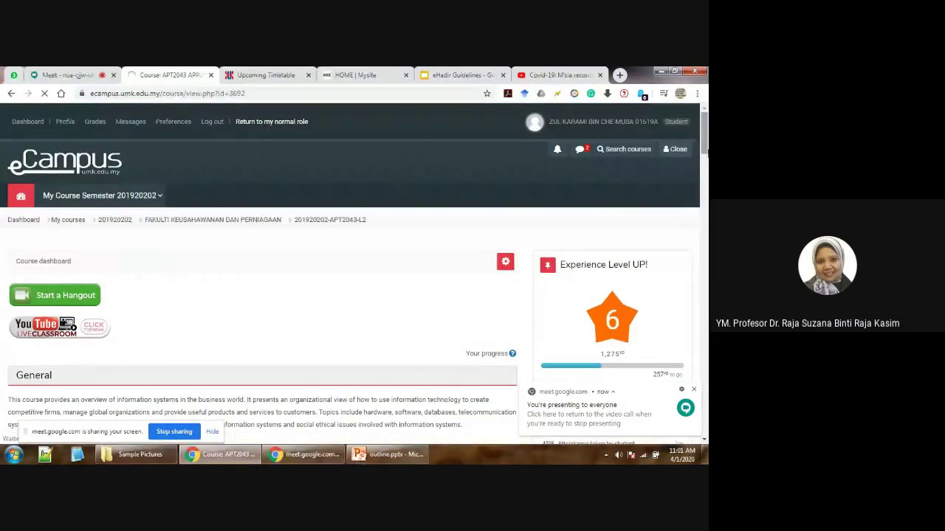
- Open Online Tutorial Attendance in the 22 March - 28 March week and view its list of lab sessions
drag(706, 140, 707, 242)
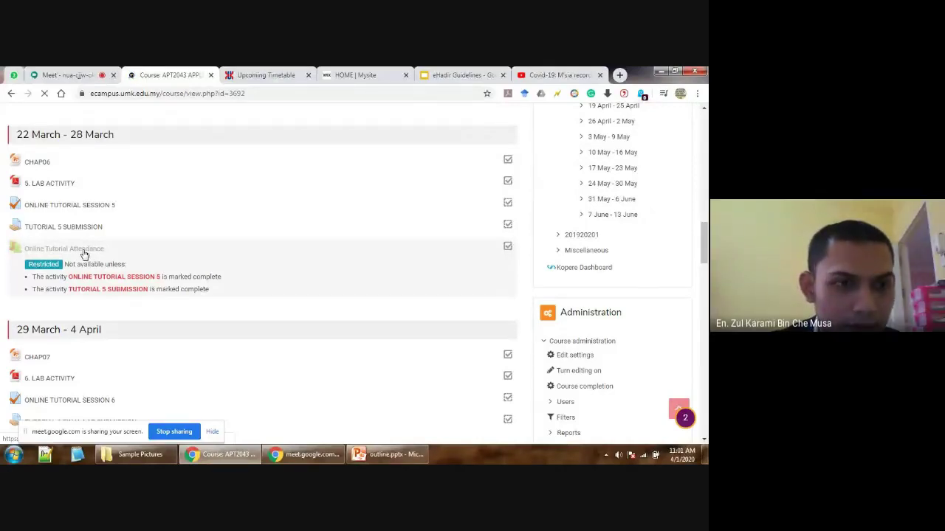
click(85, 253)
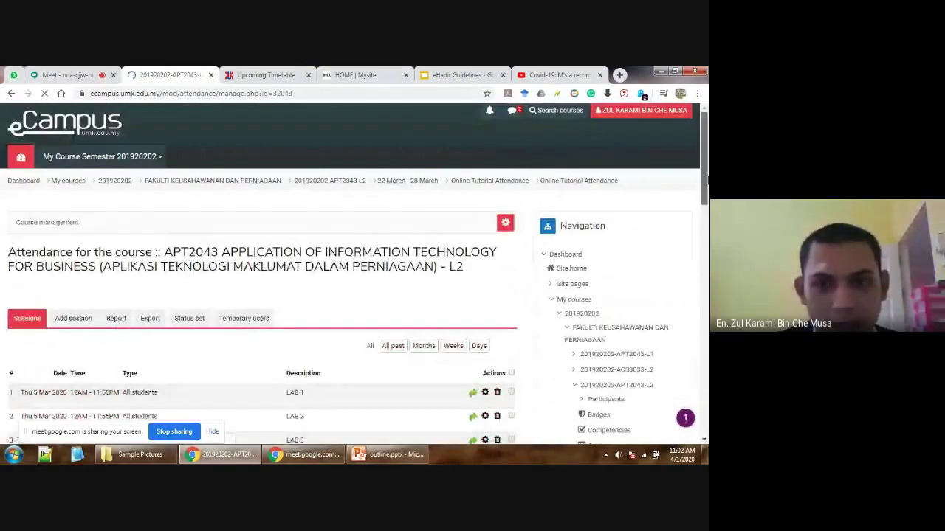
scroll(706, 198, down, 3)
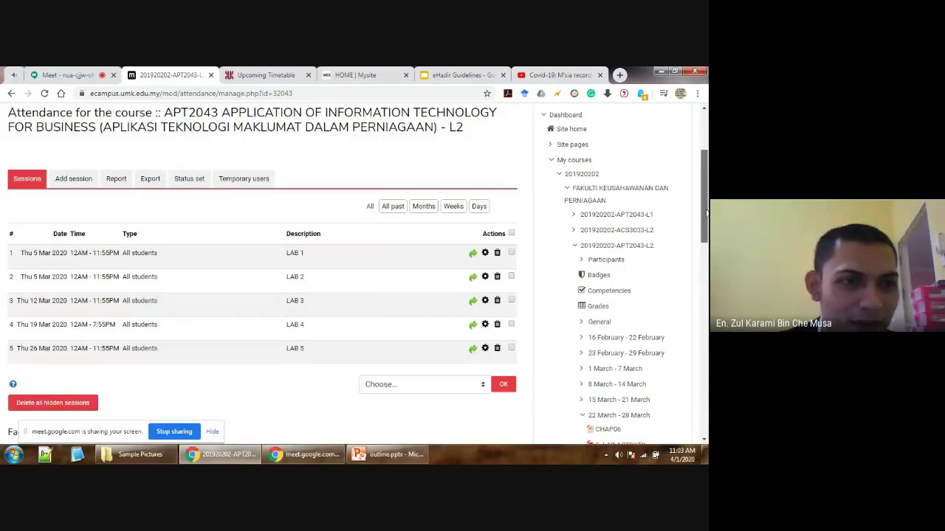
scroll(706, 212, up, 1)
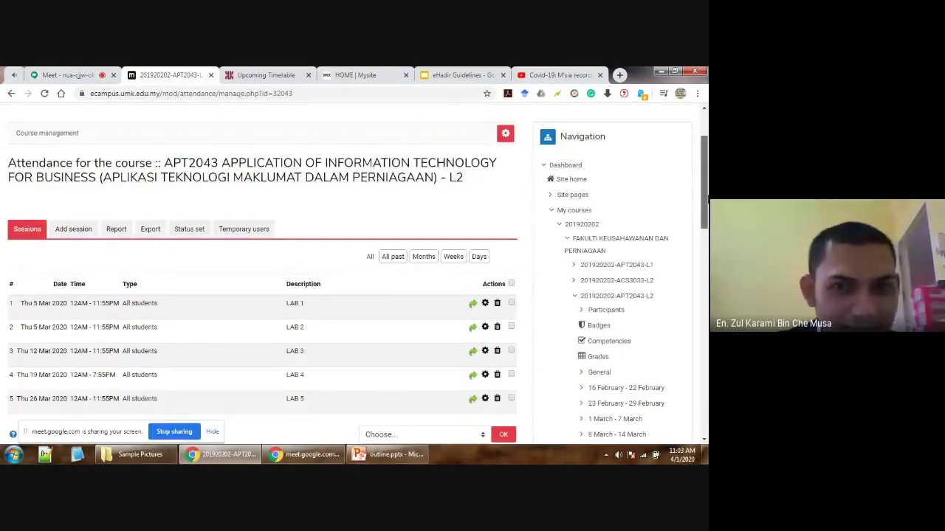
- Examine the students' per-session statuses in the Online Tutorial Attendance report and switch to the Google Meet call
scroll(117, 169, down, 1)
click(116, 165)
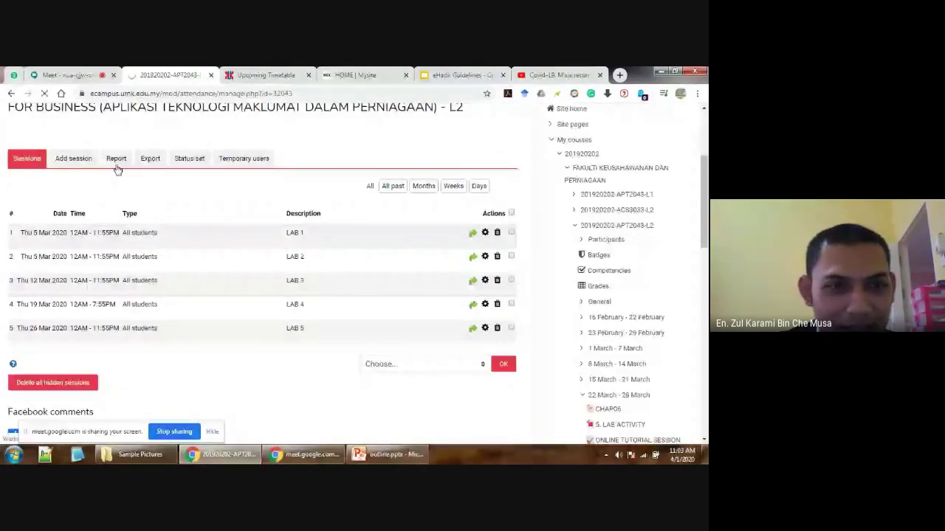
scroll(539, 231, down, 2)
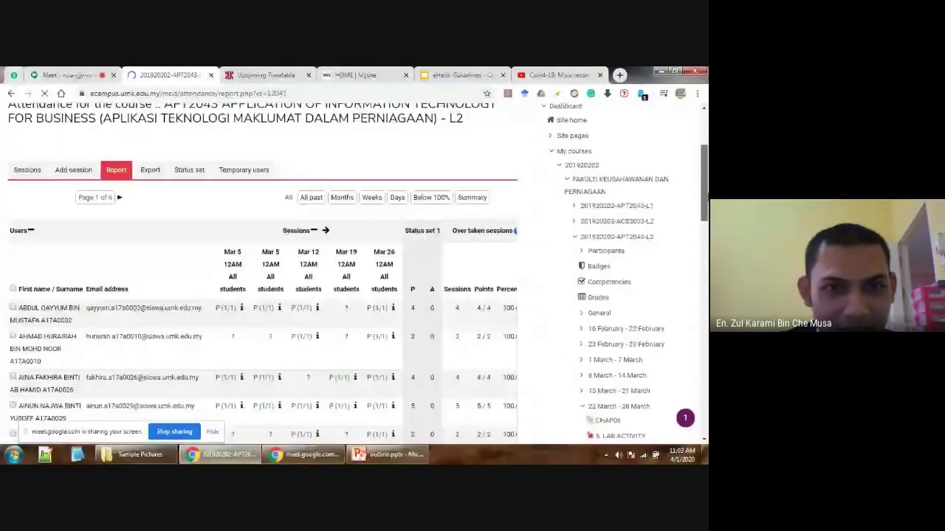
scroll(34, 325, down, 2)
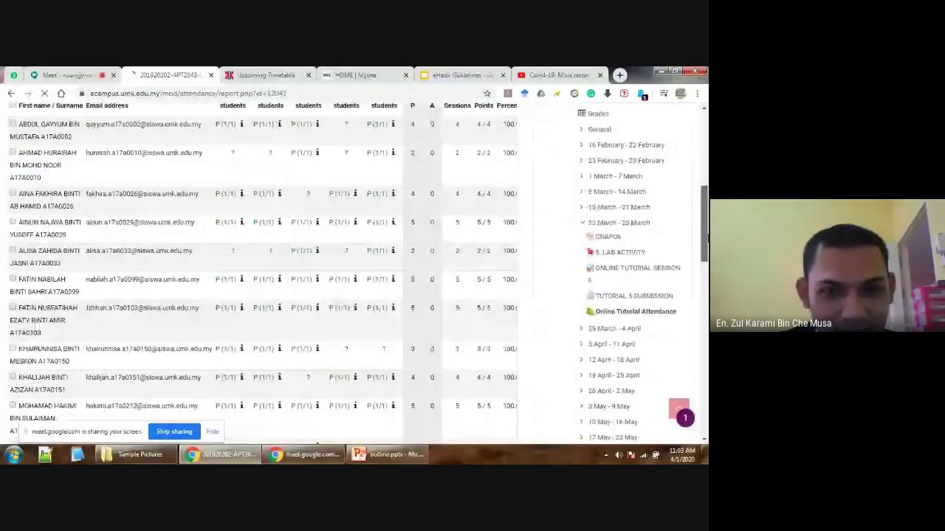
scroll(35, 323, up, 1)
mouse_move(707, 221)
mouse_down()
mouse_move(705, 383)
mouse_move(706, 240)
mouse_up()
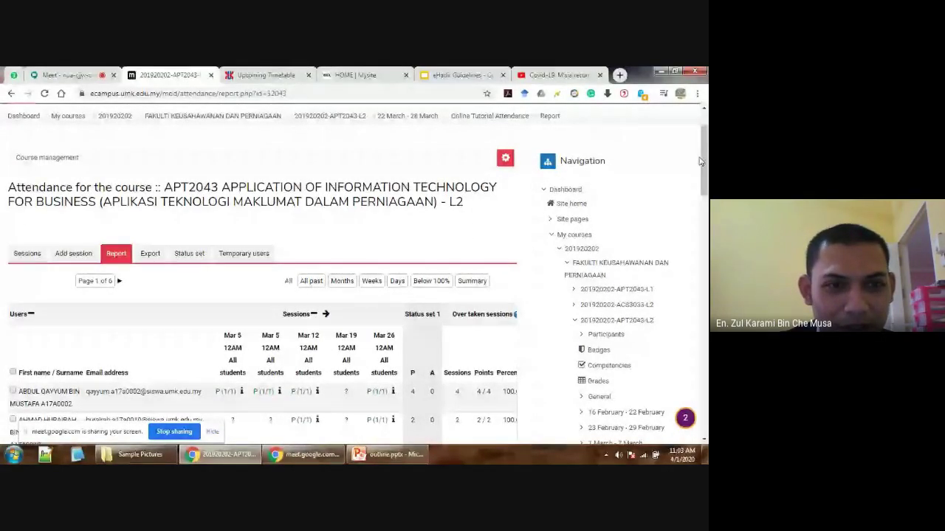
drag(701, 161, 703, 203)
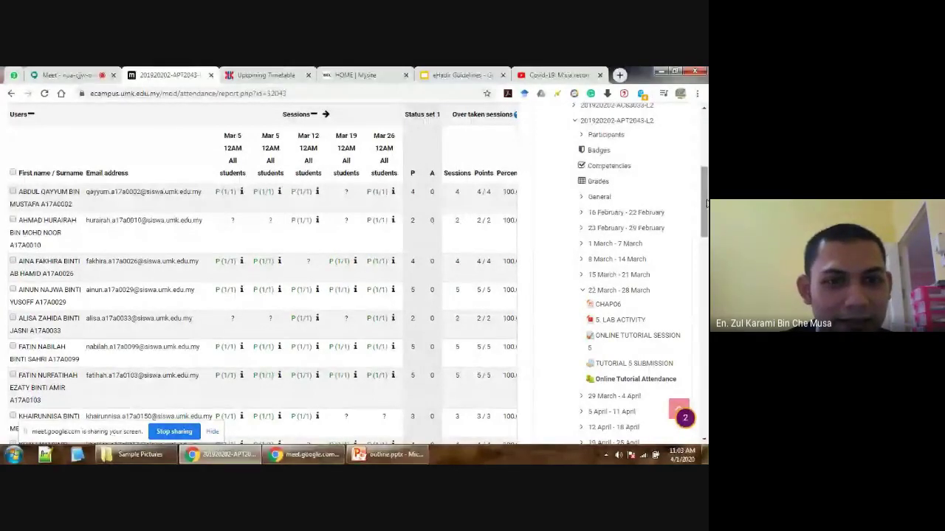
scroll(36, 262, up, 4)
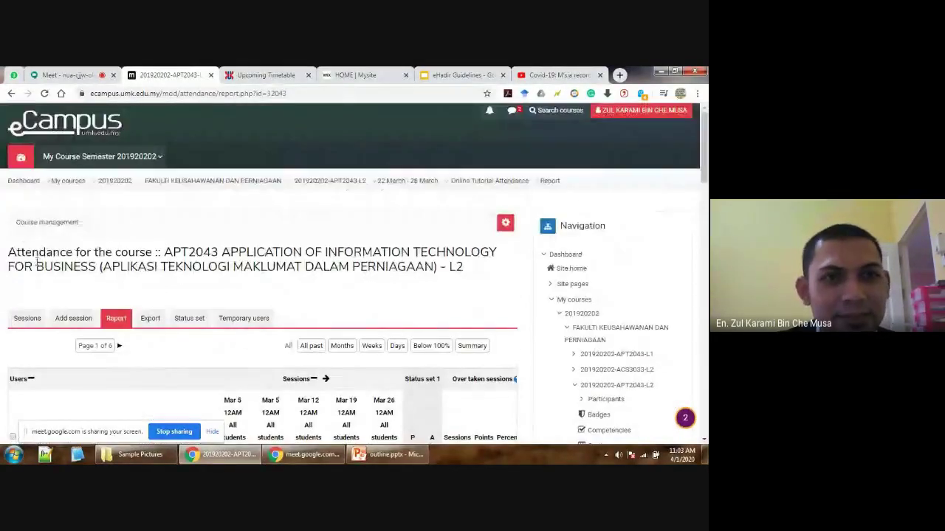
click(72, 74)
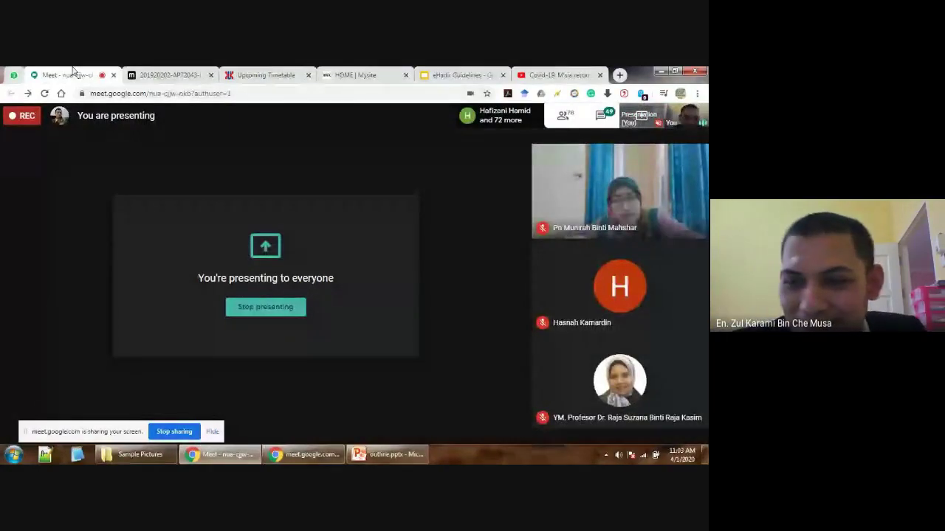